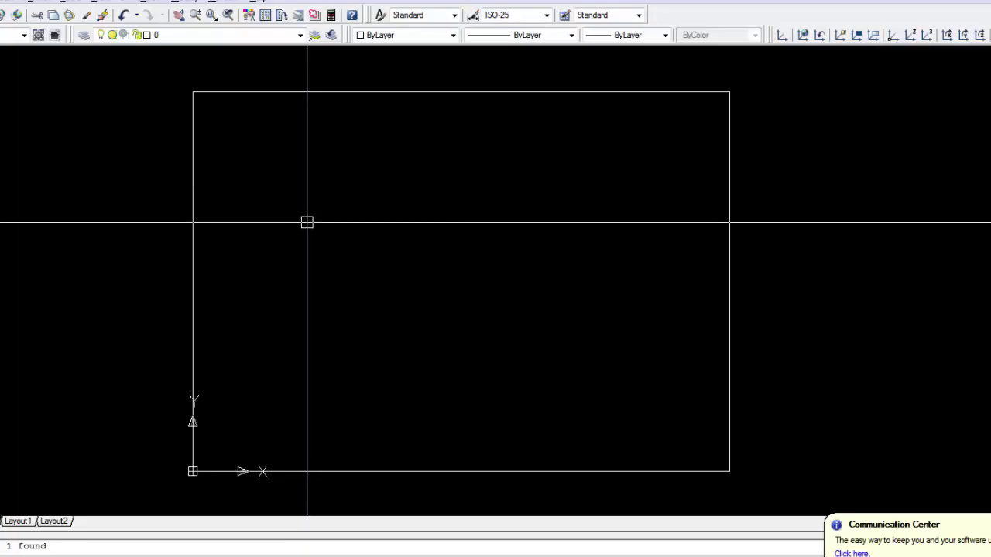
text(pl)
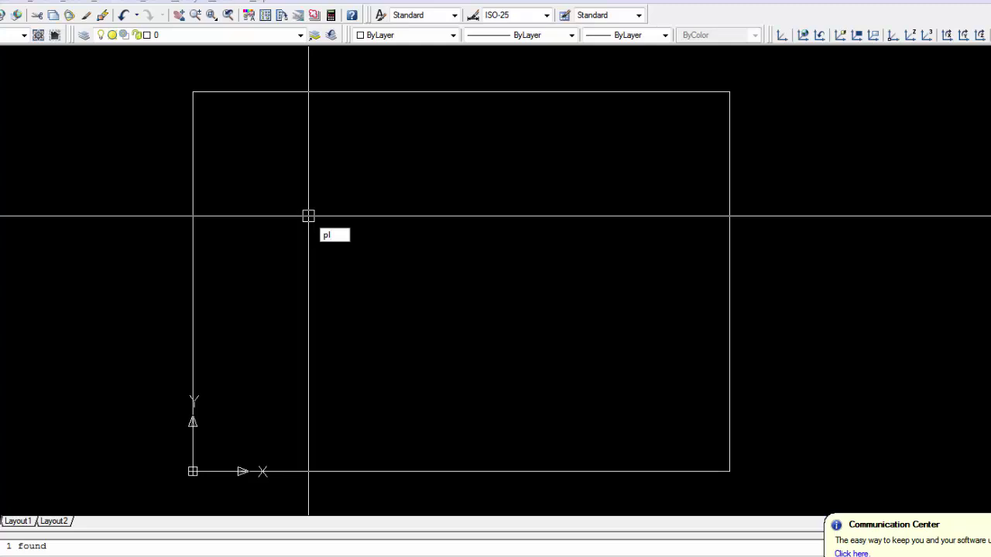
key(Return)
click(305, 240)
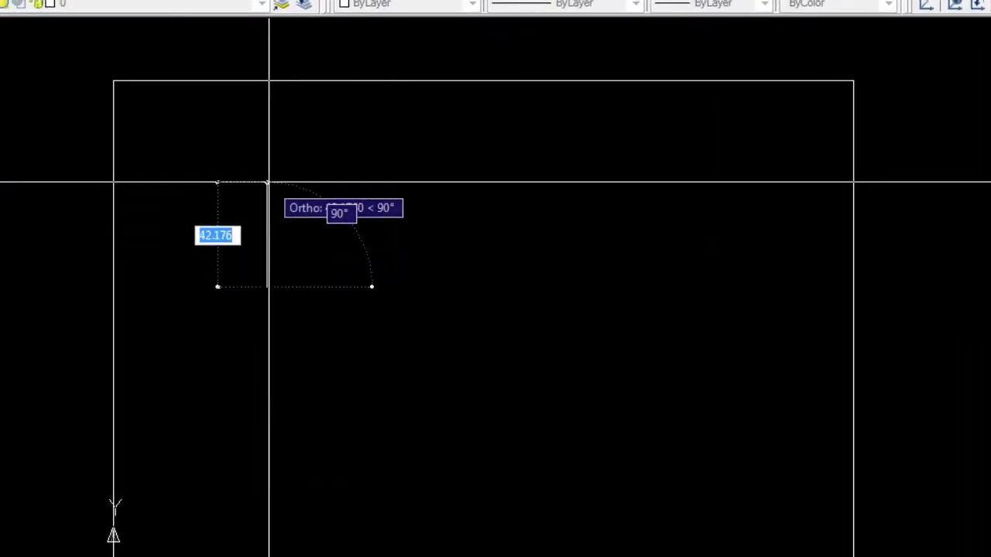
key(Escape)
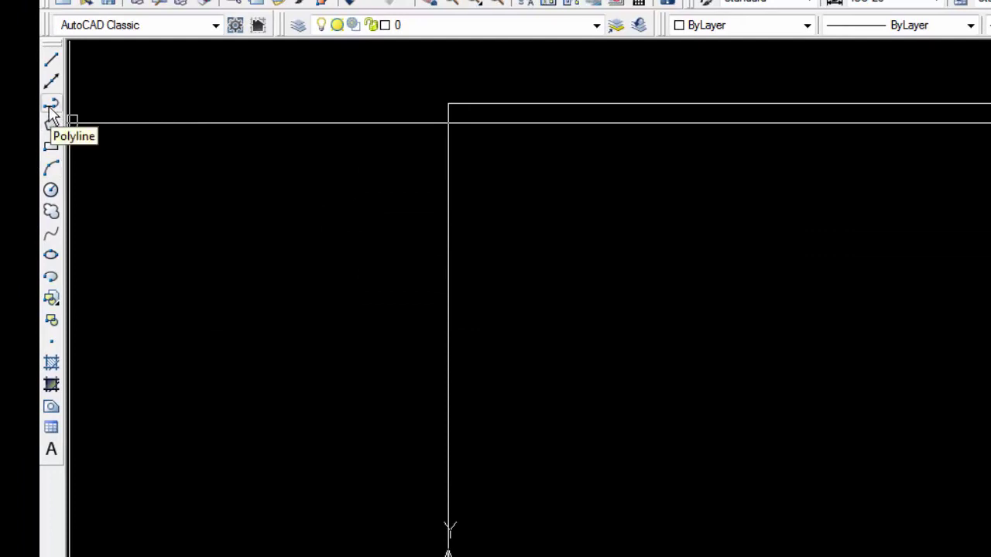
Start a polyline inside the rectangle's left part with a 50-unit segment upward, followed by a 100-unit horizontal segment to the right
click(51, 107)
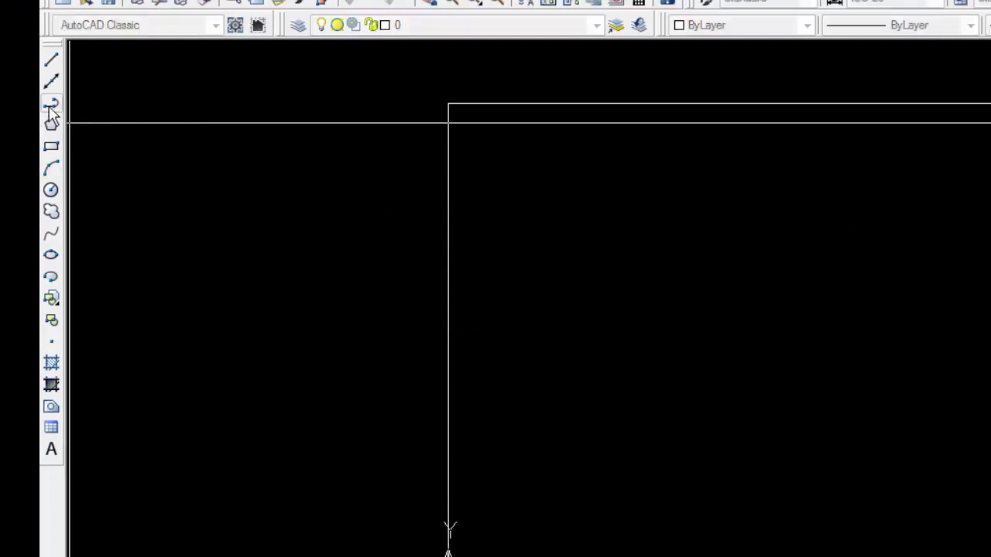
click(554, 334)
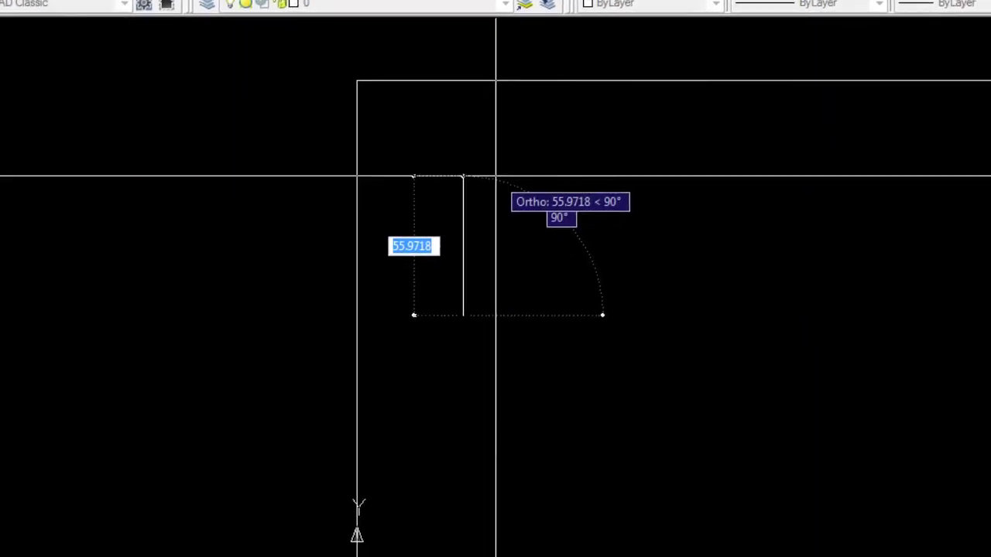
text(50)
key(Return)
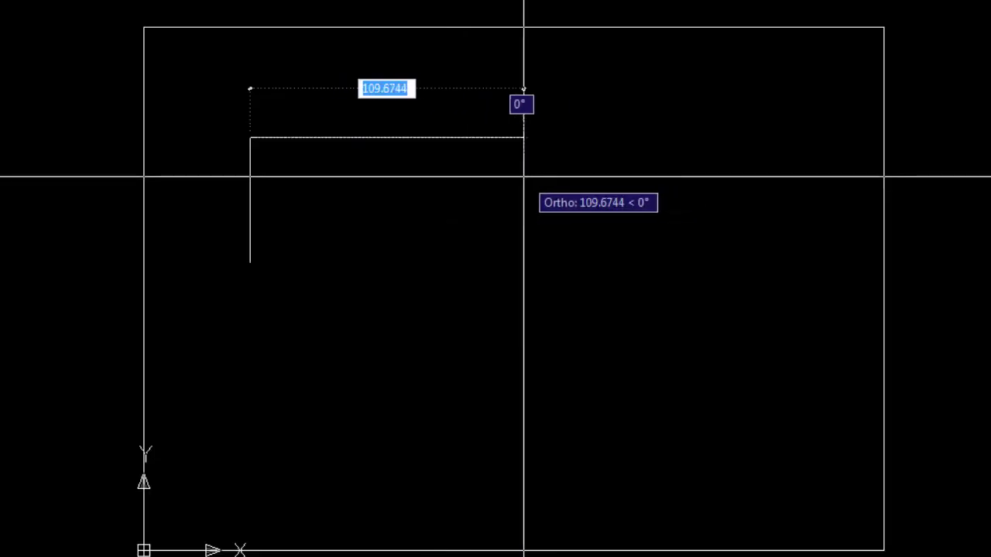
text(100)
key(Return)
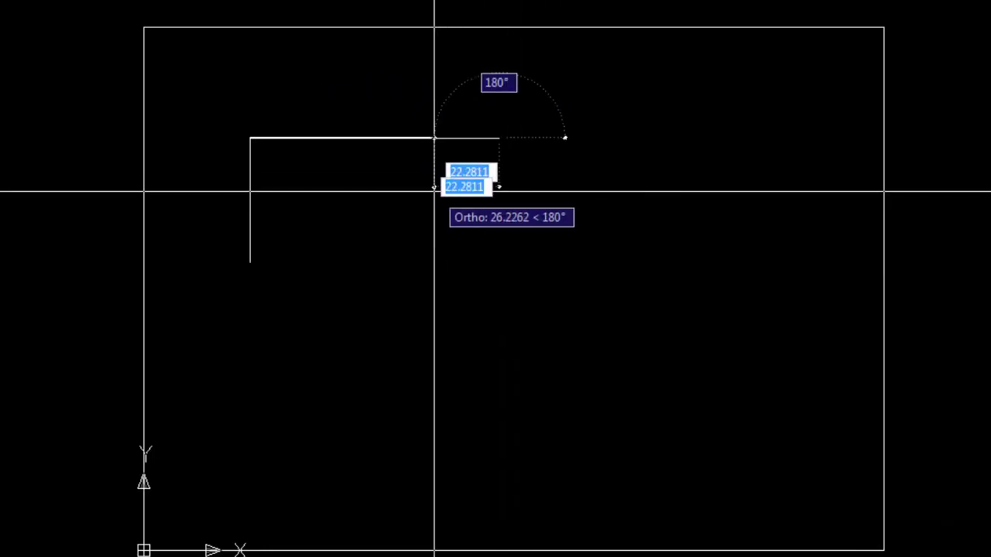
Try a downward polyline arc with its endpoint 200 units below the horizontal segment's end, and undo it
text(a)
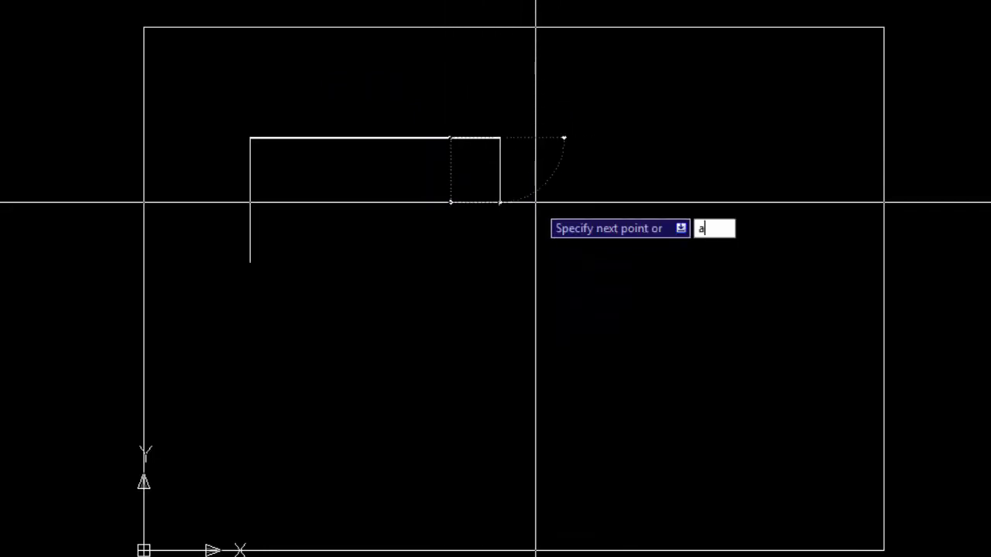
key(Return)
text(200)
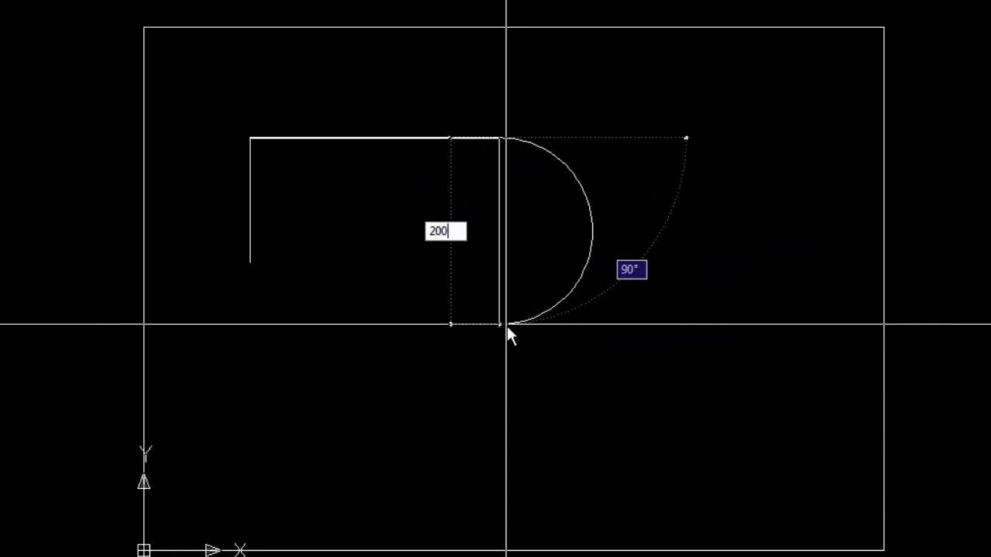
key(Return)
middle_drag(498, 415, 492, 307)
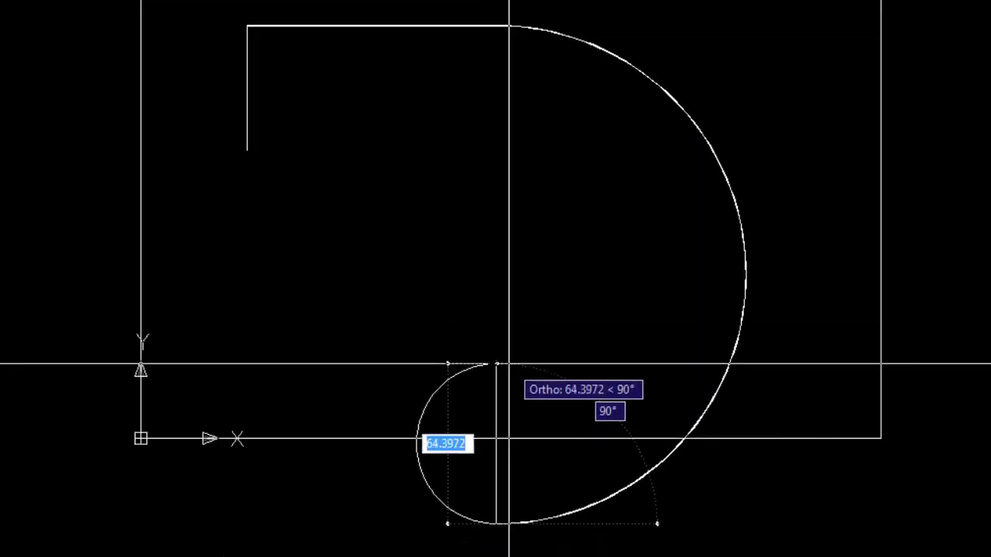
key(u)
key(Return)
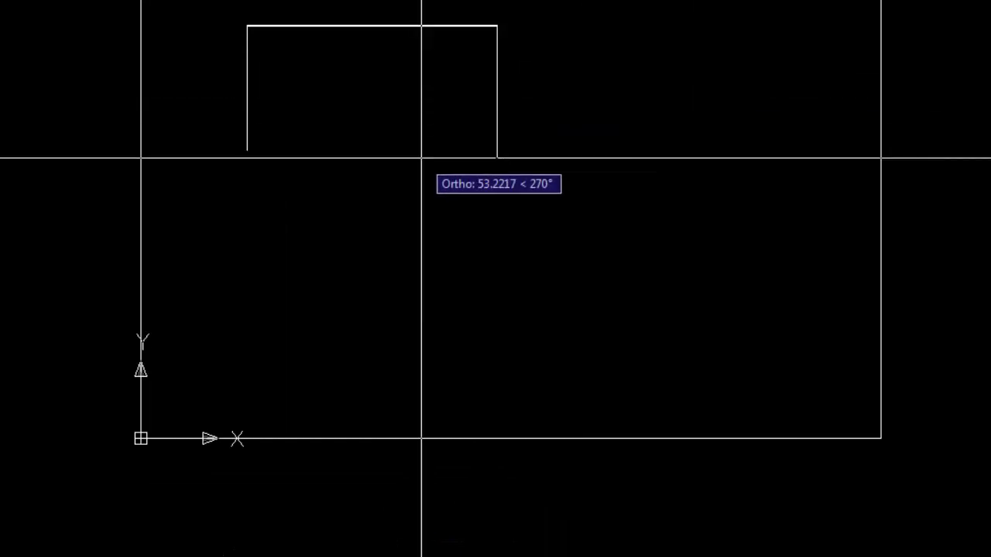
Add a semicircular arc to the polyline, ending 100 units straight below the upper horizontal segment's right end
middle_drag(421, 158, 432, 210)
text(a)
key(Return)
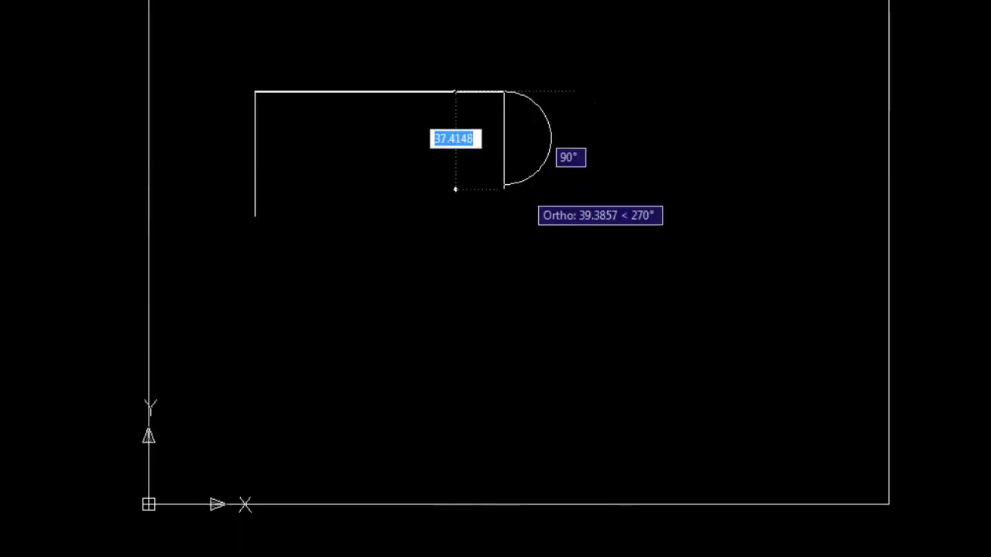
text(100)
key(Return)
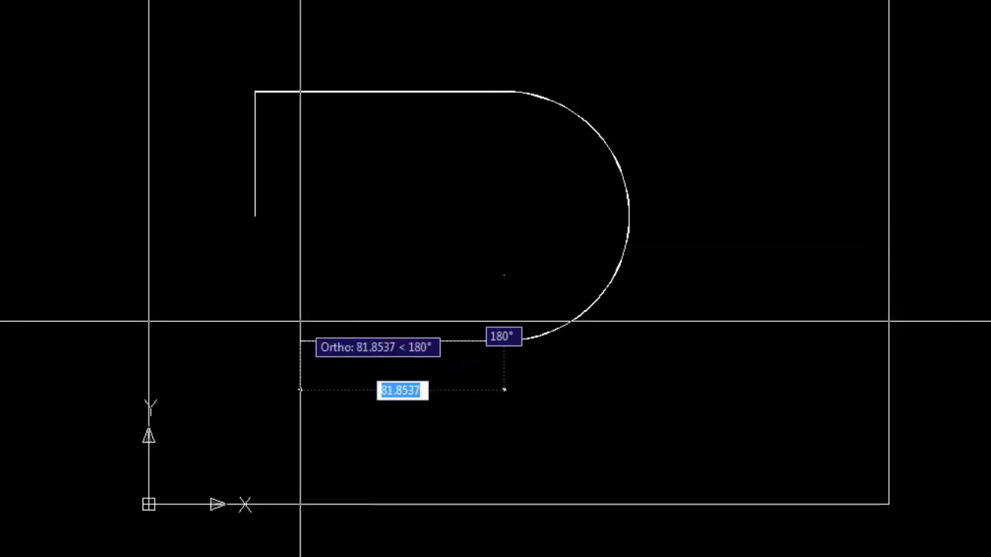
Return the polyline to line mode and draw two consecutive 50-unit horizontal segments to the left from the arc's lower end
text(a)
key(Return)
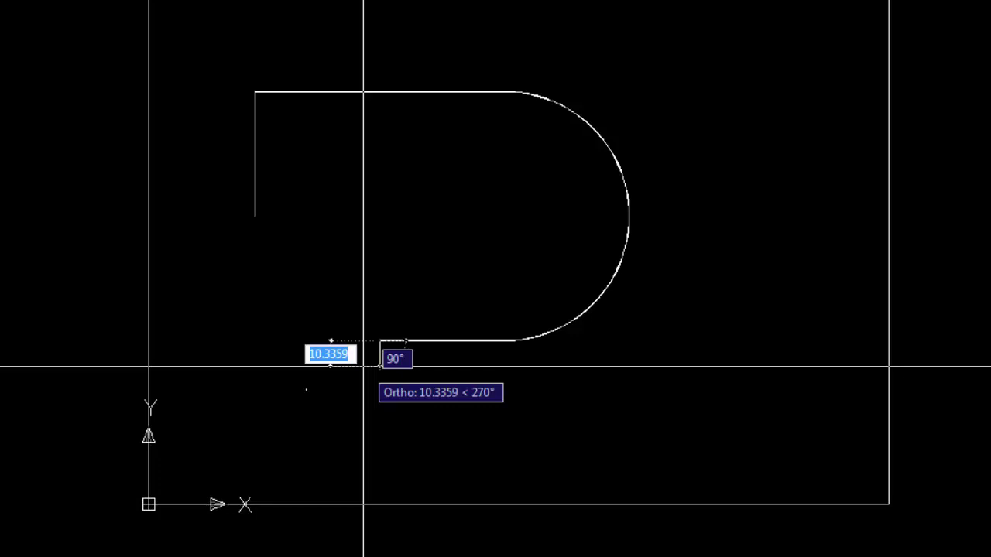
text(50)
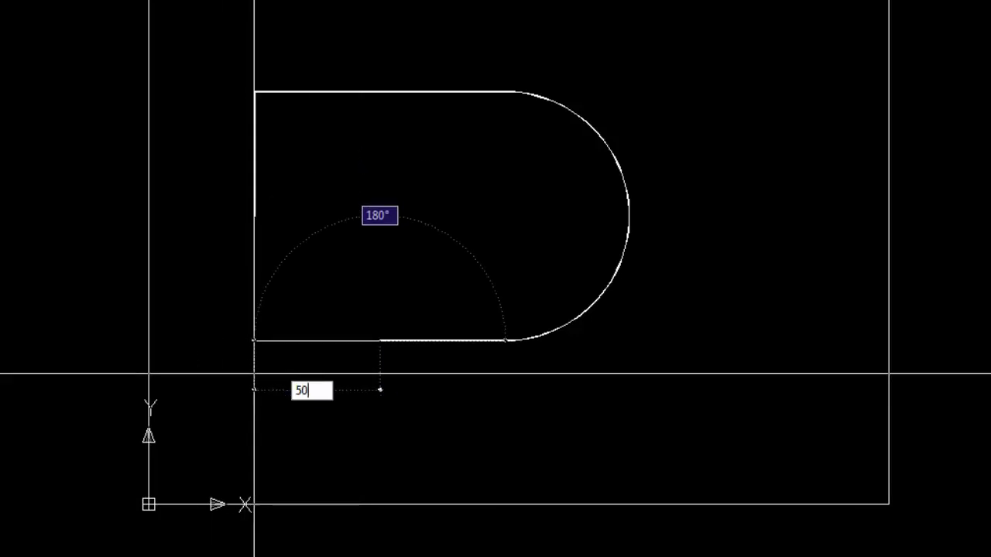
key(Return)
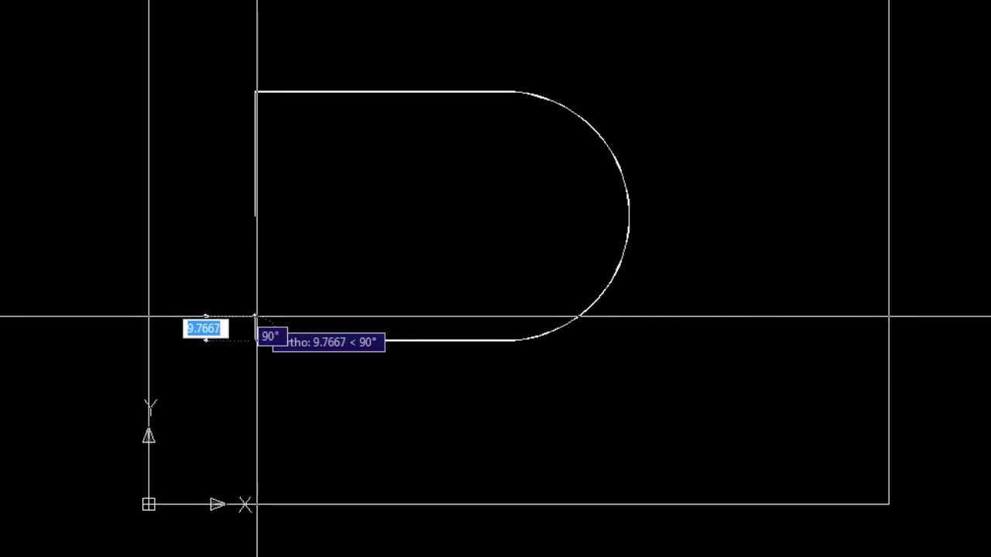
Run the polyline back to the right along the bottom line in line mode, to the endpoint 50 units away
text(a)
key(Return)
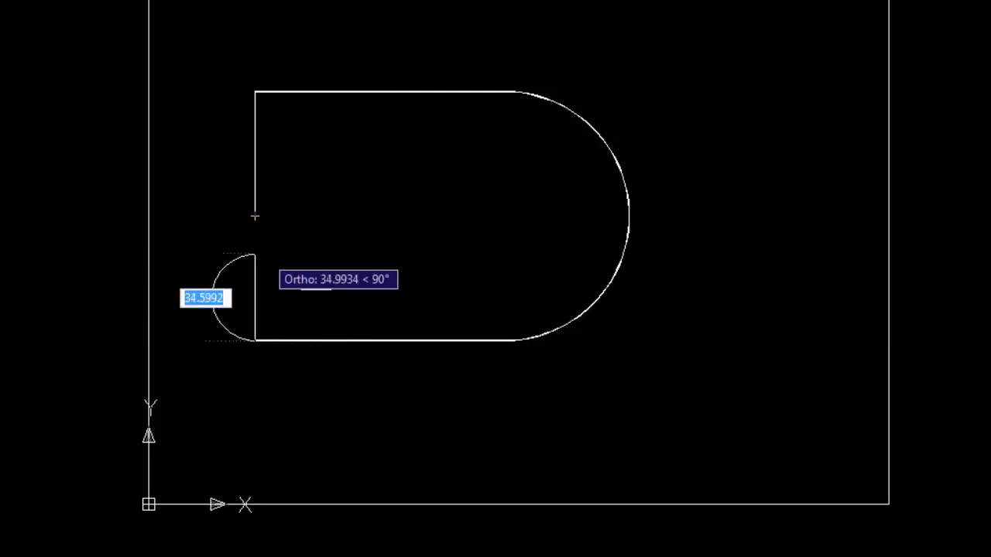
text(l)
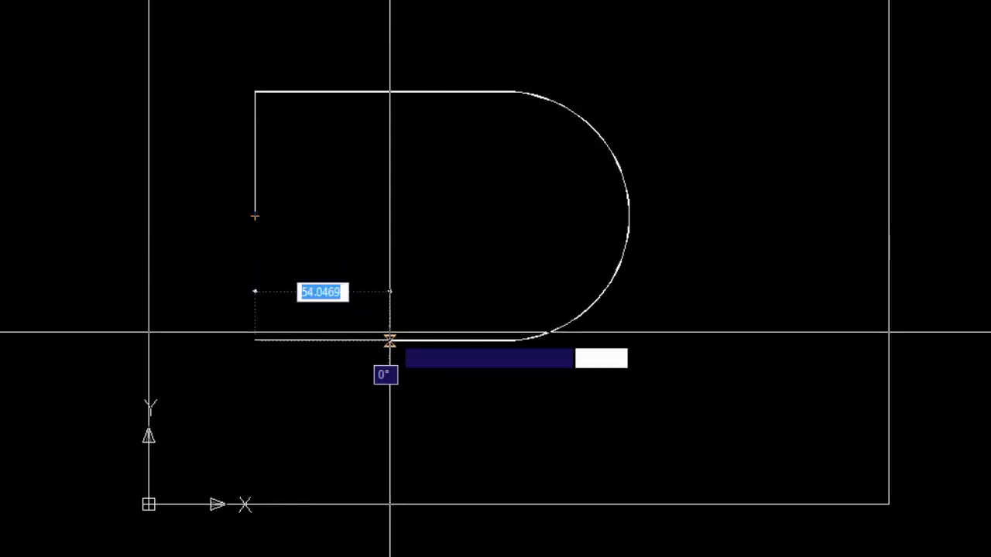
key(Return)
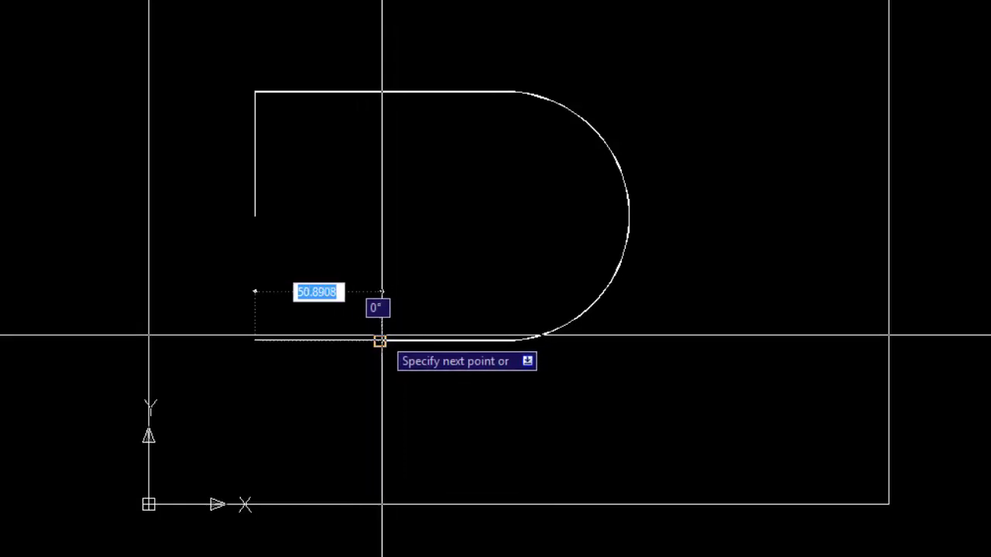
click(378, 334)
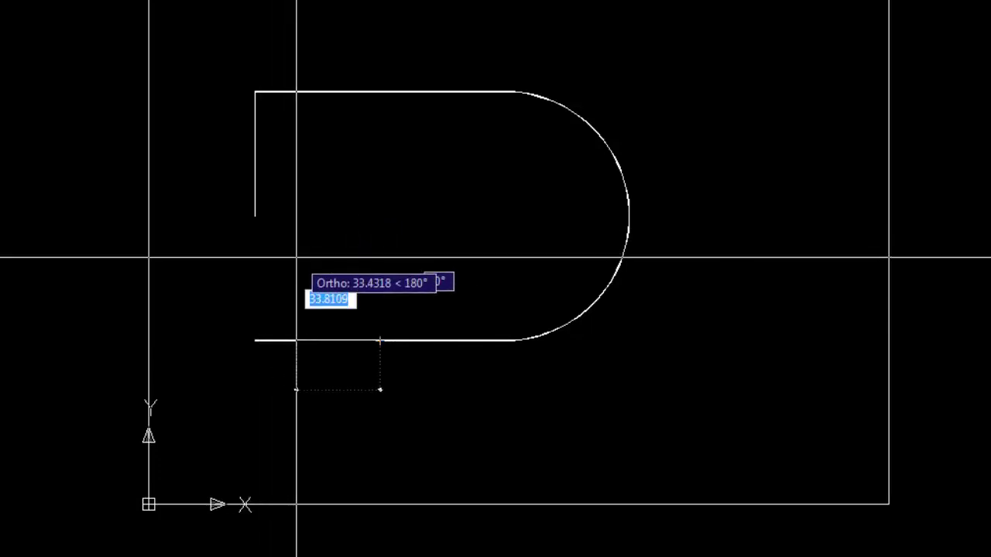
text(a)
key(Return)
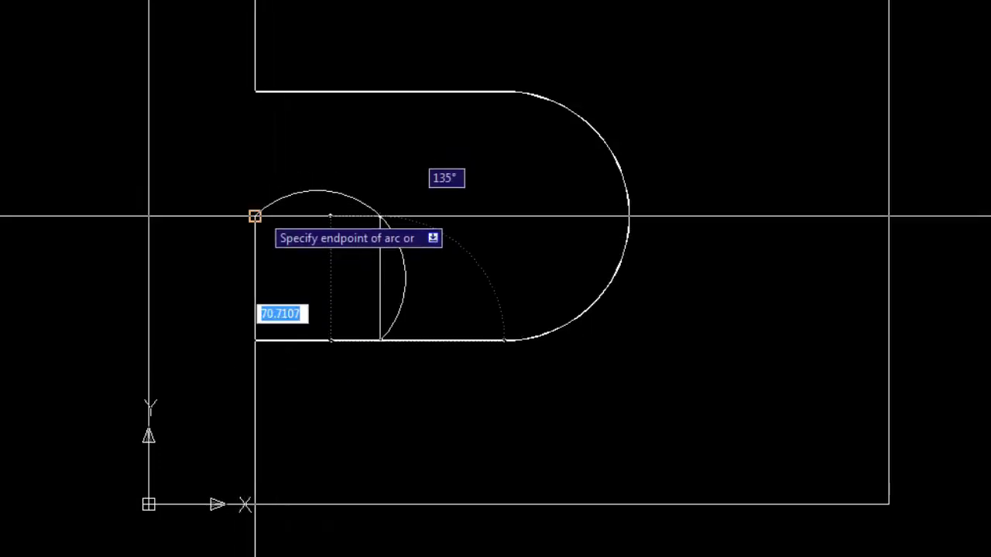
text(l)
key(Return)
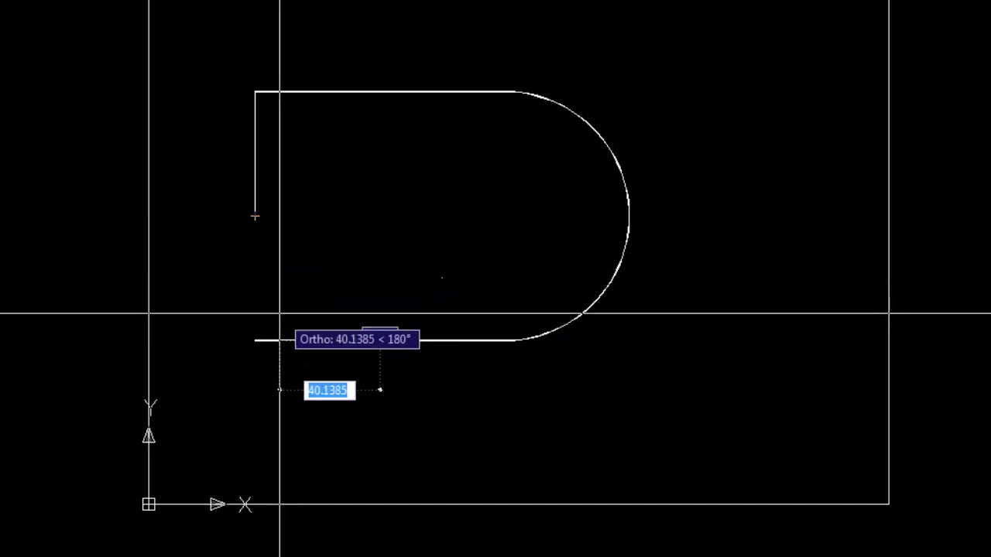
Draw a quarter arc centred on the bottom line's left end up to the left vertical segment's lower end, and finish the polyline
text(a)
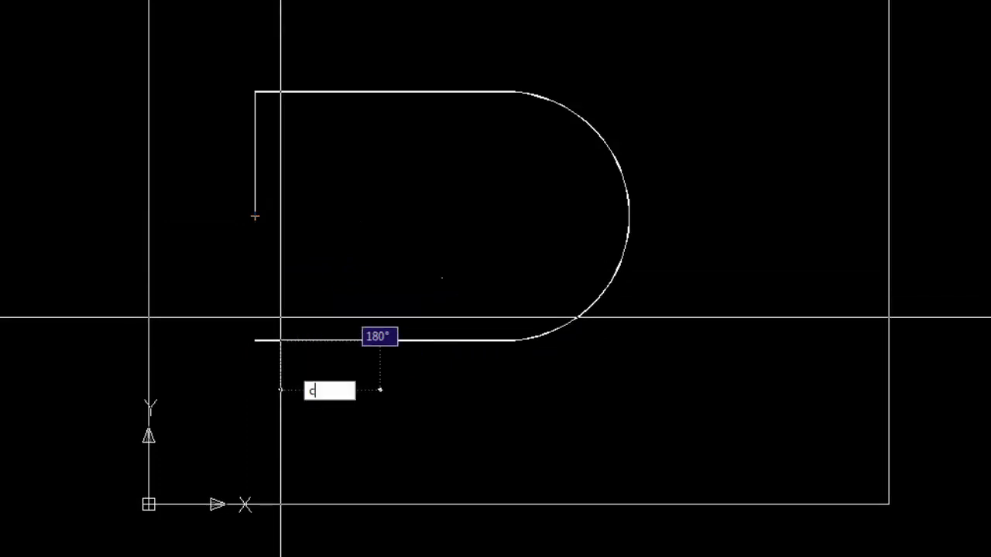
key(Return)
text(ce)
key(Return)
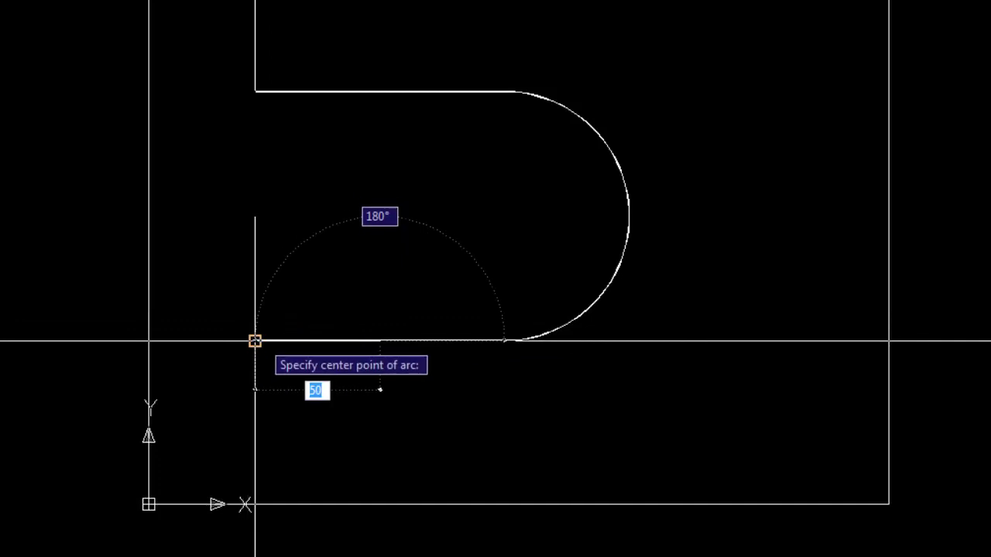
click(255, 341)
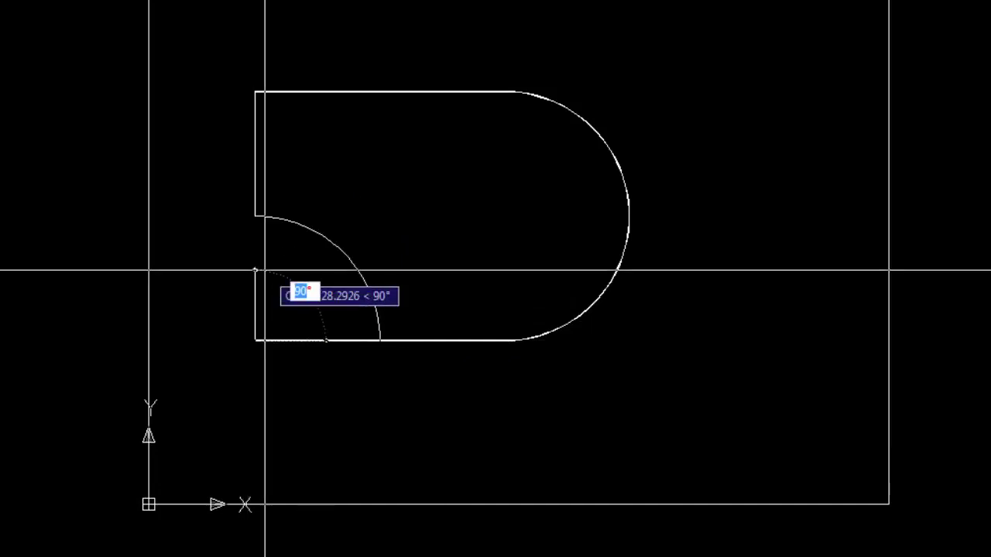
click(266, 341)
key(Return)
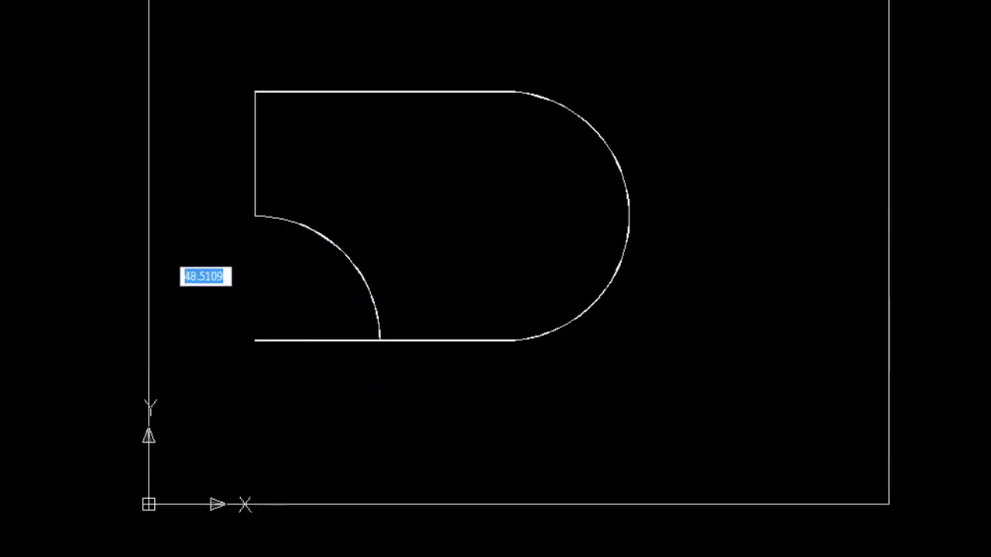
Try to trim the bottom line's overhang left of the quarter arc, and undo the trimming
text(tr)
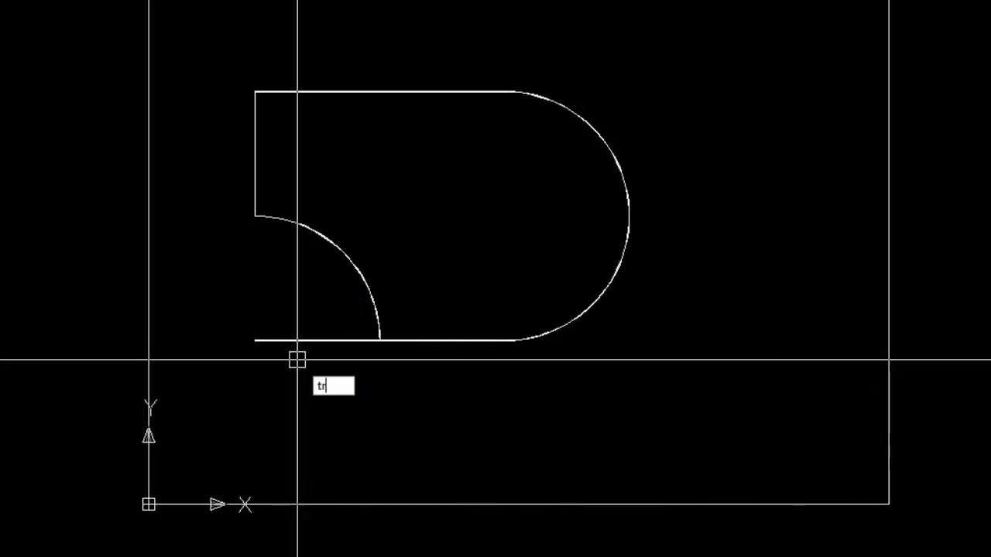
key(Return)
click(302, 339)
click(336, 313)
key(u)
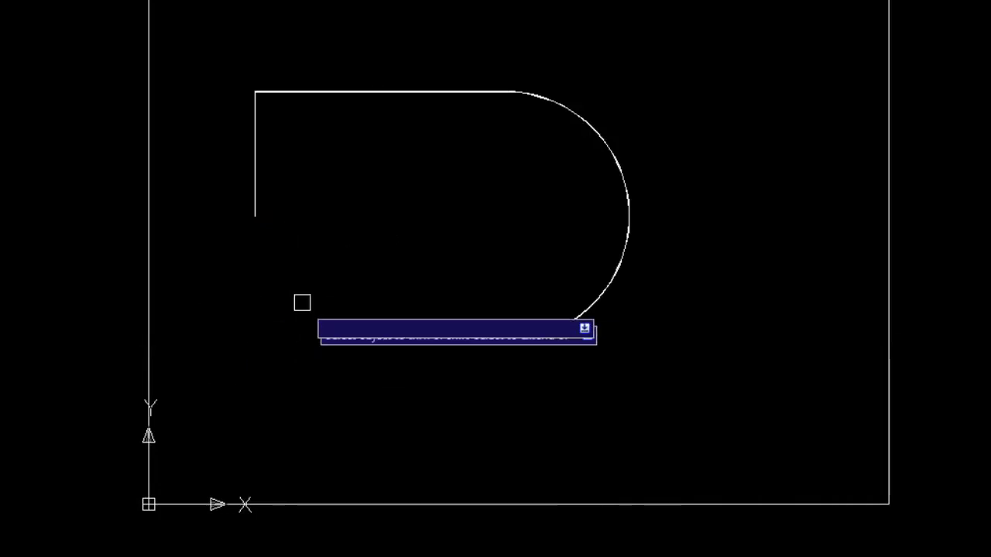
key(Return)
key(Escape)
key(ctrl+z)
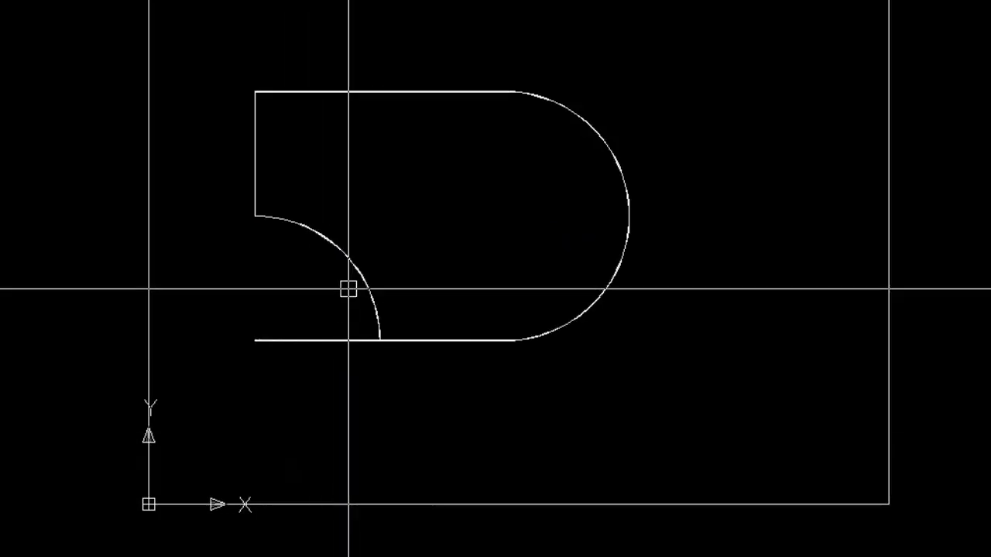
key(ctrl+a)
key(Escape)
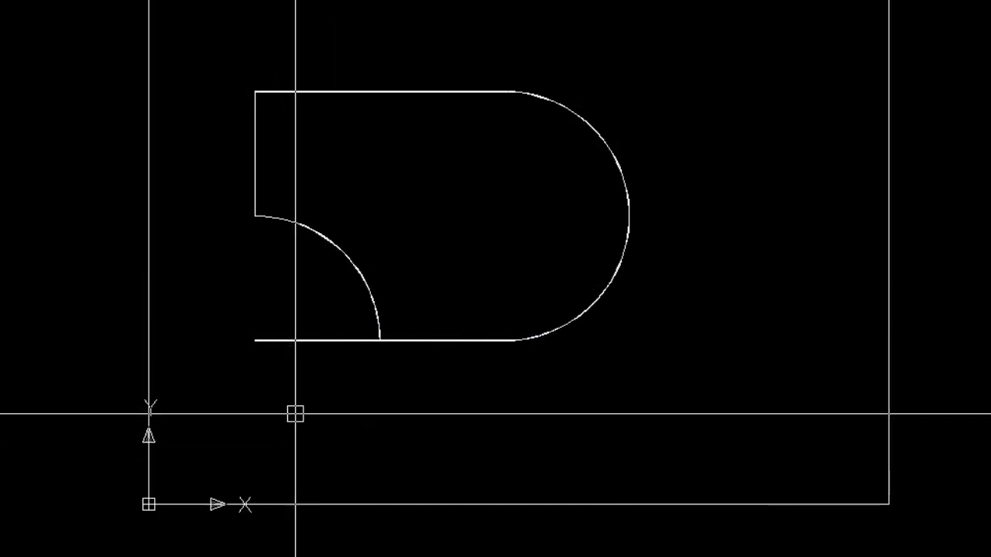
Try once more to trim the bottom line between its left end and the quarter arc, and undo that trim
text(tr)
key(Return)
click(287, 341)
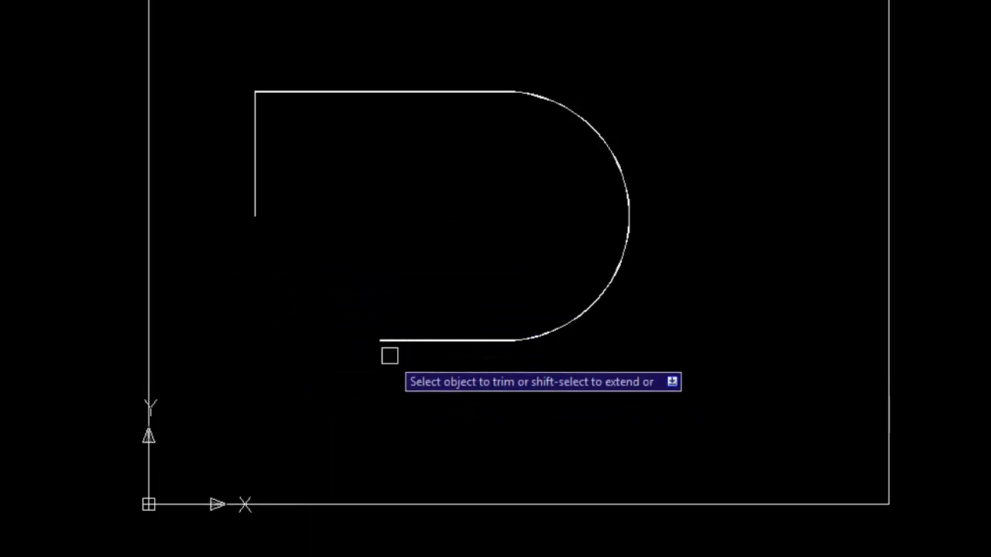
key(Escape)
key(ctrl+z)
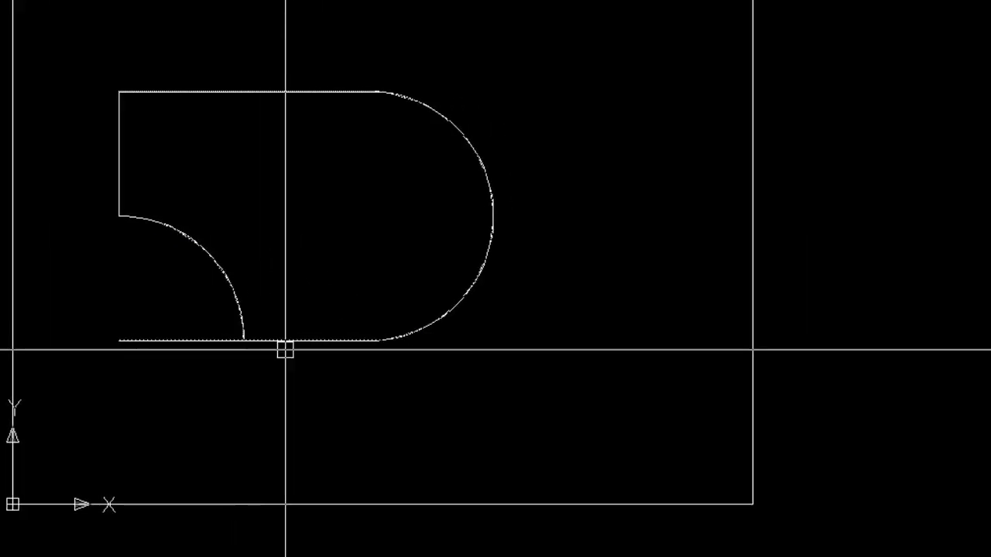
Break the polyline at the point where the quarter arc meets the bottom line, removing the overhang on the left
click(985, 238)
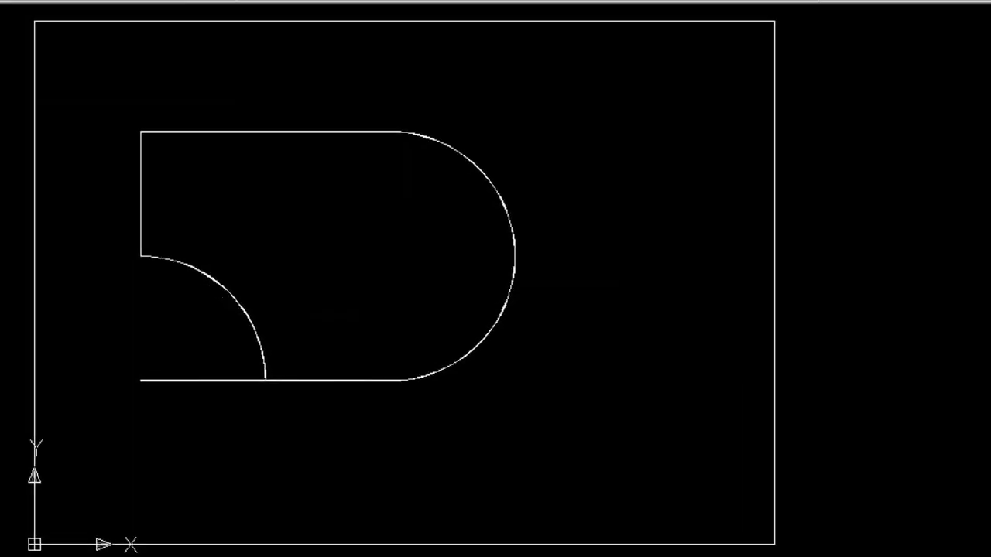
click(371, 403)
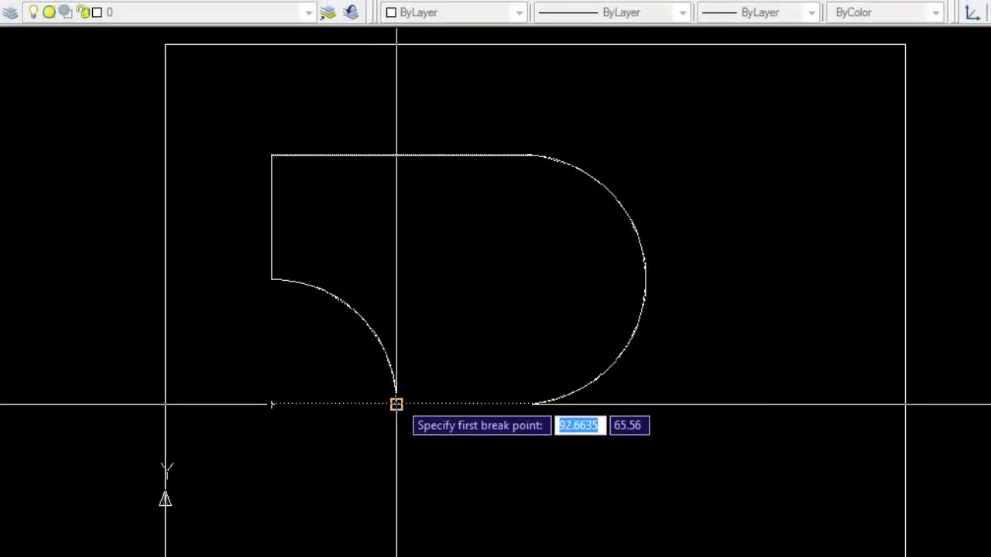
click(395, 404)
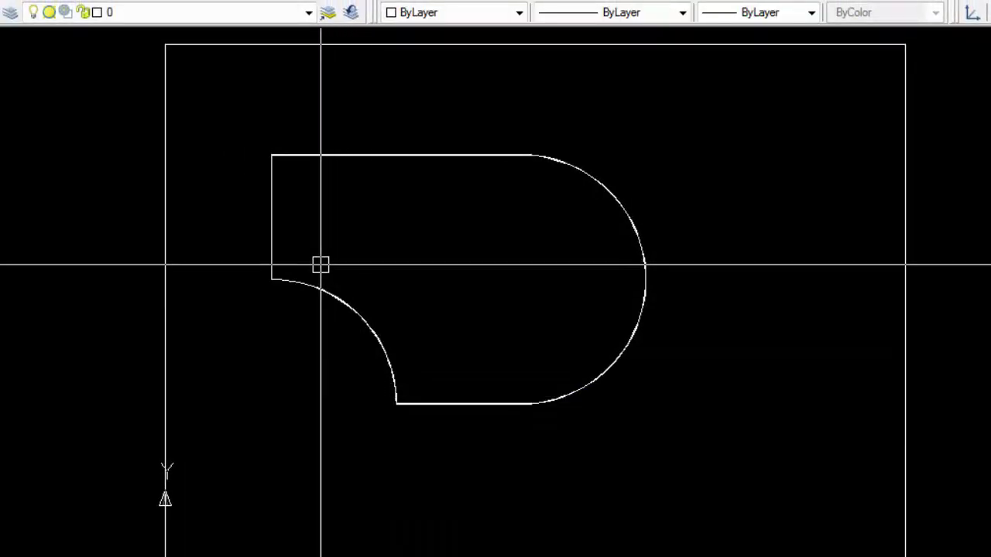
Draw a circle of radius 20 centred on the centre of the outline's semicircular end
mouse_move(526, 247)
middle_down()
mouse_move(635, 325)
mouse_move(507, 381)
middle_up()
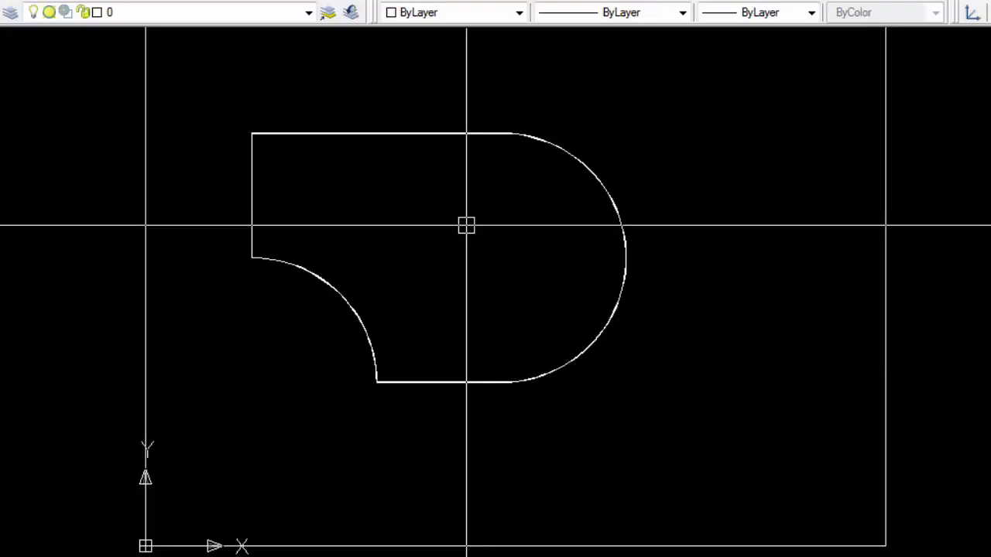
text(c)
key(Return)
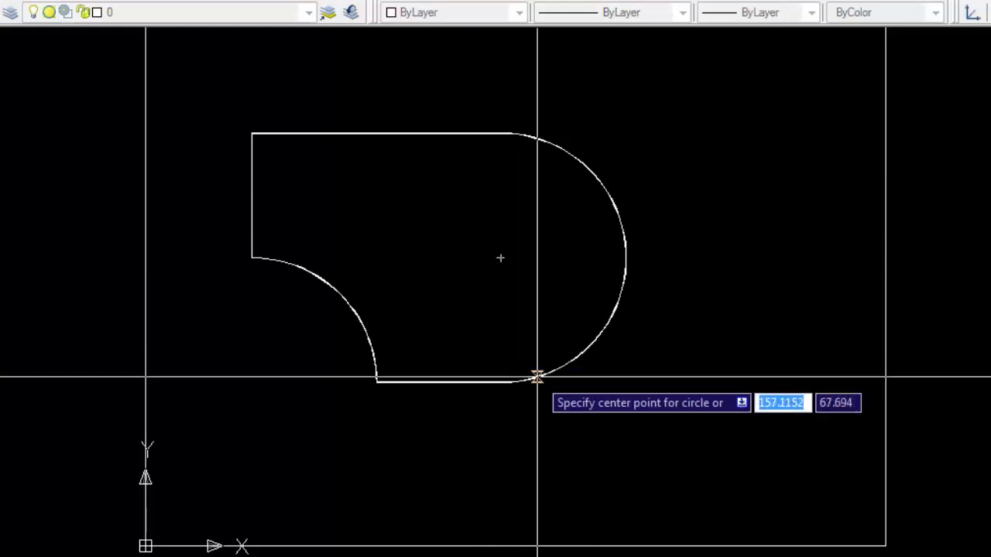
click(500, 257)
text(2)
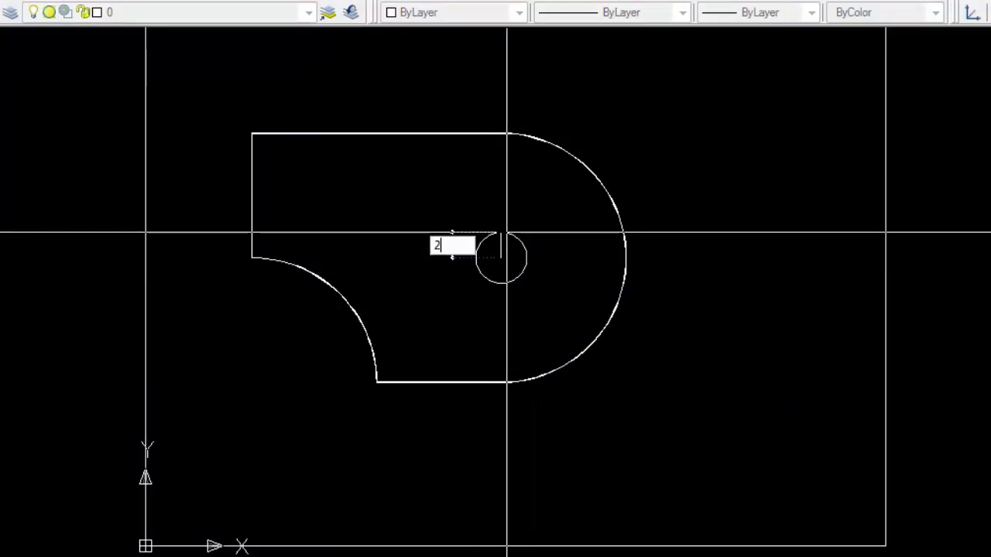
text(0)
key(Return)
middle_drag(506, 257, 524, 307)
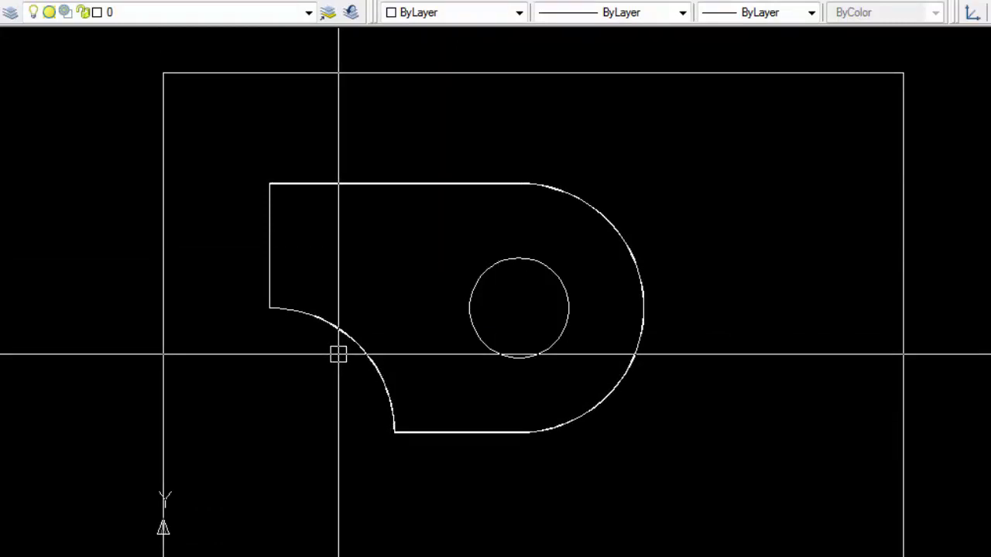
Set the lineweight of layer 0 to 0.50 mm in the layer settings
text(la)
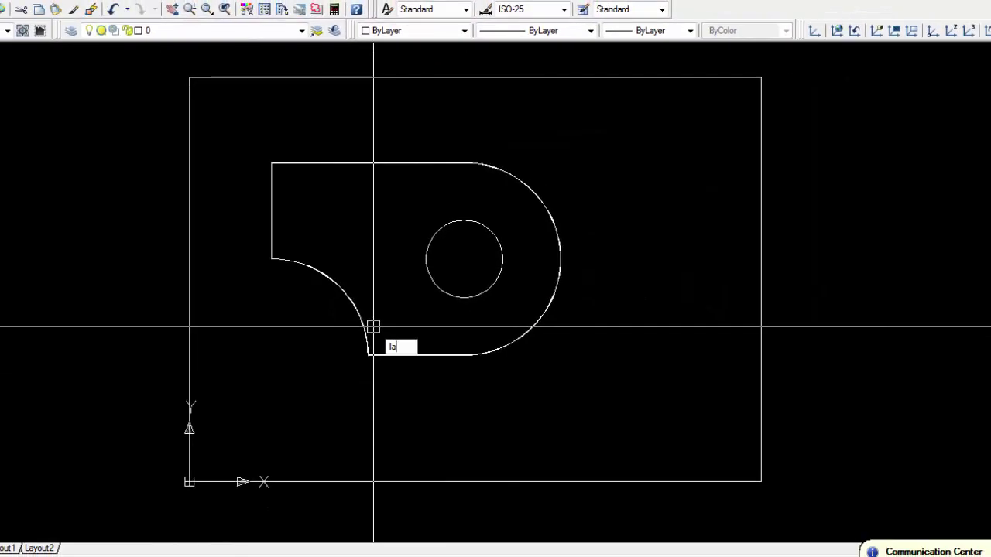
key(Return)
click(610, 187)
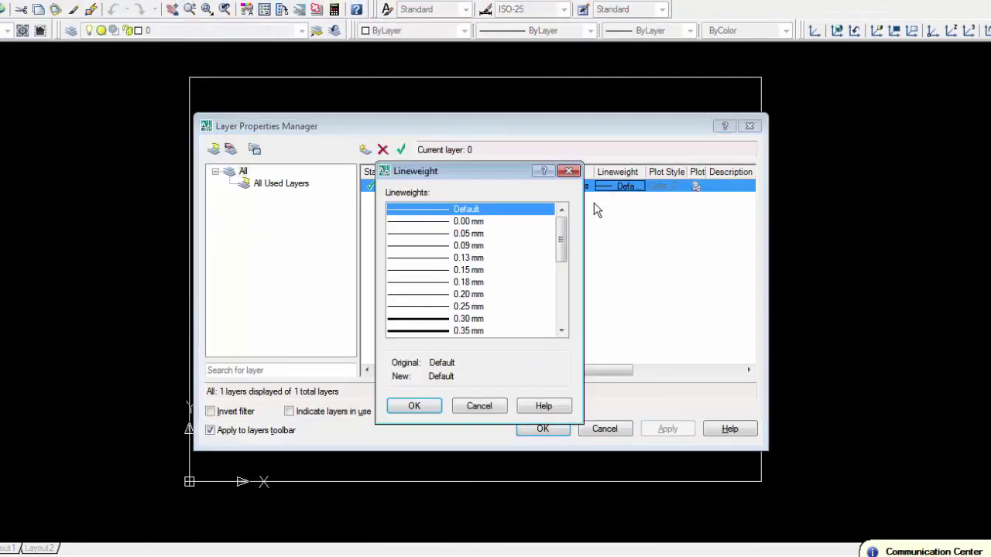
scroll(562, 332, down, 4)
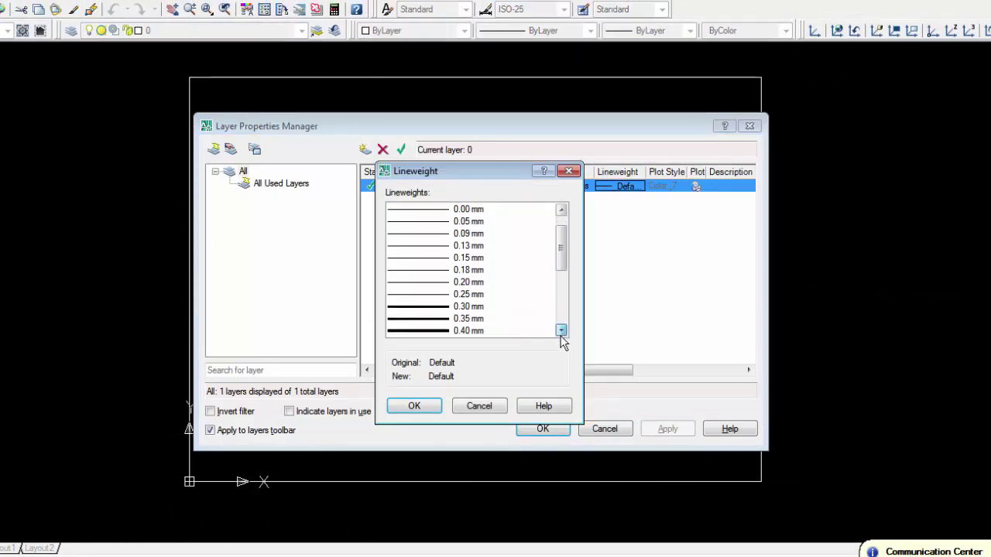
click(449, 307)
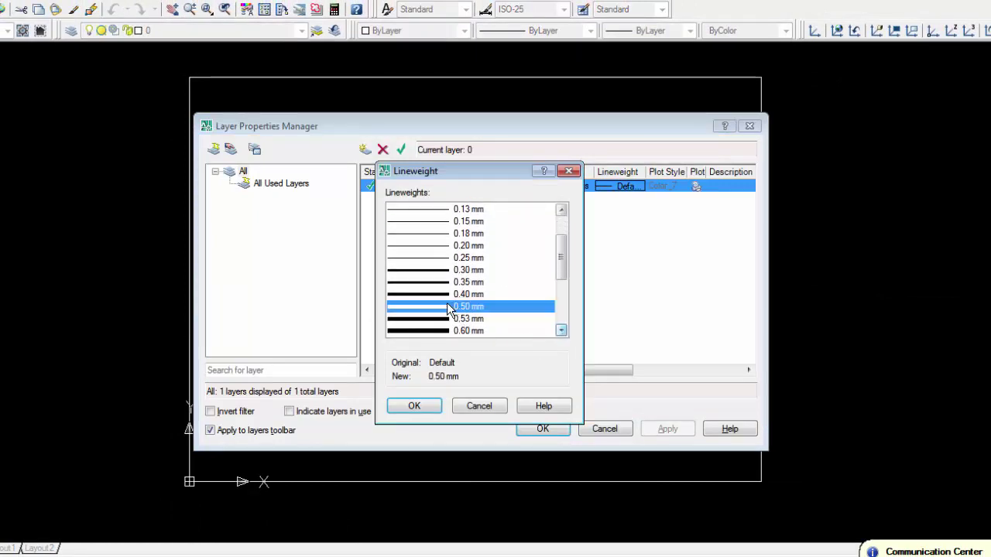
click(415, 407)
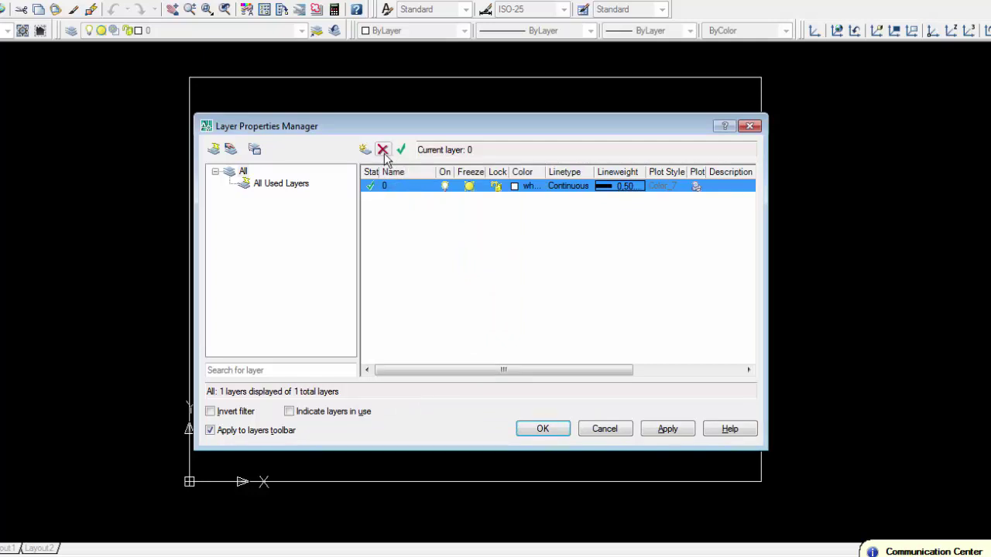
Check the polyline exercise sheet, then create a layer named DTAM with the colour magenta
key(alt+Tab)
key(alt+Tab)
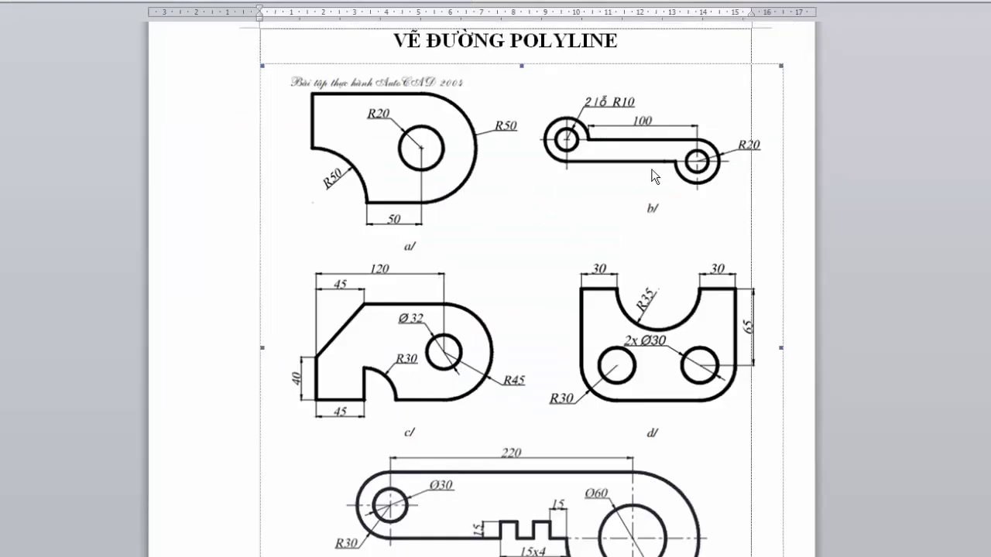
key(alt+Tab)
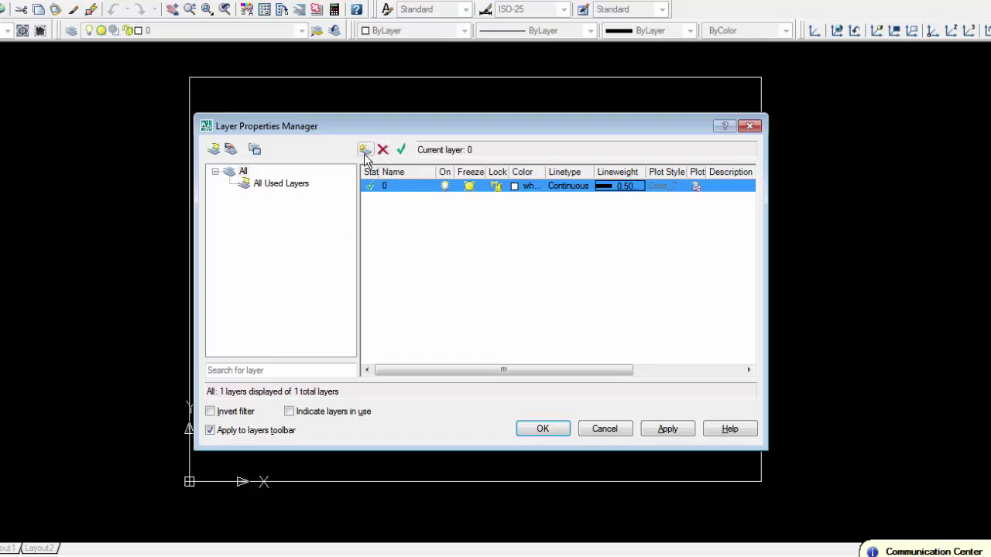
click(365, 151)
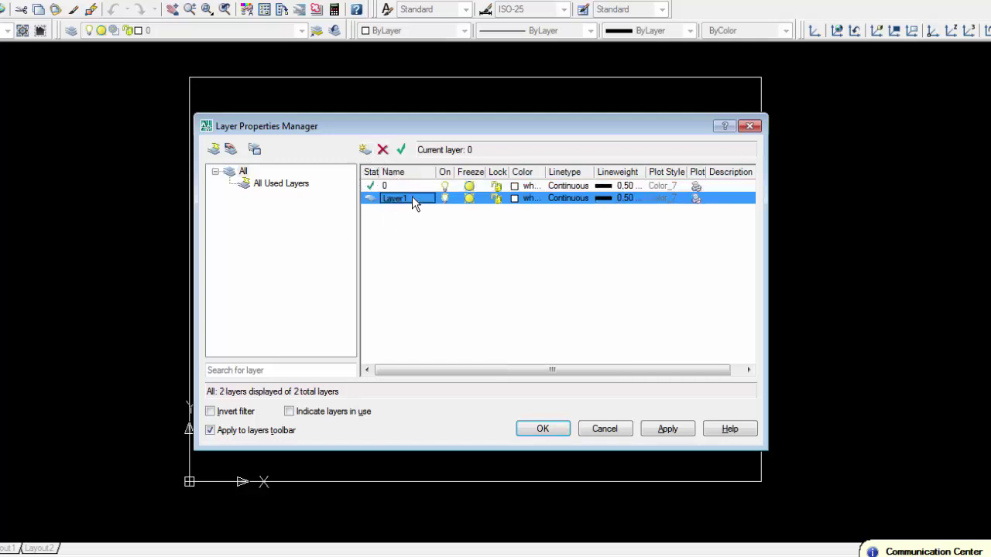
text(DTAM)
click(527, 198)
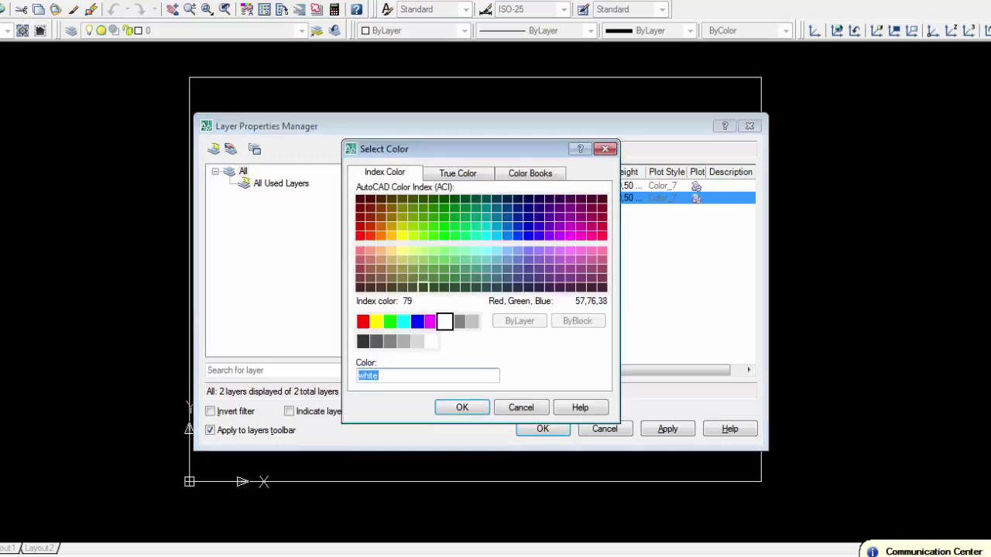
click(375, 321)
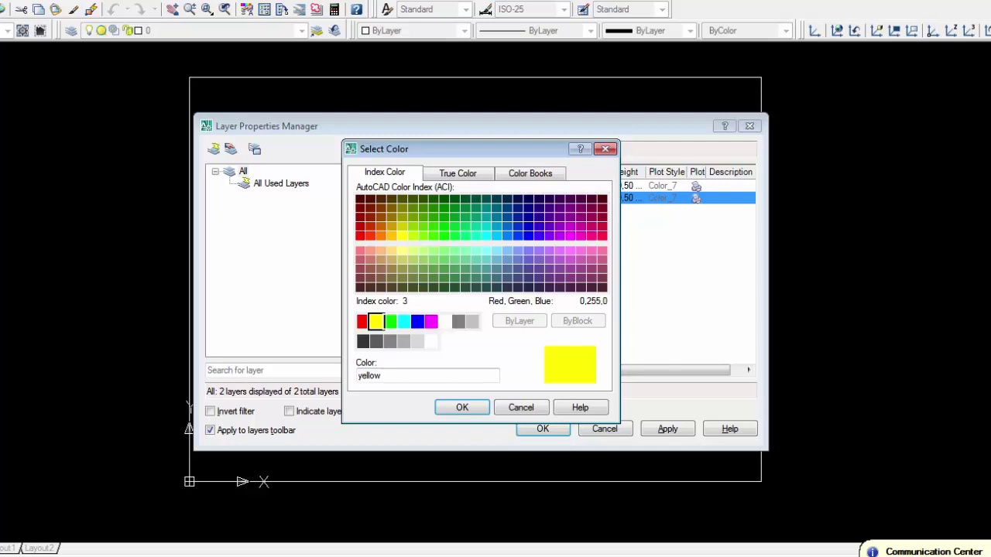
click(431, 321)
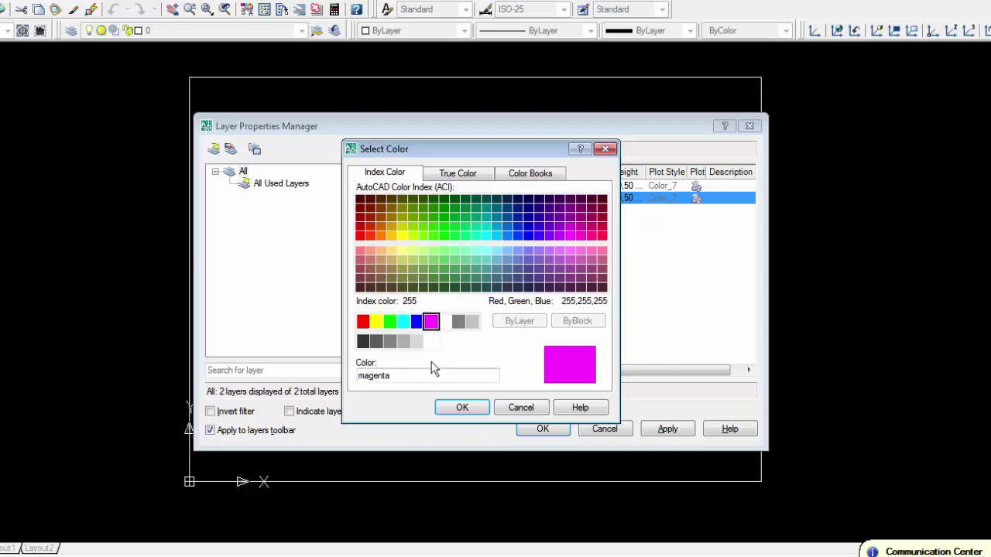
click(449, 408)
Set the DTAM layer's lineweight to 0.25 mm
click(623, 198)
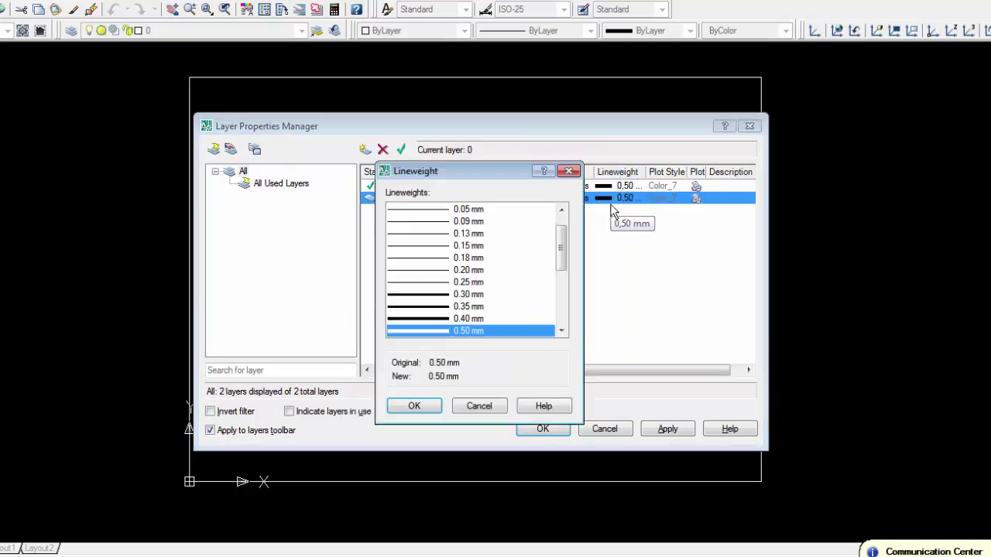
click(452, 283)
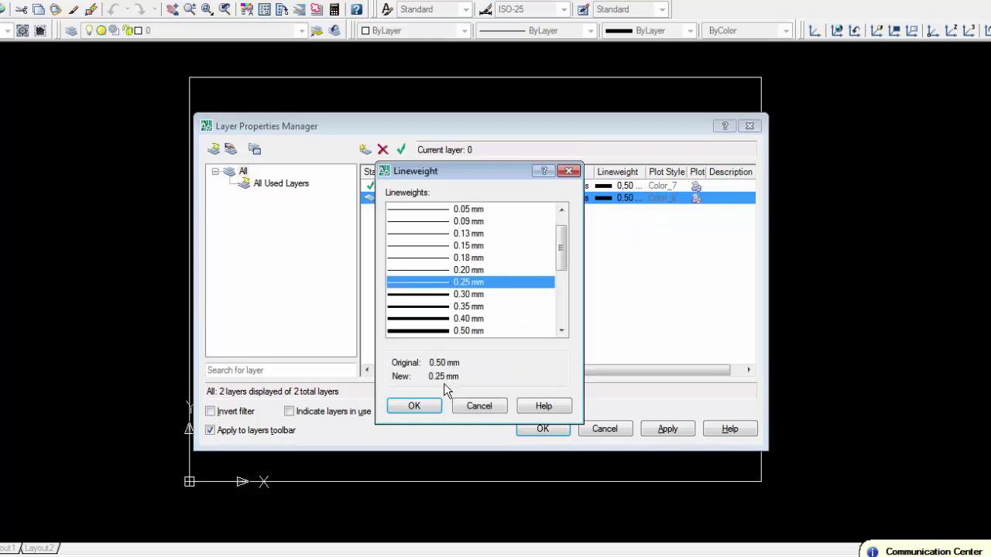
click(414, 406)
click(655, 430)
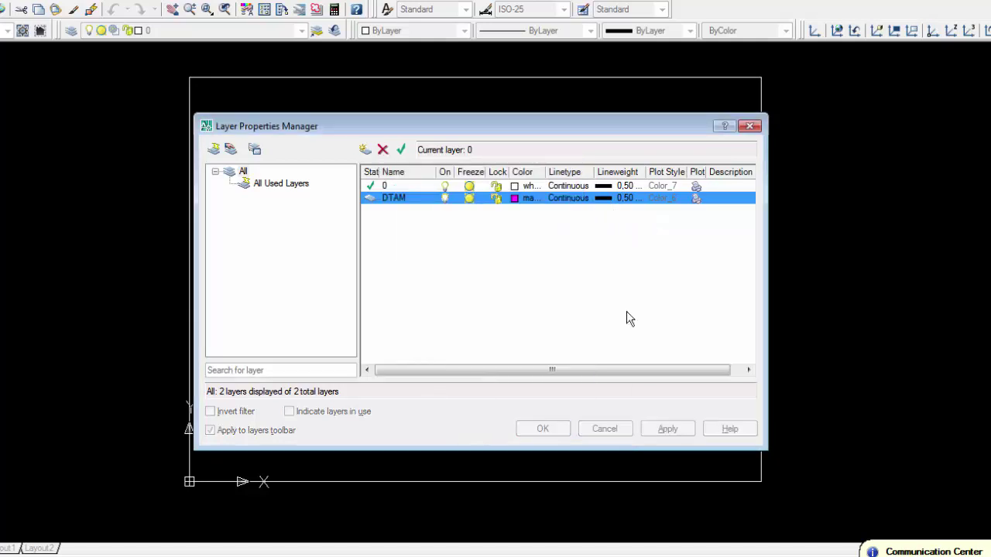
click(608, 198)
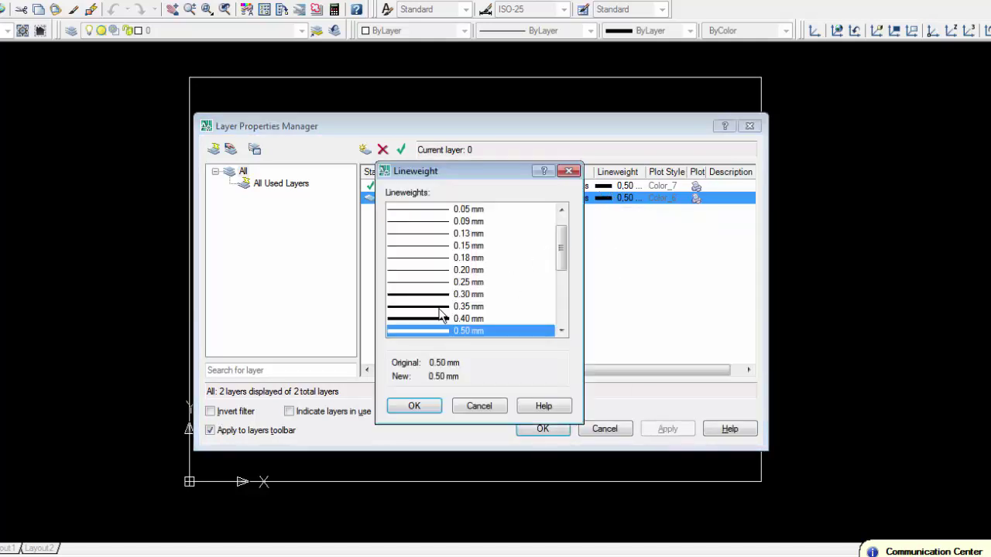
click(434, 283)
click(411, 403)
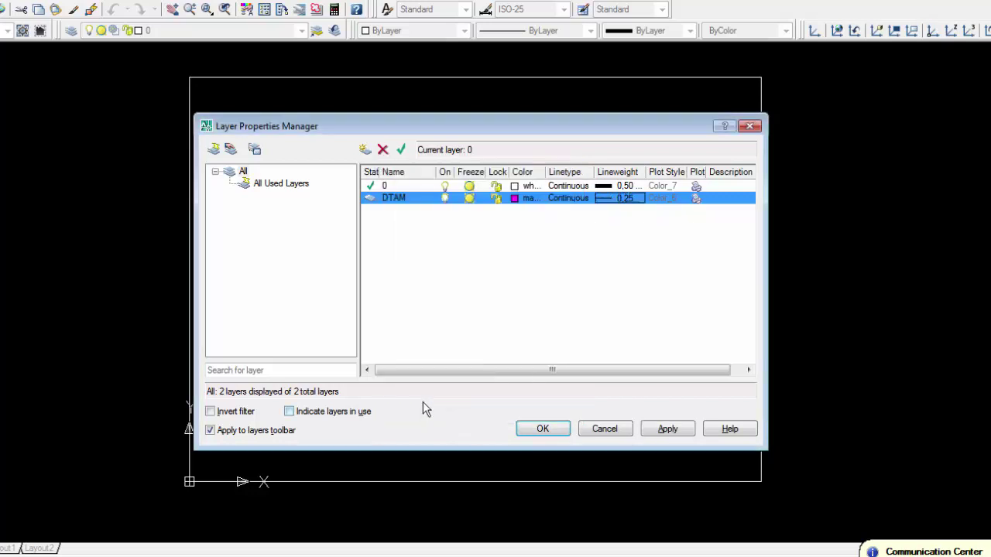
Create a layer named DKTHUOC and try to set its colour to red
click(366, 149)
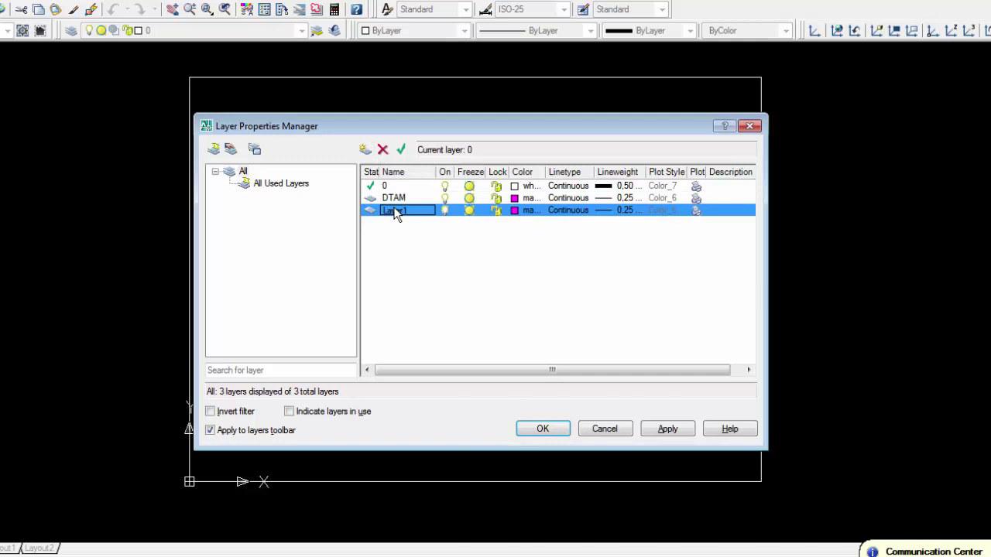
click(518, 211)
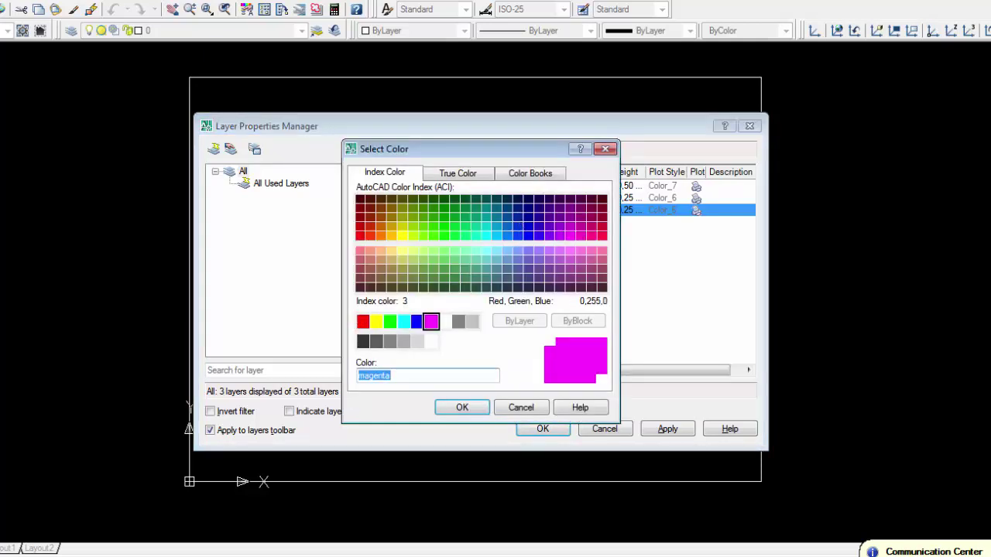
click(363, 321)
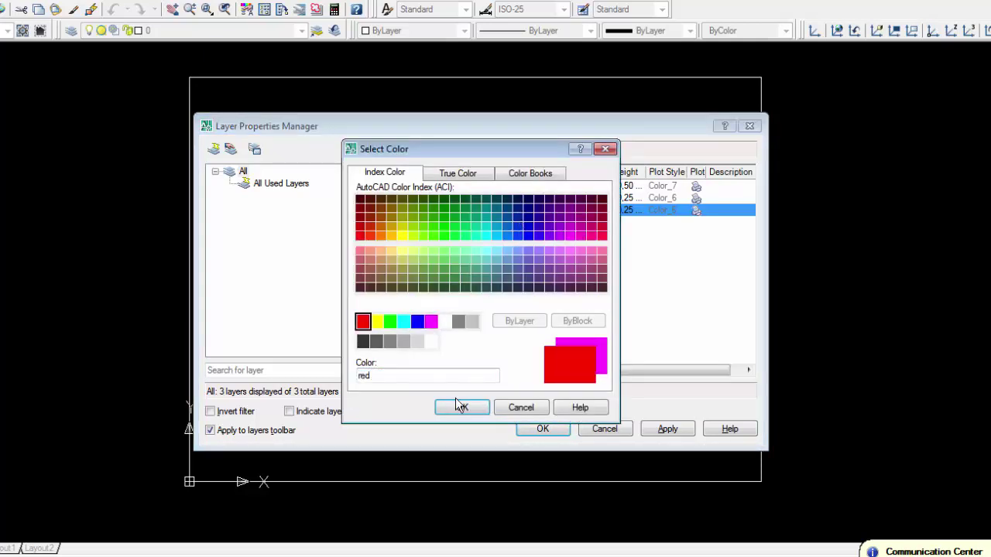
click(462, 407)
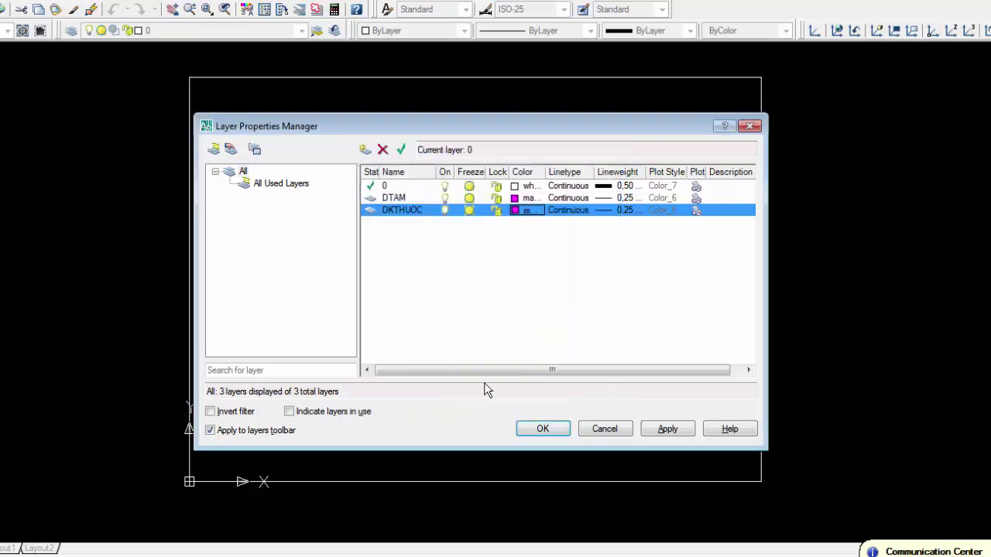
Set the DKTHUOC layer's lineweight to Default
click(608, 213)
click(478, 211)
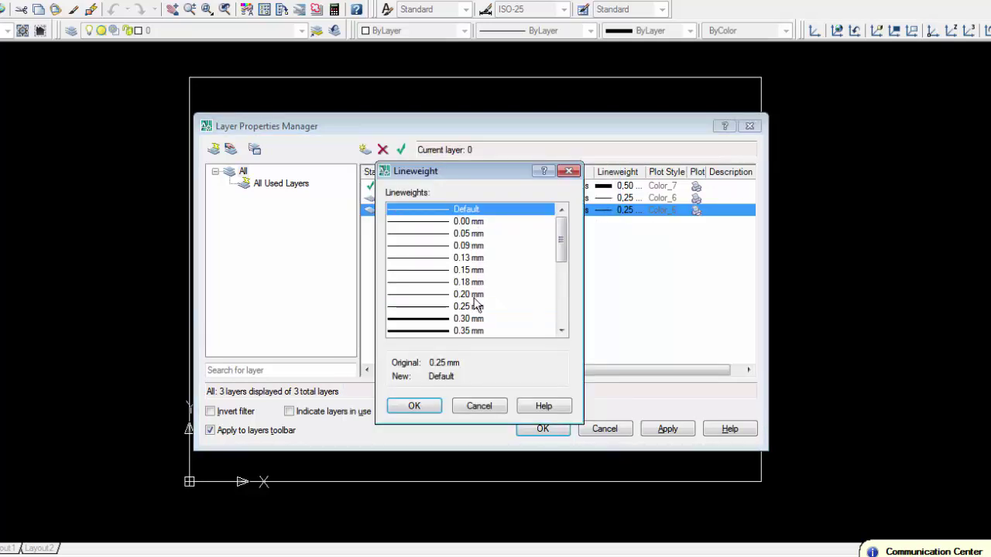
click(411, 407)
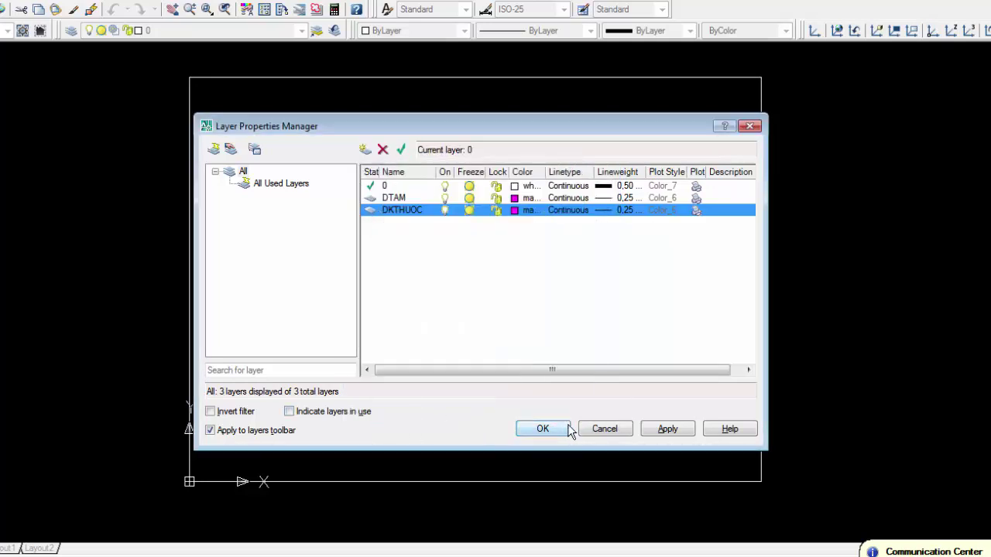
click(666, 430)
click(620, 198)
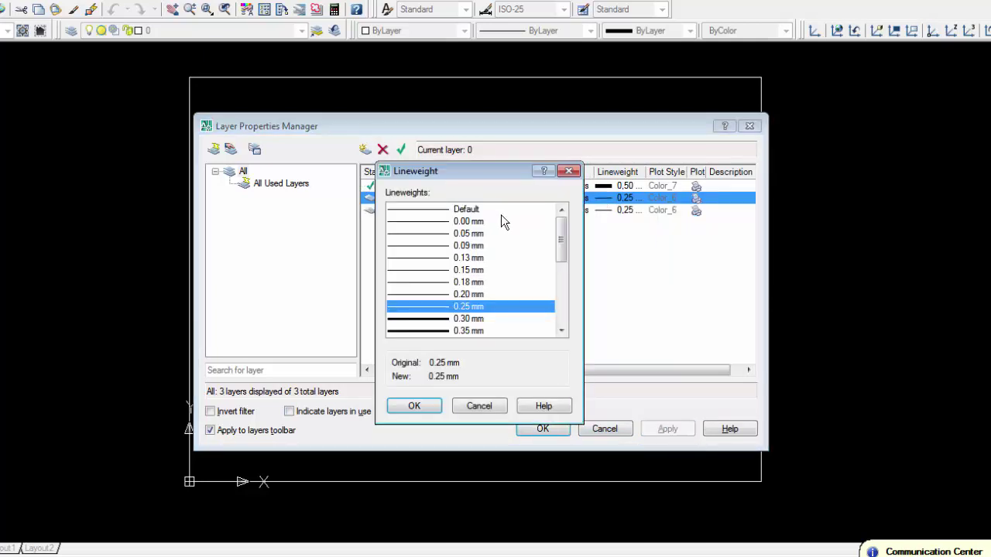
click(467, 209)
click(414, 406)
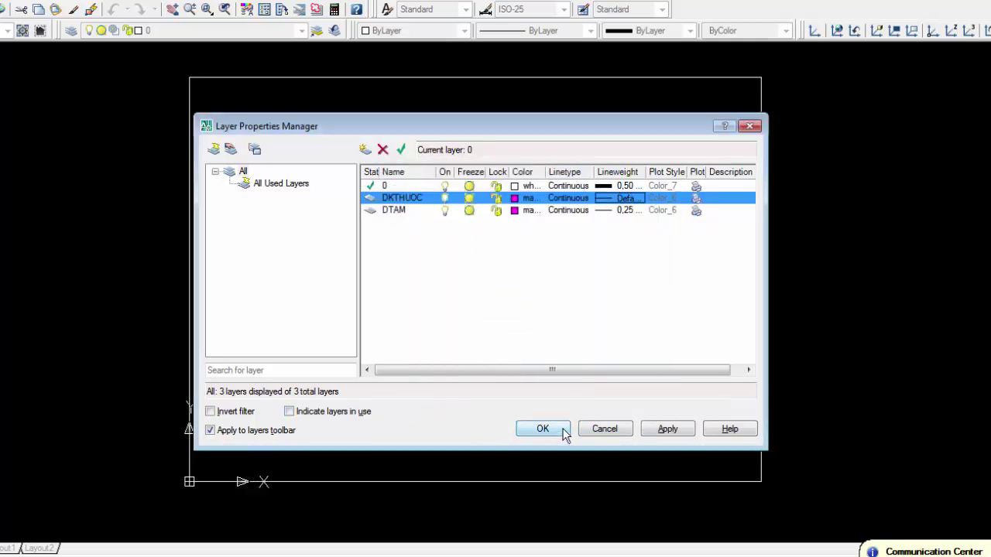
Accept the layer settings and make DTAM the current layer
click(560, 433)
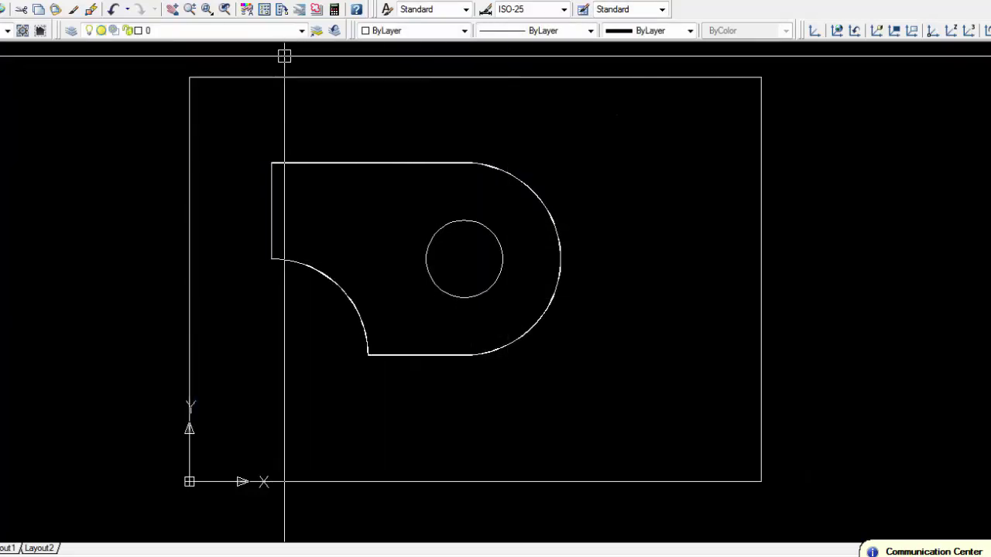
click(263, 31)
click(240, 70)
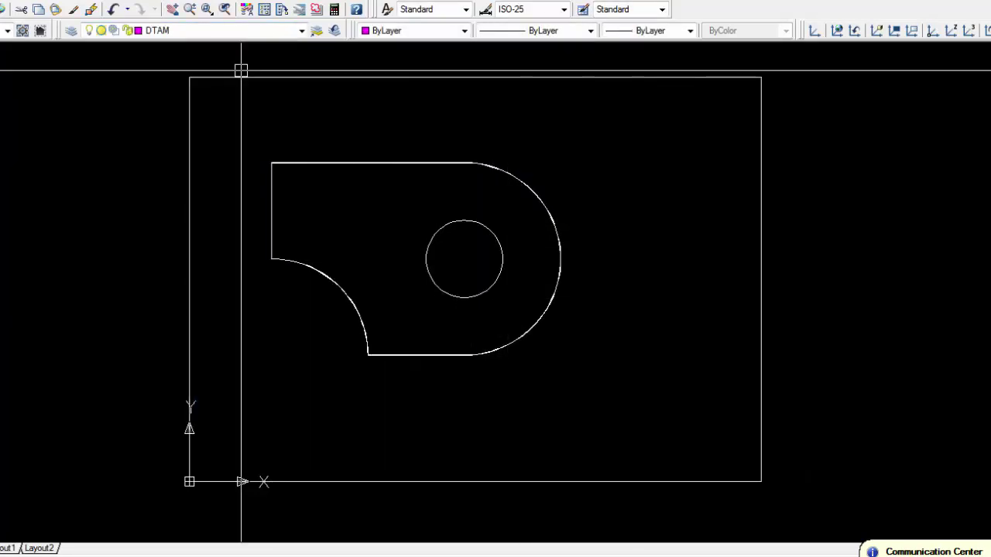
Try to set the DKTHUOC layer's colour to red in the layer properties
text(la)
key(Return)
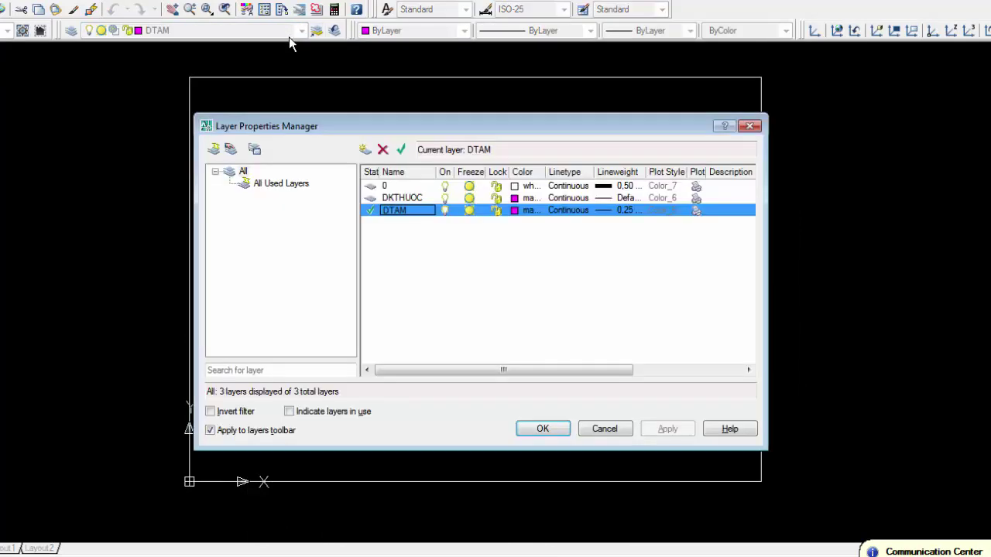
click(524, 210)
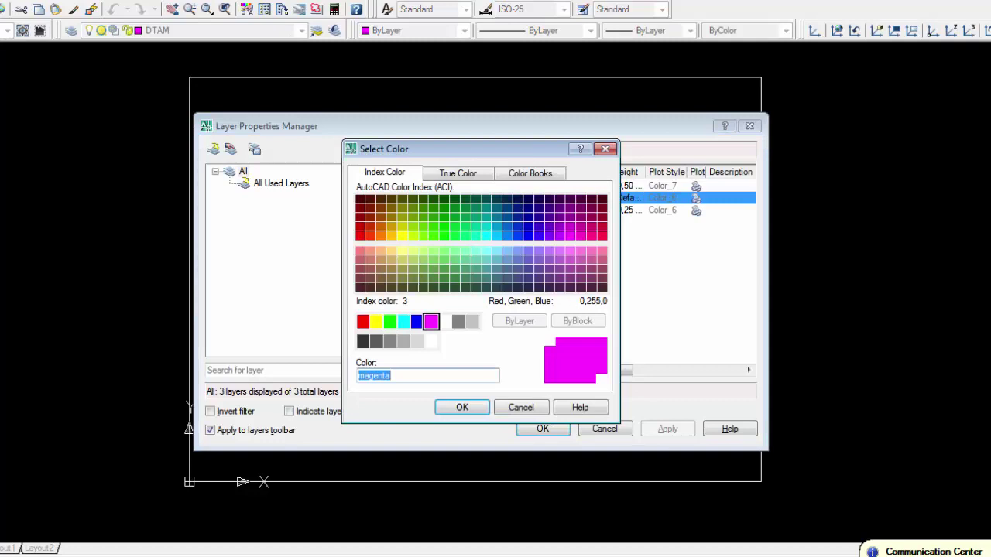
text(red)
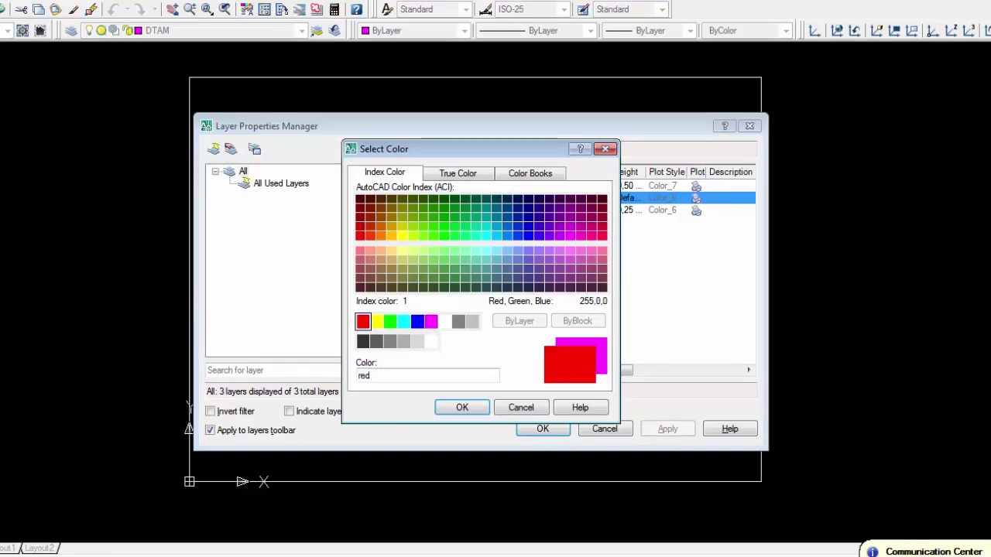
click(450, 409)
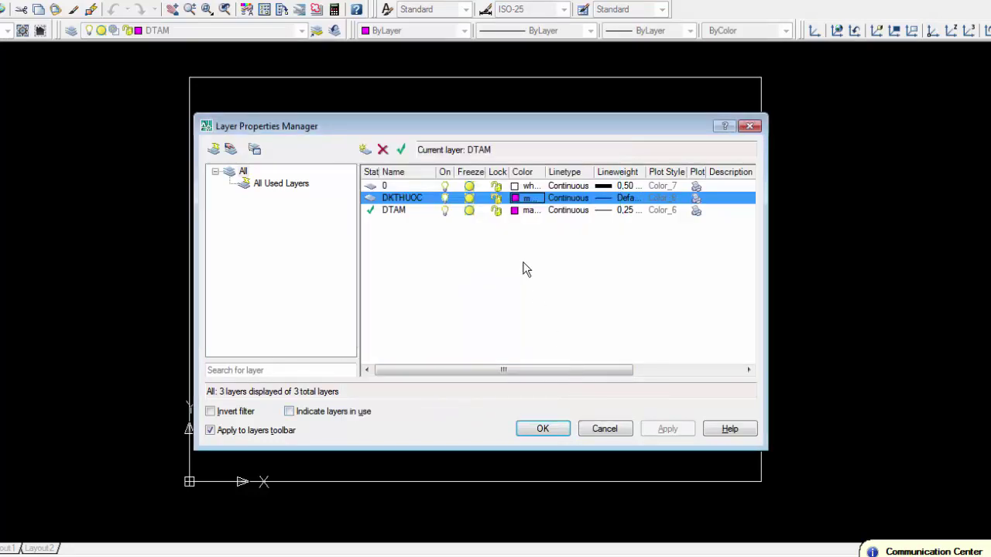
Try to assign index colour 10 to the DKTHUOC layer
click(514, 199)
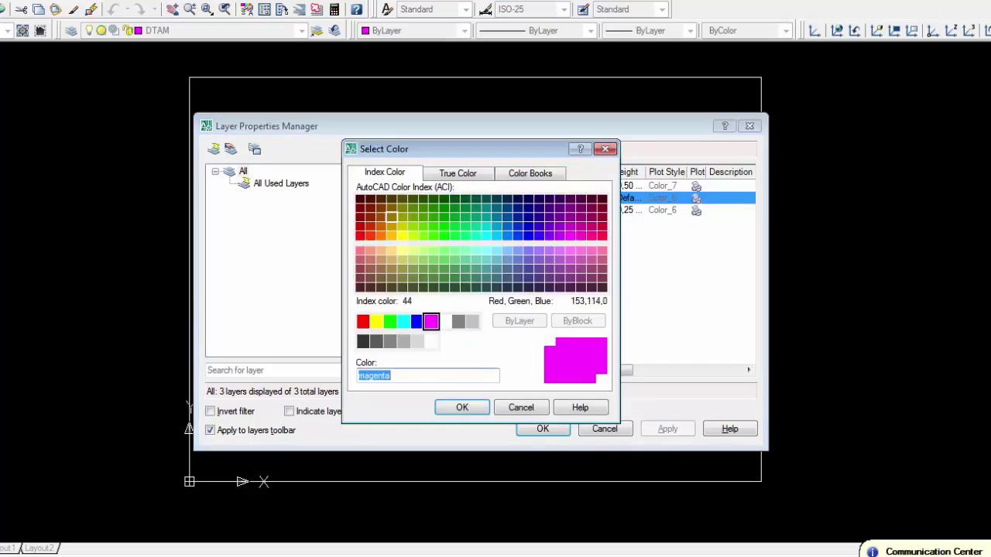
click(360, 235)
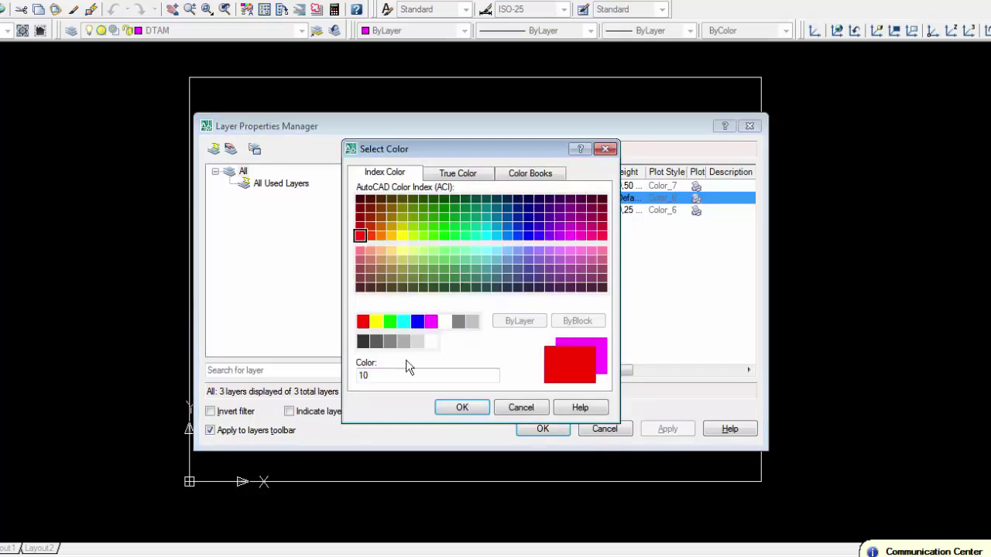
click(462, 407)
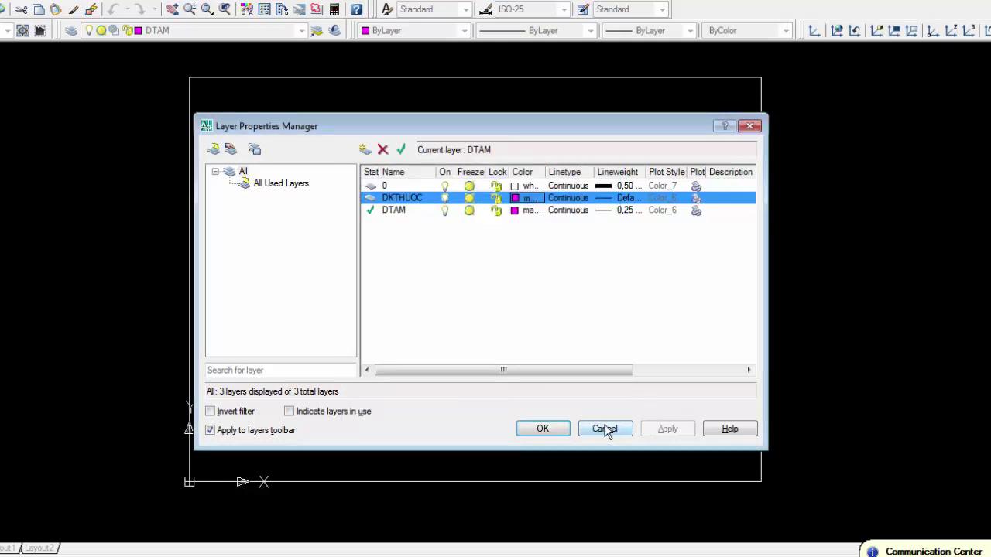
Make DKTHUOC the current layer and try to apply the standard red colour to it
key(alt+c)
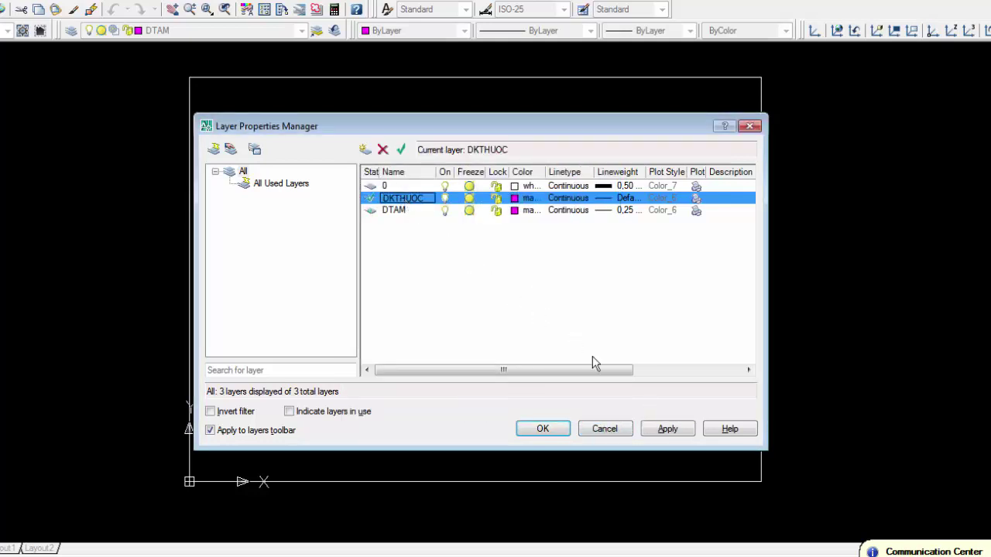
click(515, 198)
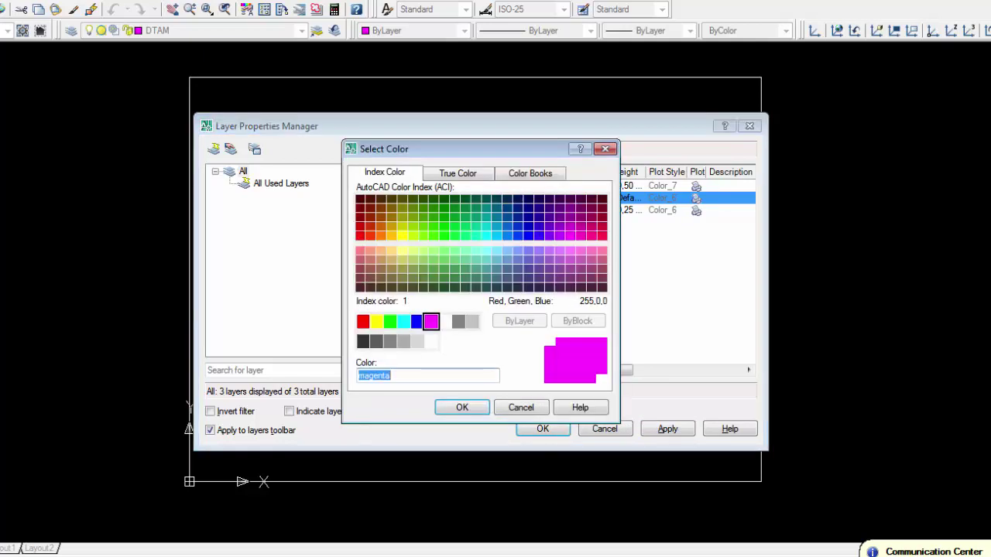
click(363, 321)
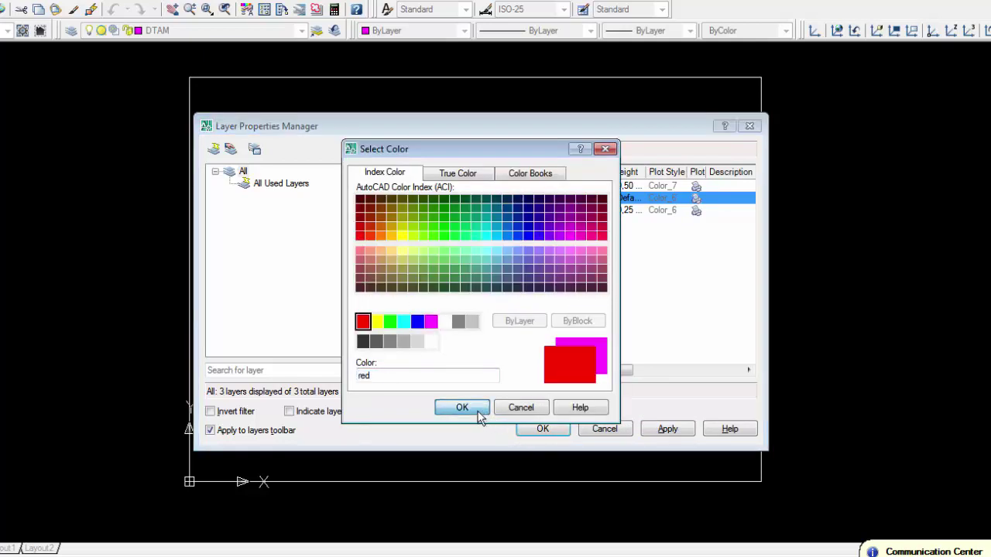
click(478, 411)
click(667, 429)
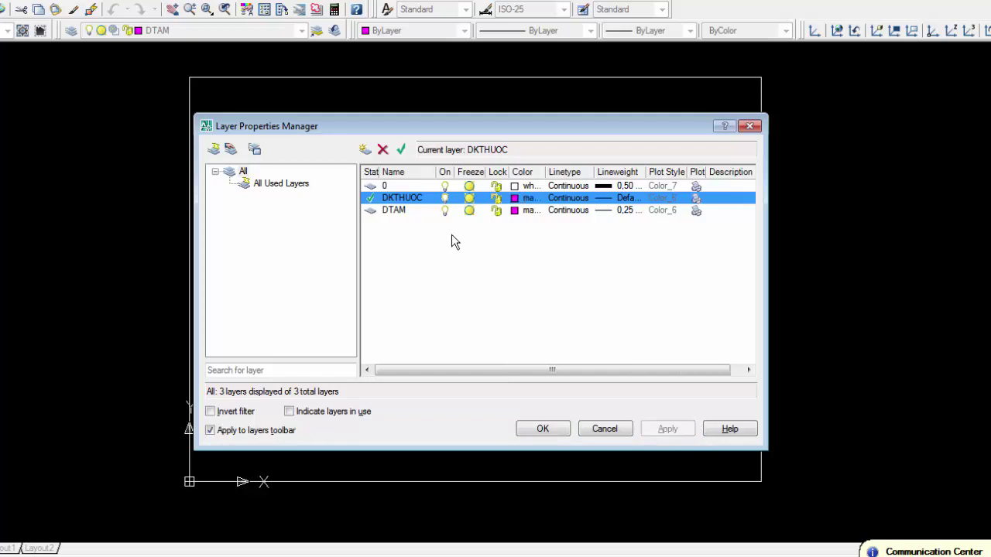
Set the DKTHUOC layer's colour to red and accept the layer settings
click(514, 198)
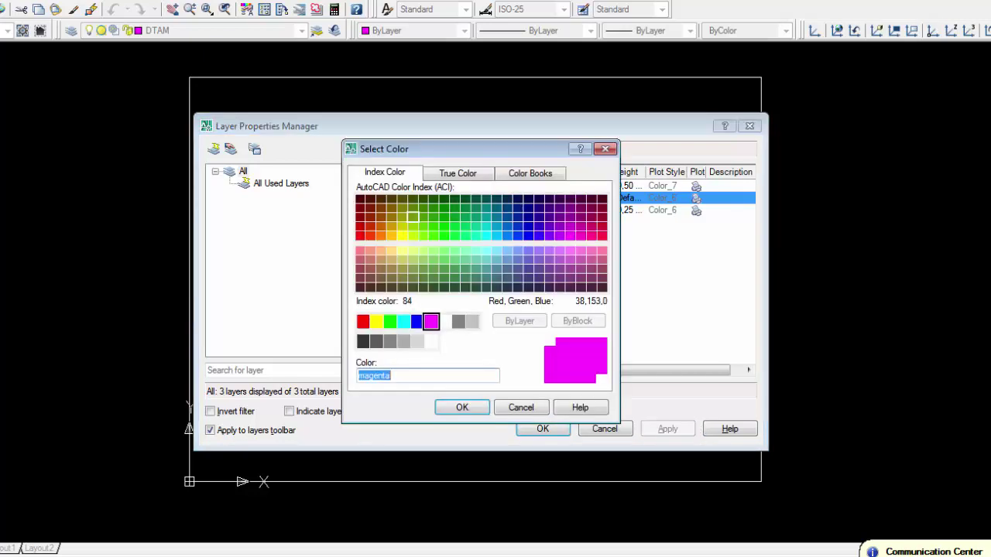
click(363, 321)
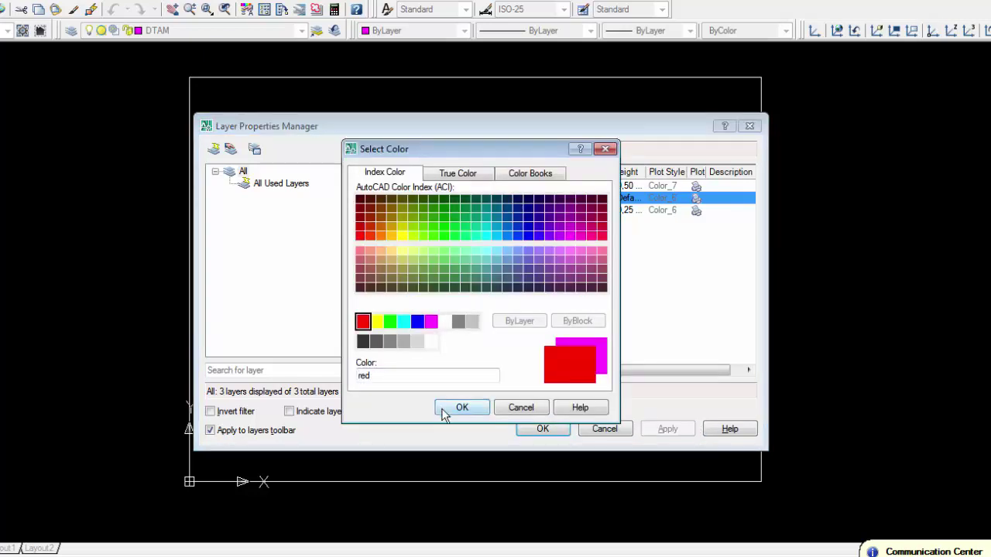
click(455, 408)
click(663, 433)
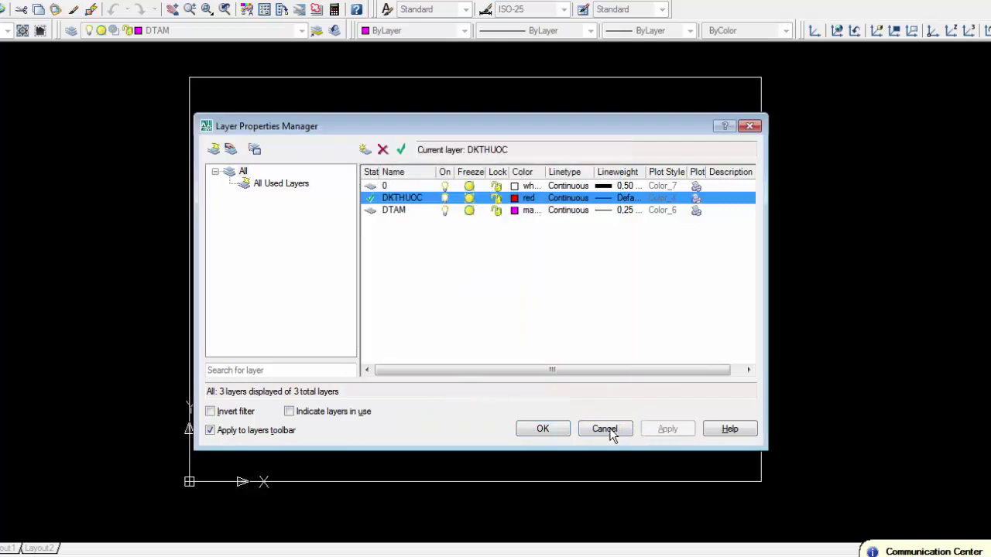
click(548, 430)
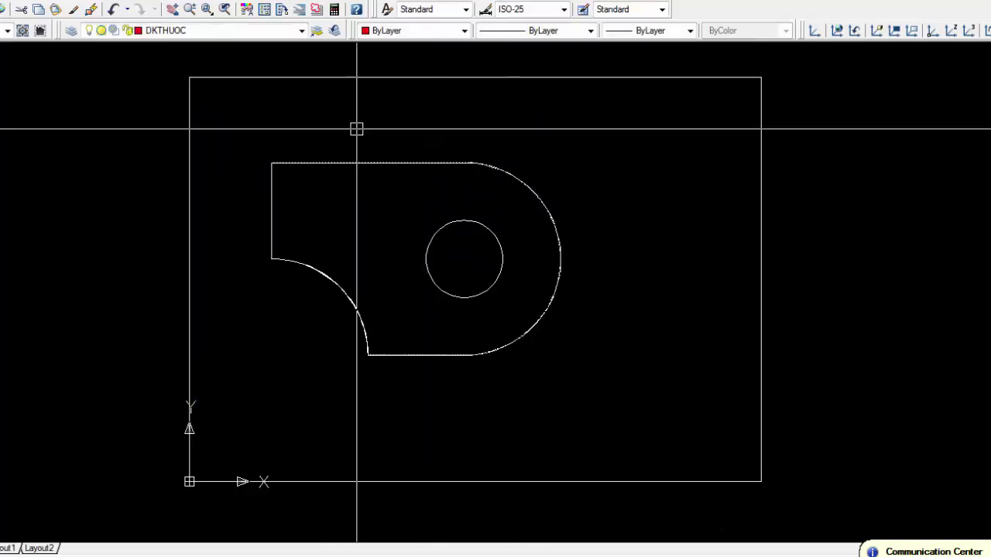
Make DTAM the current layer and draw a vertical centre line from the hole's centre up past the outline's upper edge
click(268, 30)
click(261, 68)
text(k)
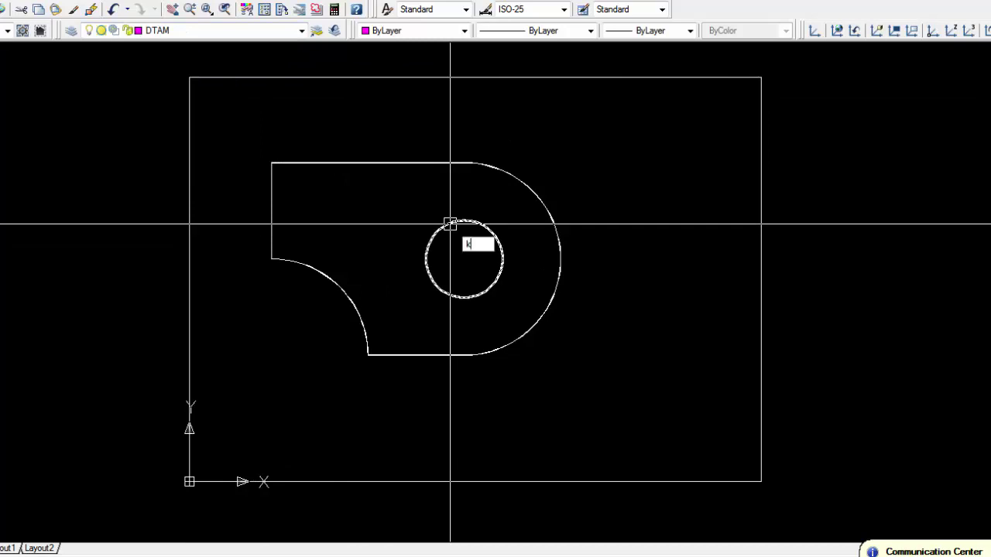
key(Return)
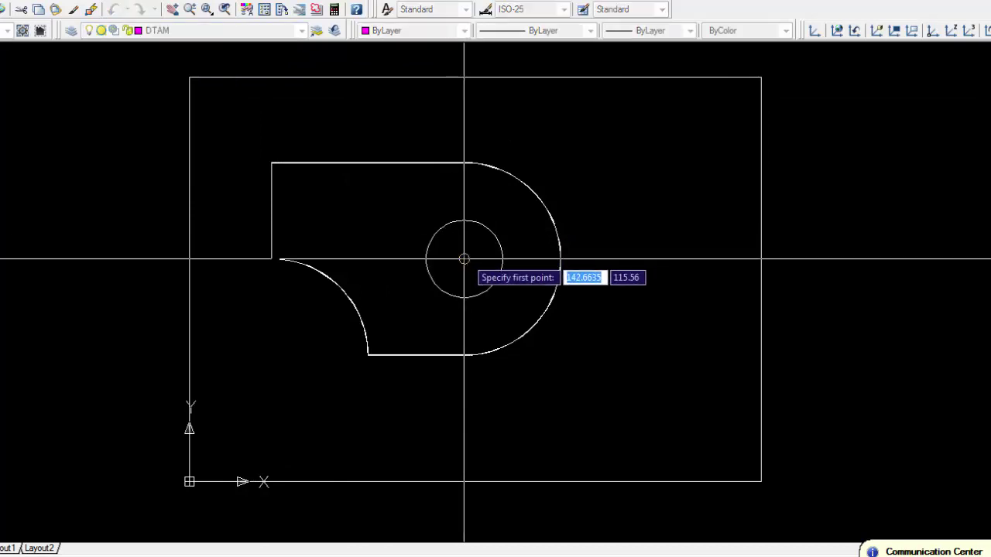
click(465, 259)
click(468, 119)
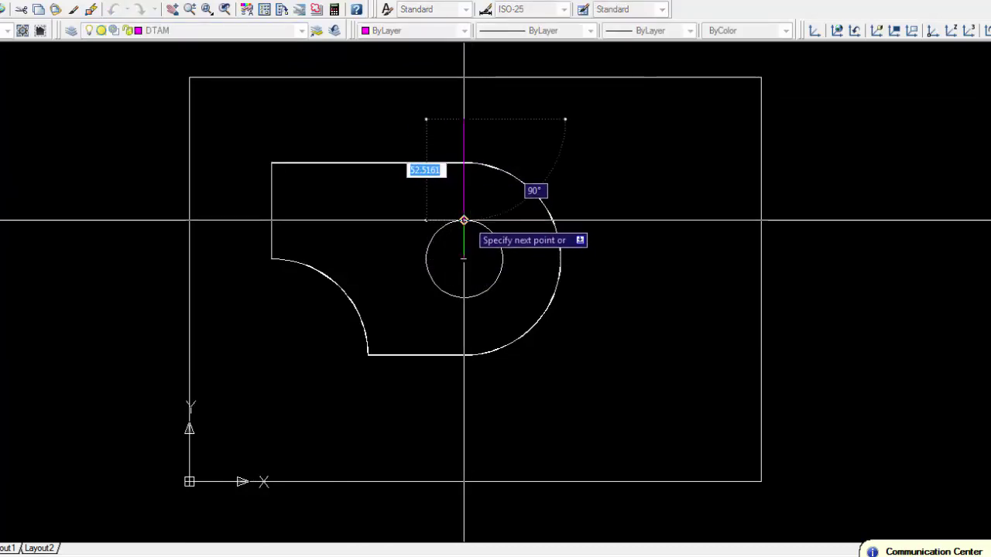
key(Return)
Draw two more centre lines from the hole's centre, one rightward past the outer arc and one downward past the lower edge
key(Return)
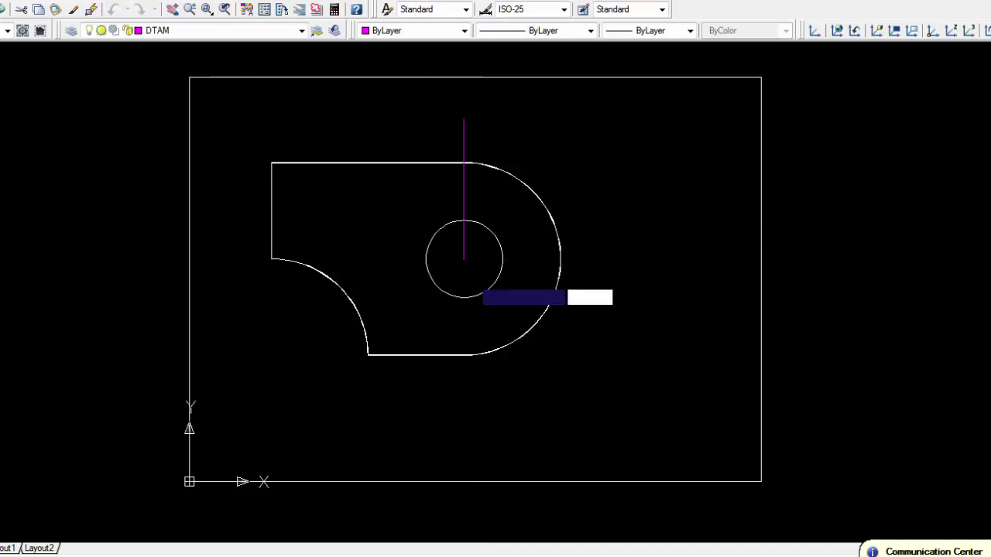
click(465, 259)
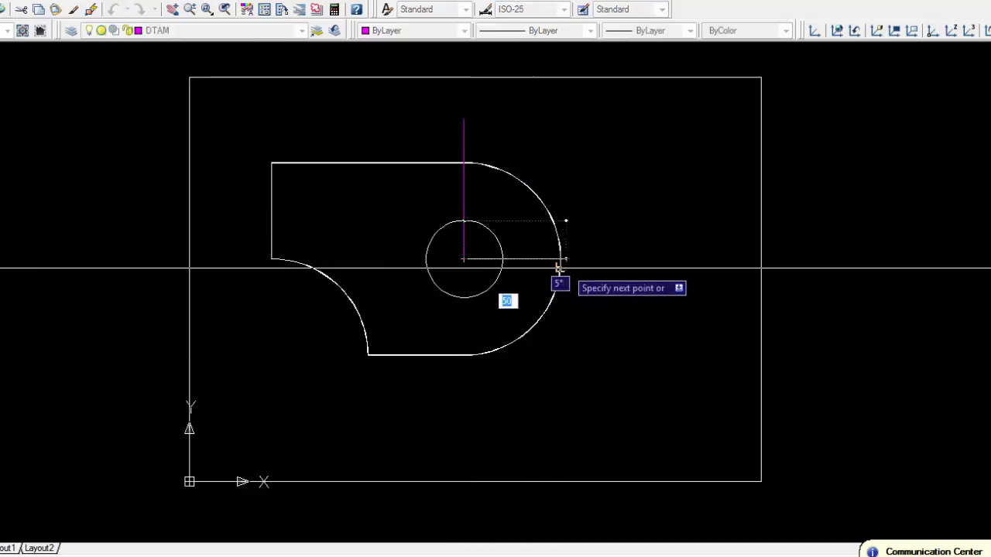
click(594, 259)
key(Return)
key(Return)
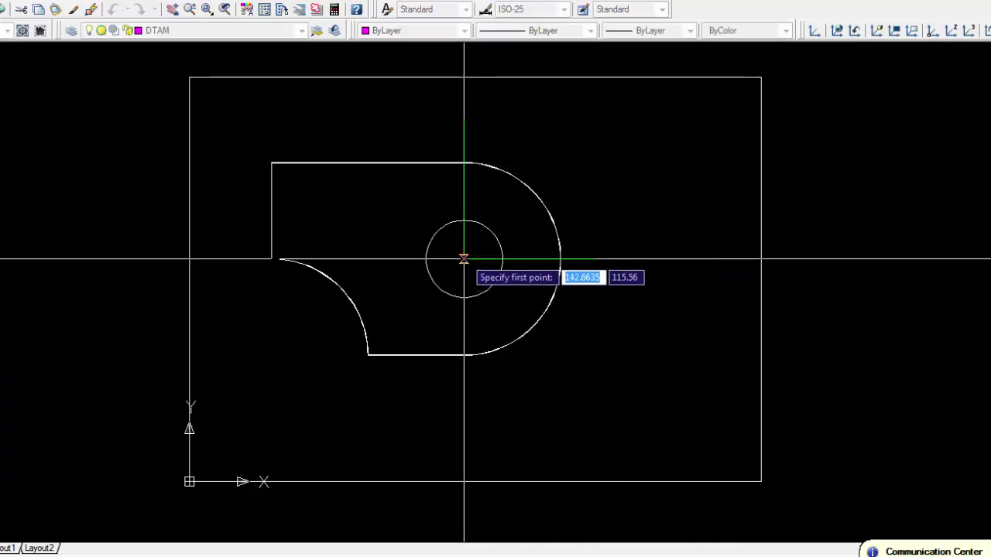
click(426, 258)
click(459, 393)
key(Return)
Try to draw a centre line from the hole's centre leftward to the concave arc
key(Return)
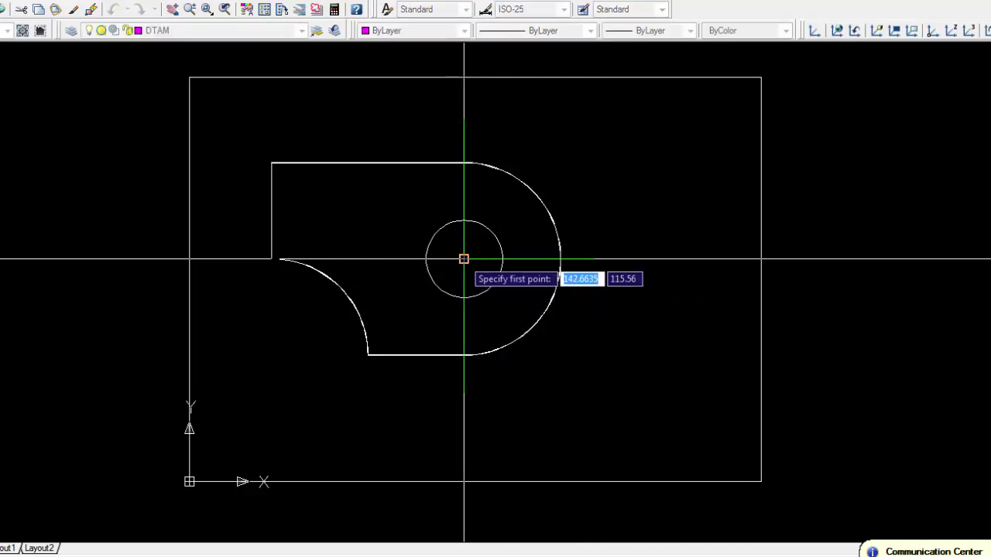
click(464, 259)
click(328, 258)
key(Return)
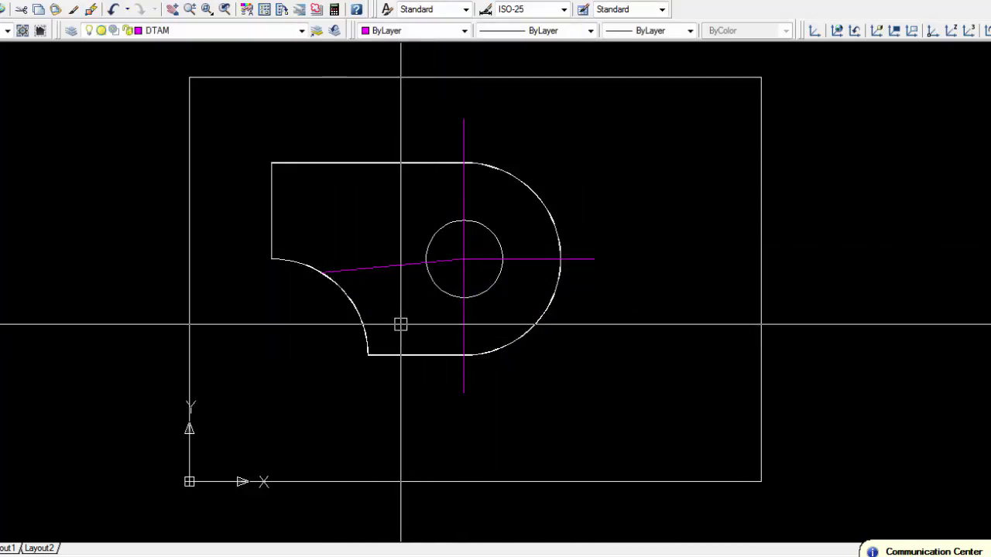
key(ctrl+z)
Draw a horizontal centre line about 55 mm long from the hole's centre to the left
text(l)
key(Return)
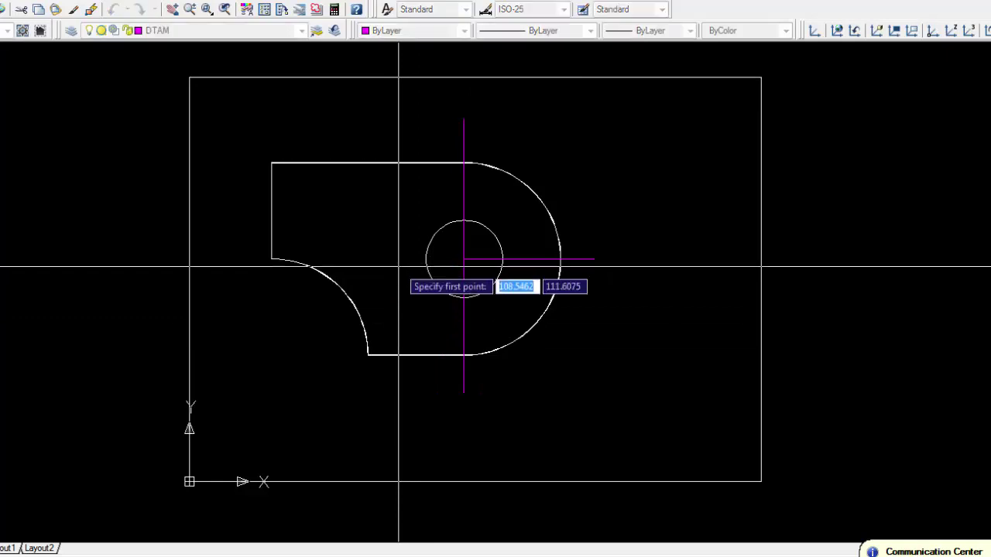
click(463, 258)
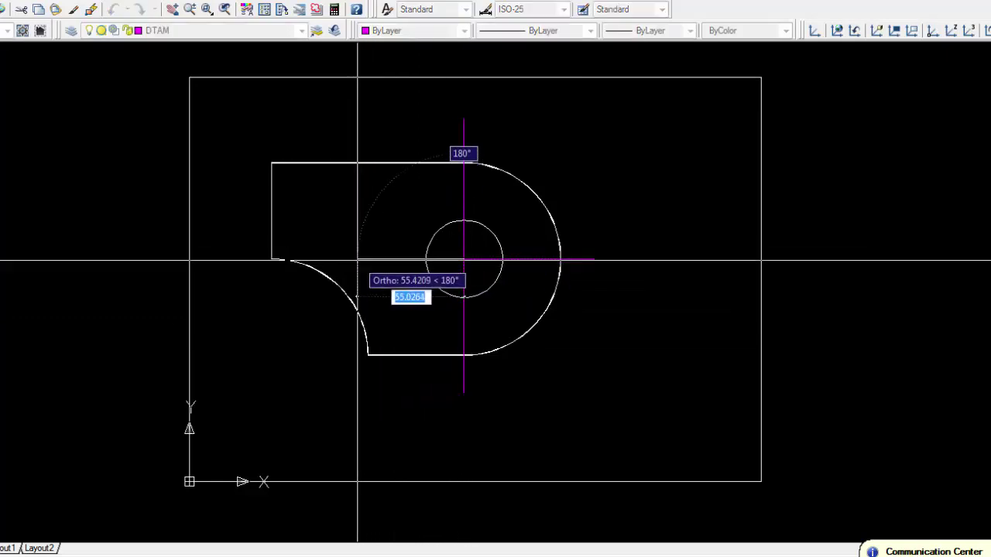
click(358, 258)
key(Return)
Set the global linetype scale factor to 10
text(lts)
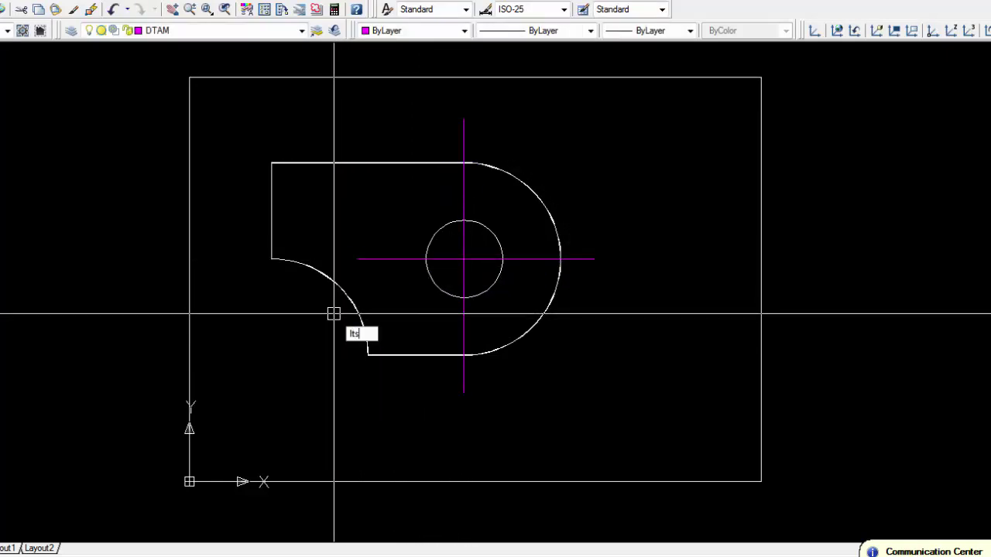
key(Return)
text(10)
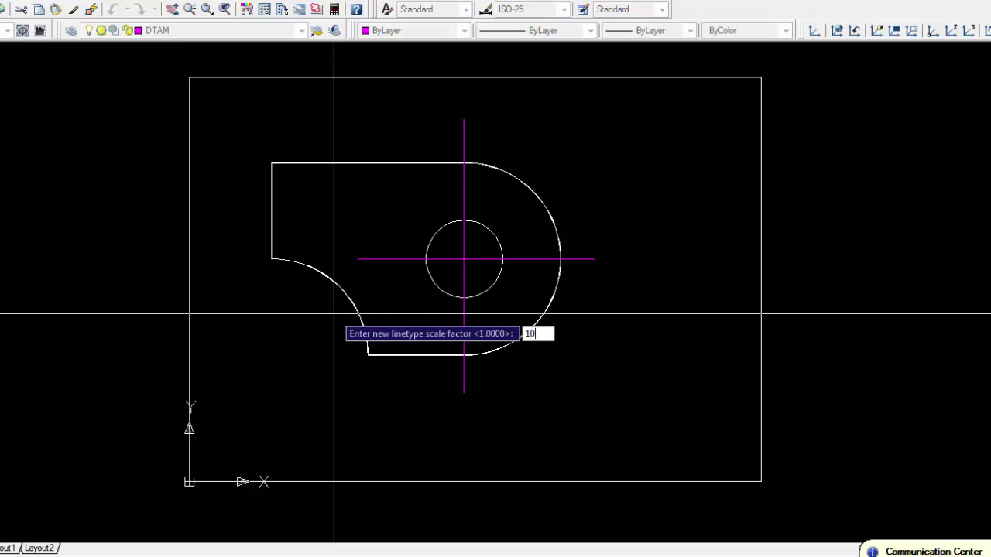
key(Return)
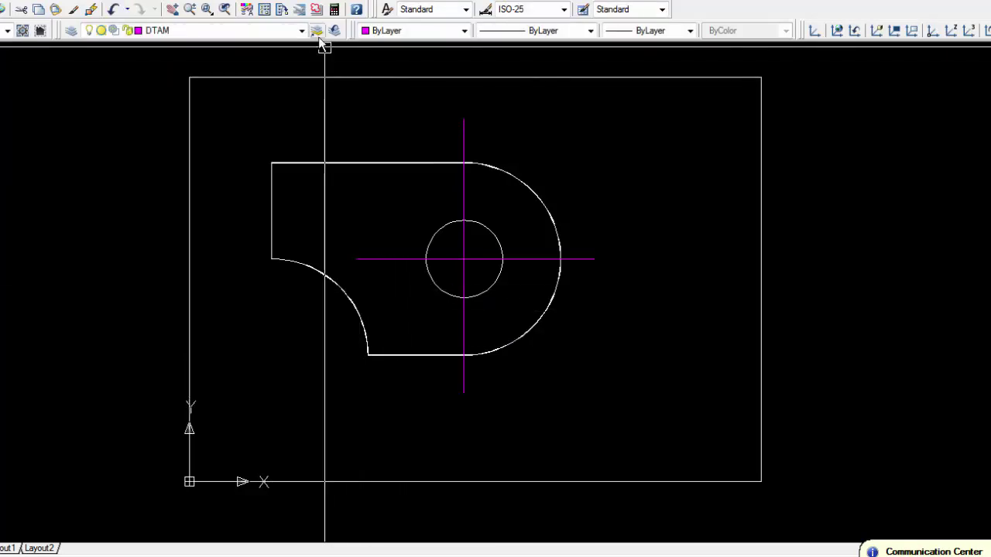
Load the DASHDOT linetype, assign it to the DTAM layer and accept the layer settings
text(la)
key(Return)
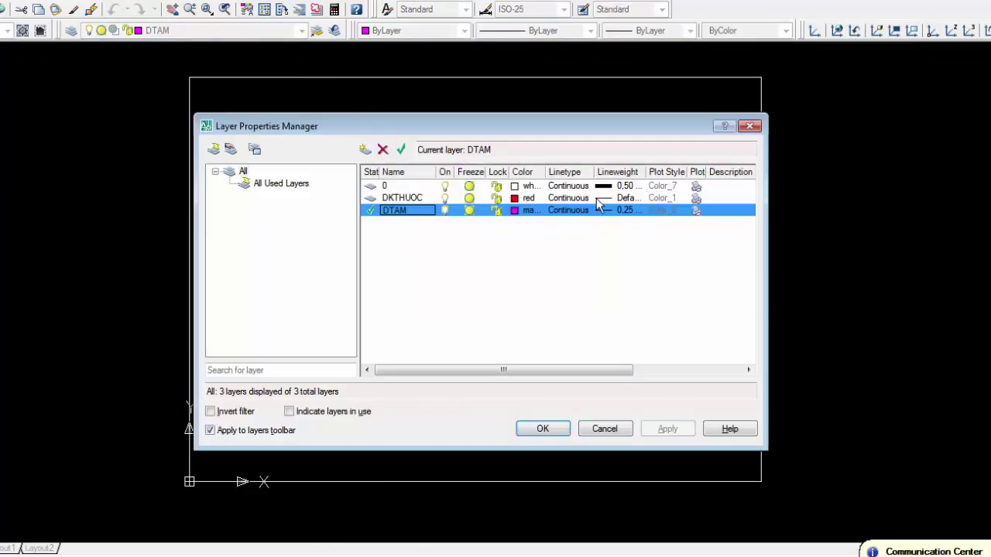
click(574, 216)
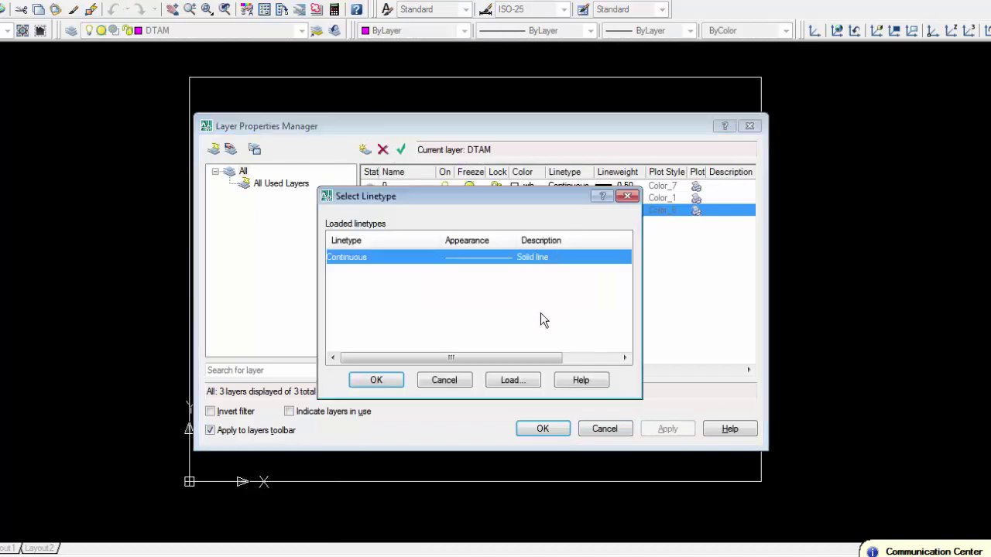
click(511, 394)
click(396, 328)
key(d)
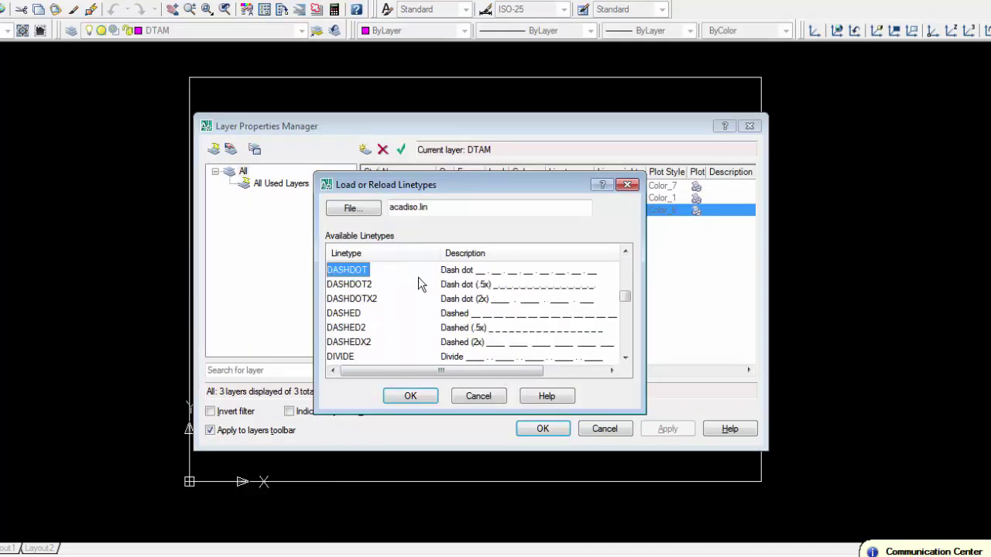
click(424, 394)
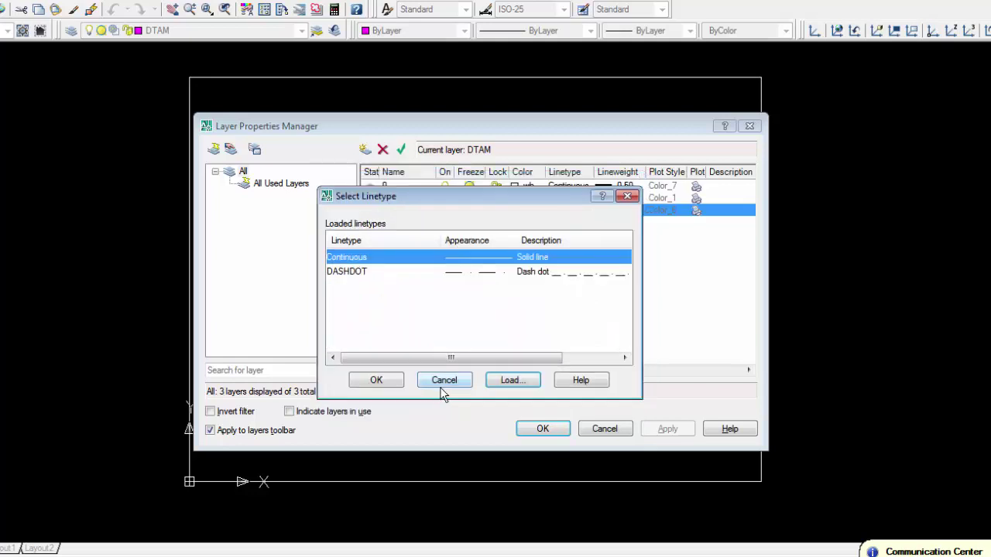
click(477, 272)
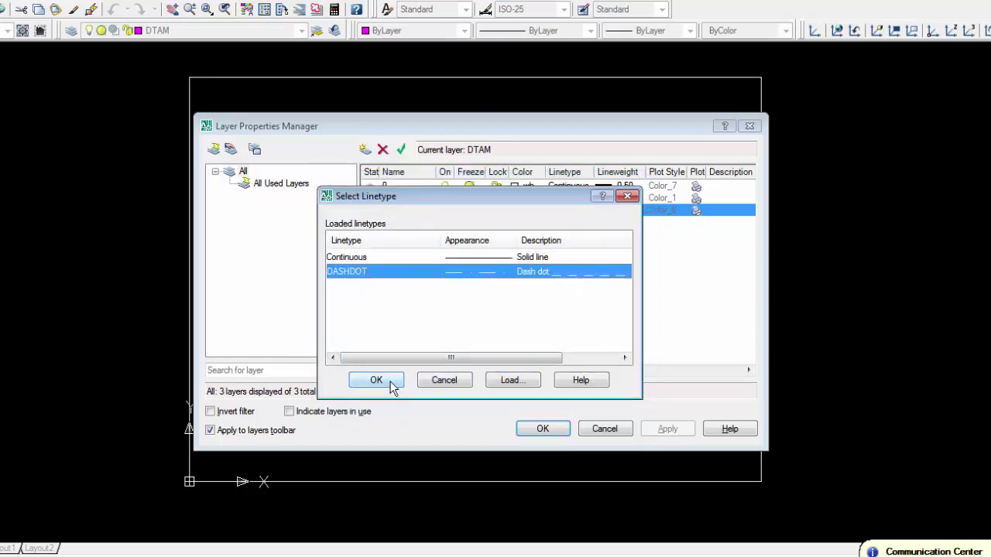
click(374, 381)
click(644, 430)
click(551, 427)
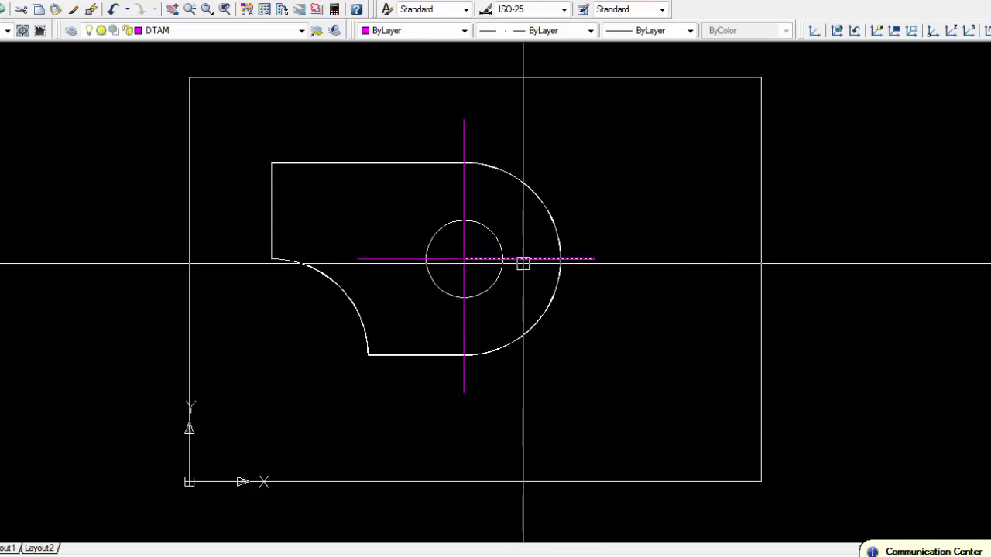
text(la)
key(Return)
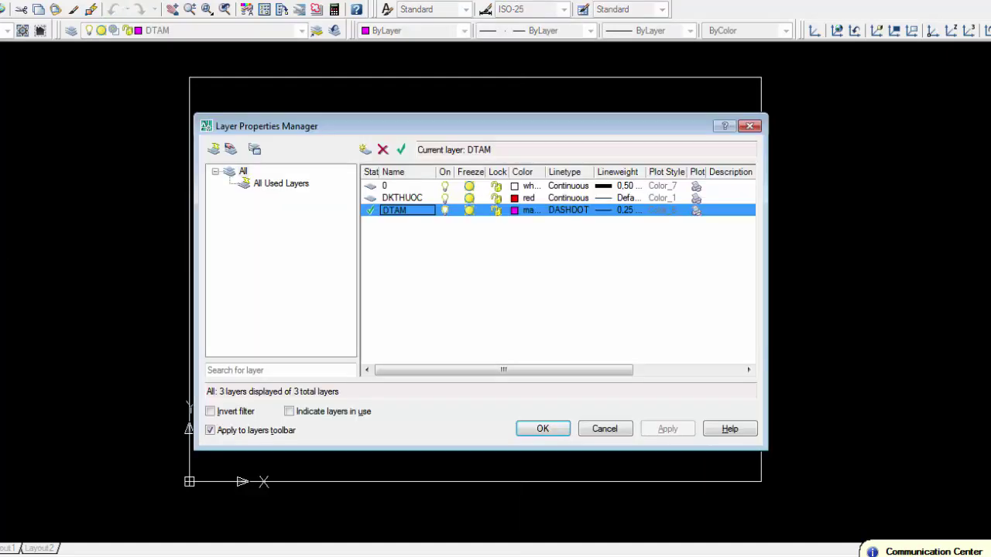
click(542, 429)
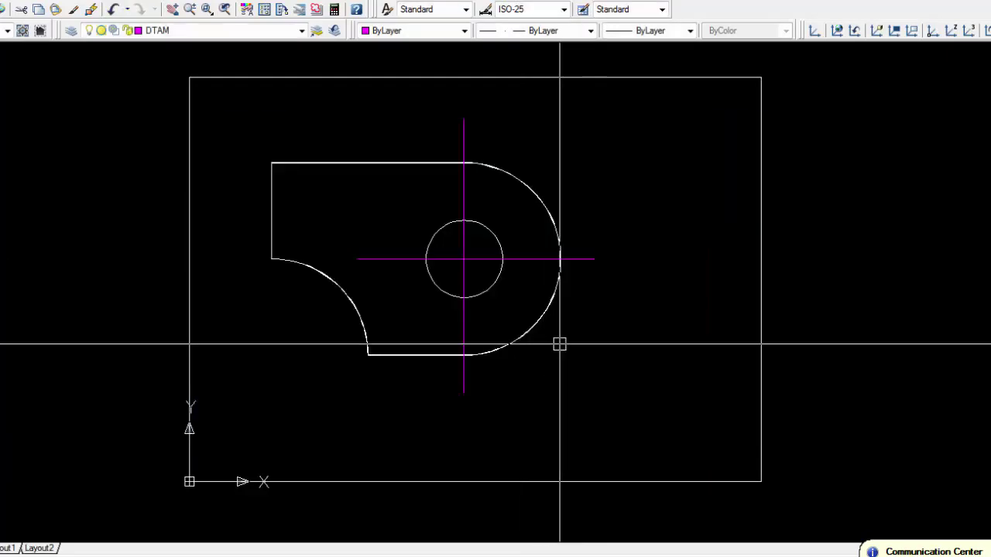
text(la)
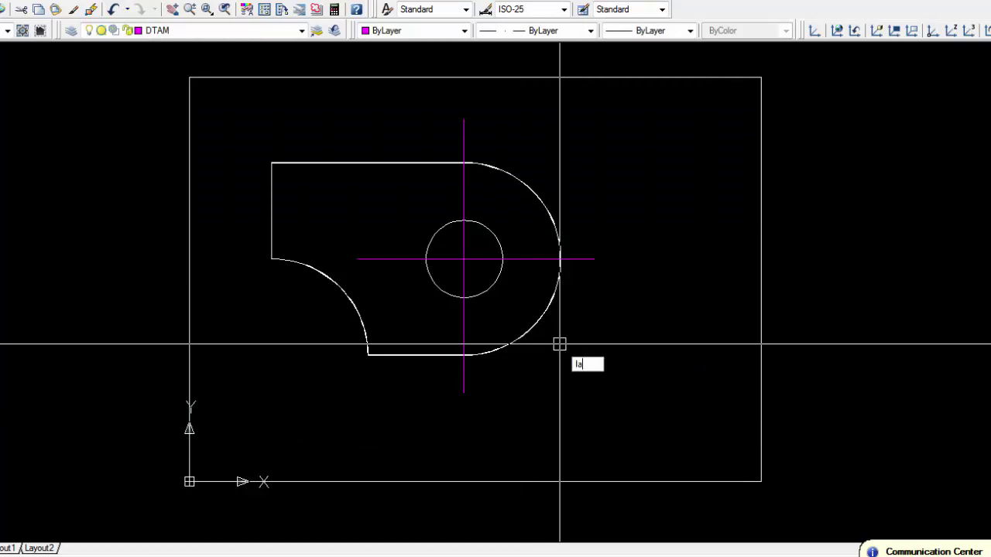
text(ta)
key(Return)
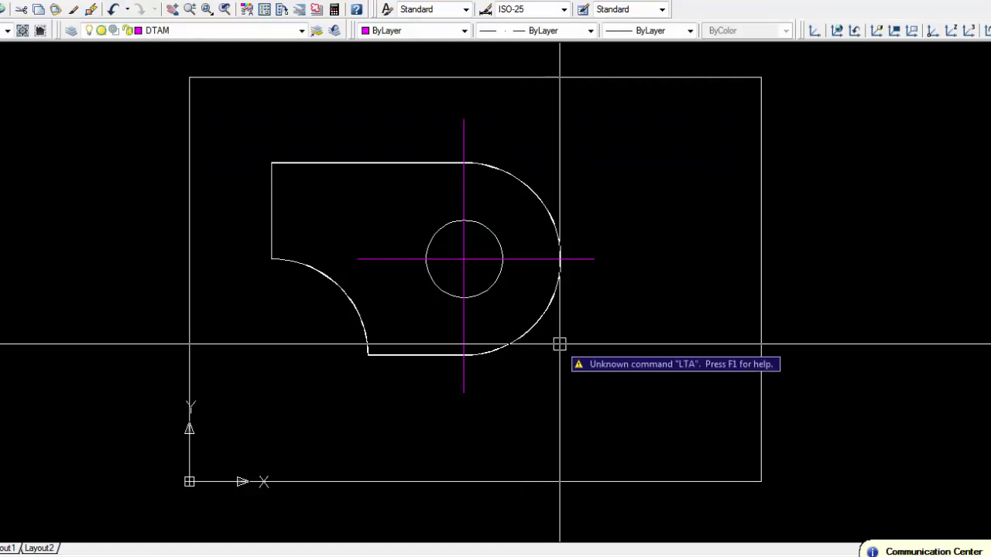
Set the global linetype scale factor to 1
text(lts)
key(Return)
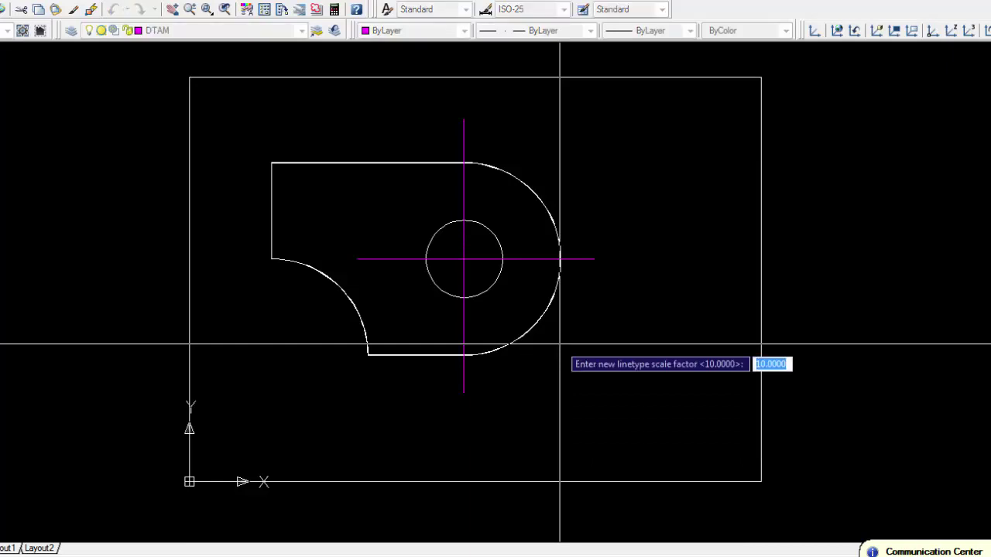
text(1)
key(Return)
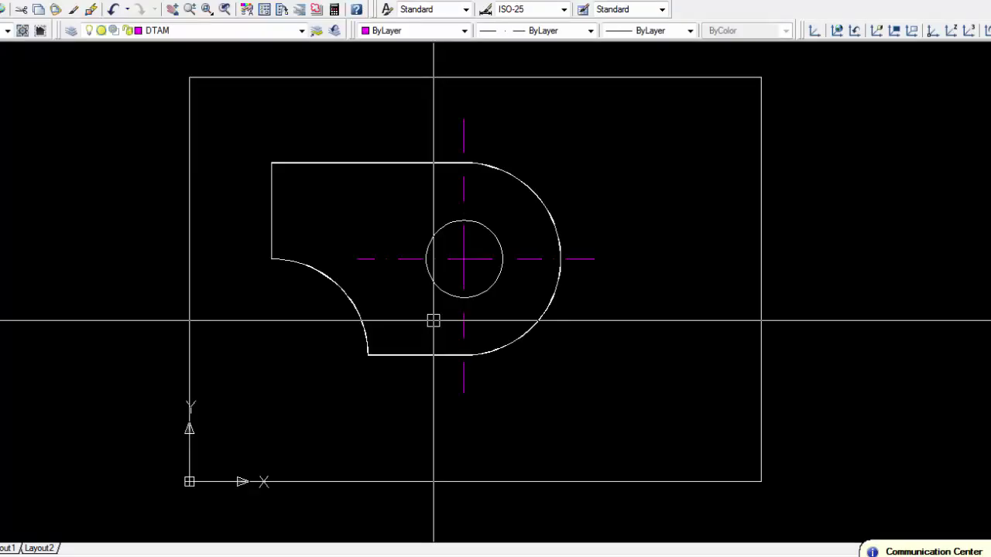
Start modifying the ISO-25 dimension style and set its text alignment to ISO standard
text(d)
key(Return)
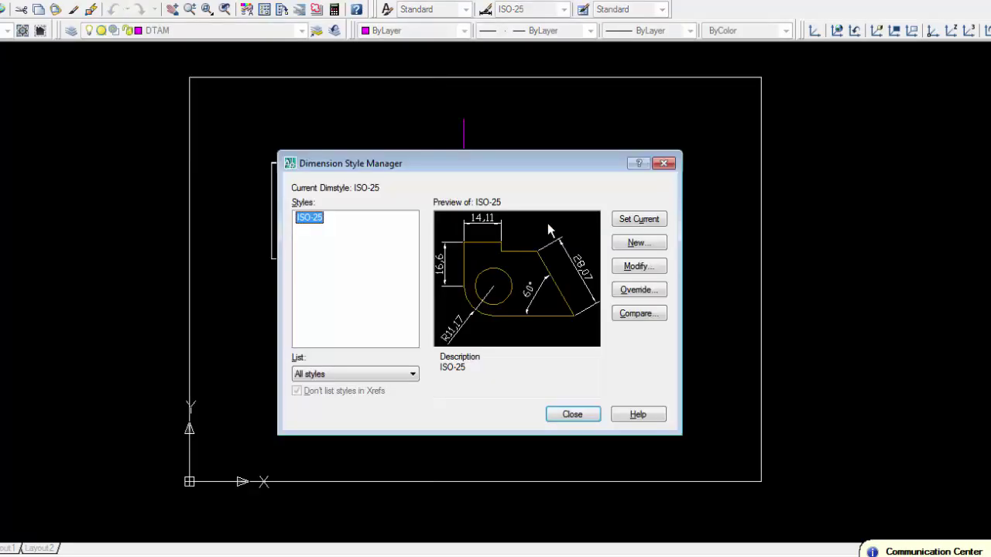
click(640, 265)
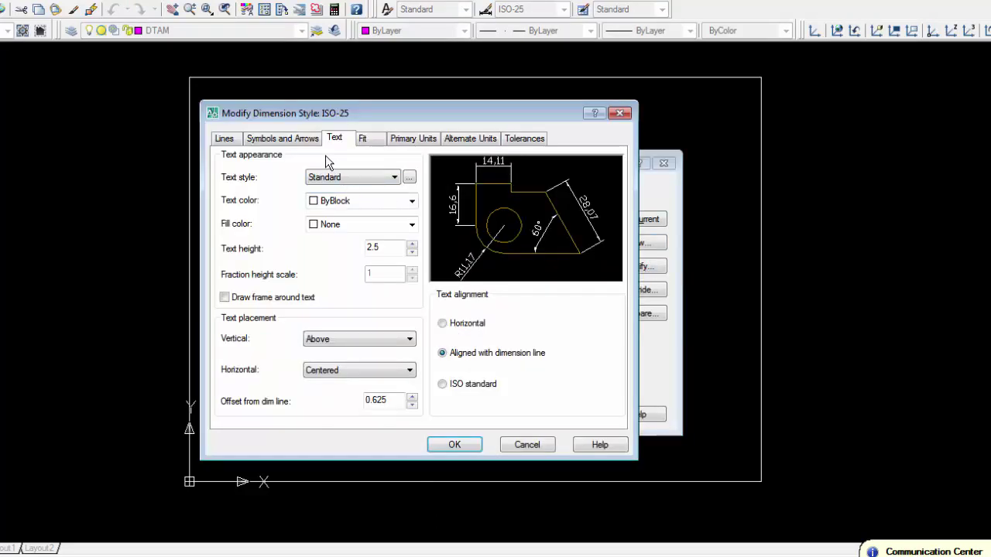
click(465, 387)
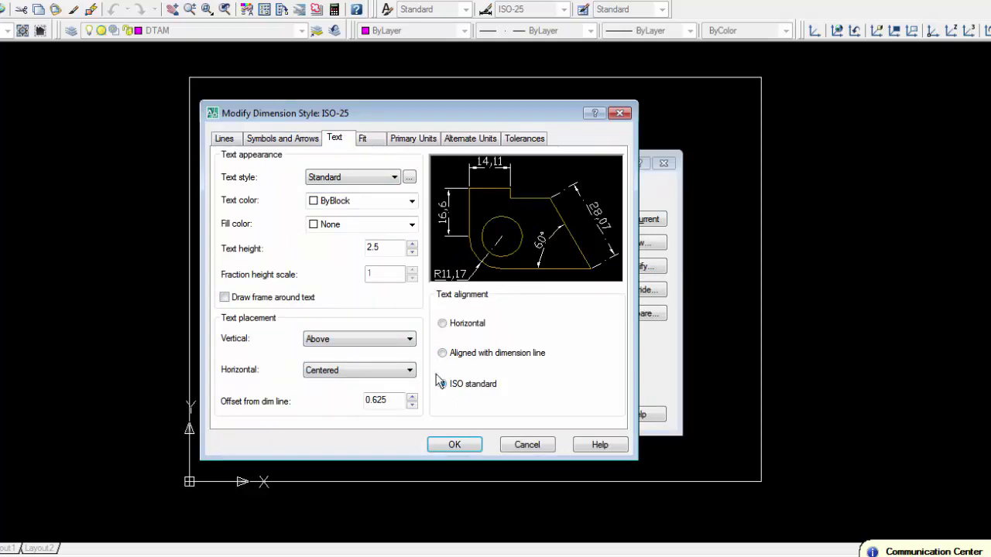
click(465, 357)
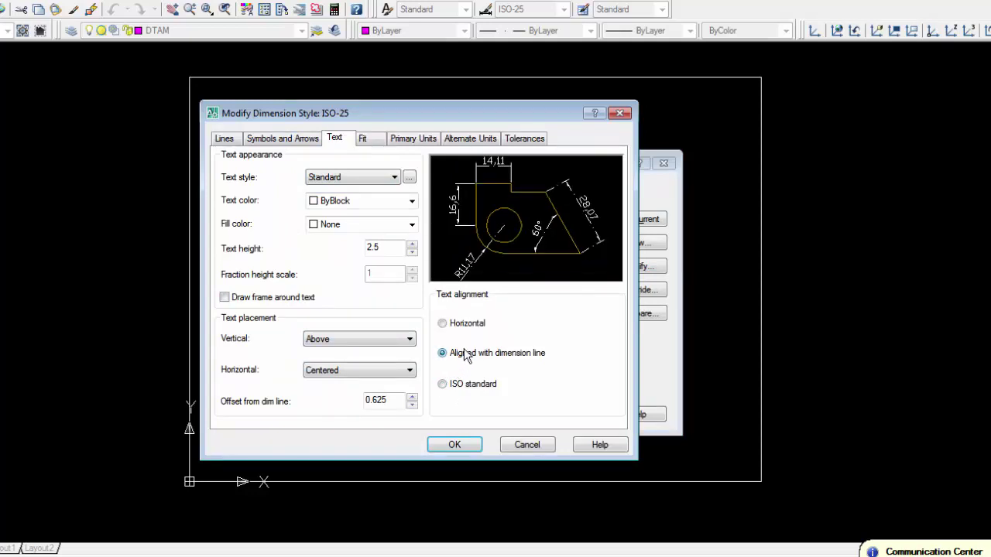
click(458, 385)
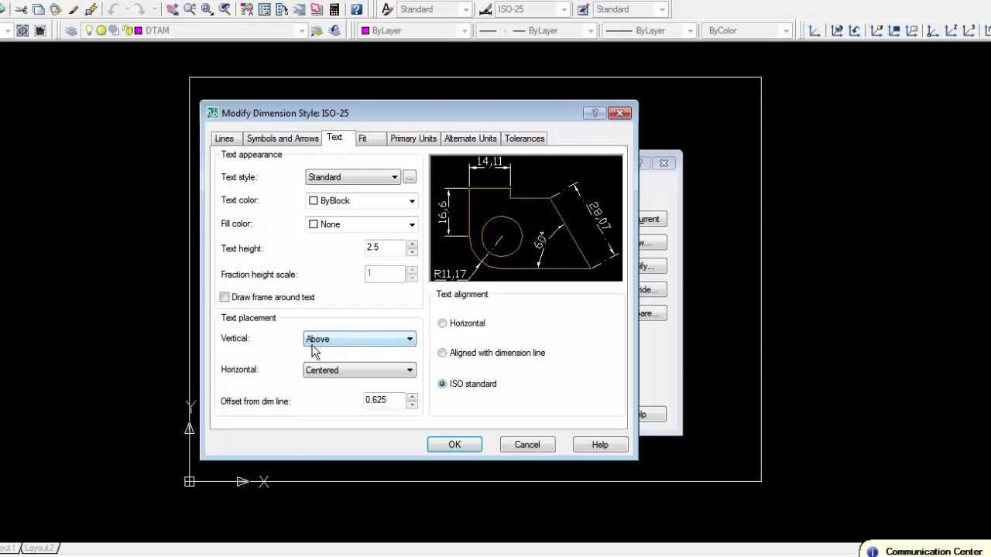
Set the ISO-25 style's linear dimension precision to 0, without decimals
click(363, 140)
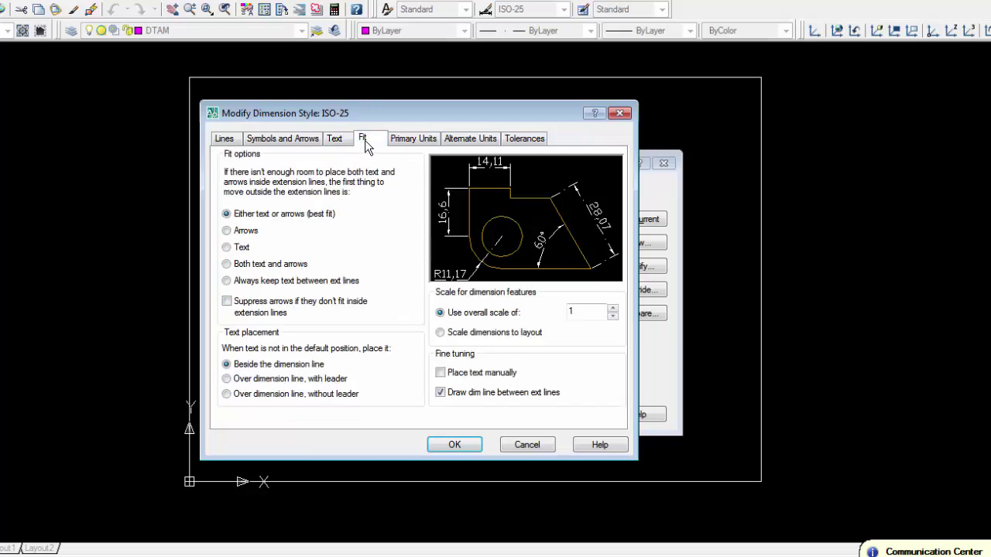
click(401, 143)
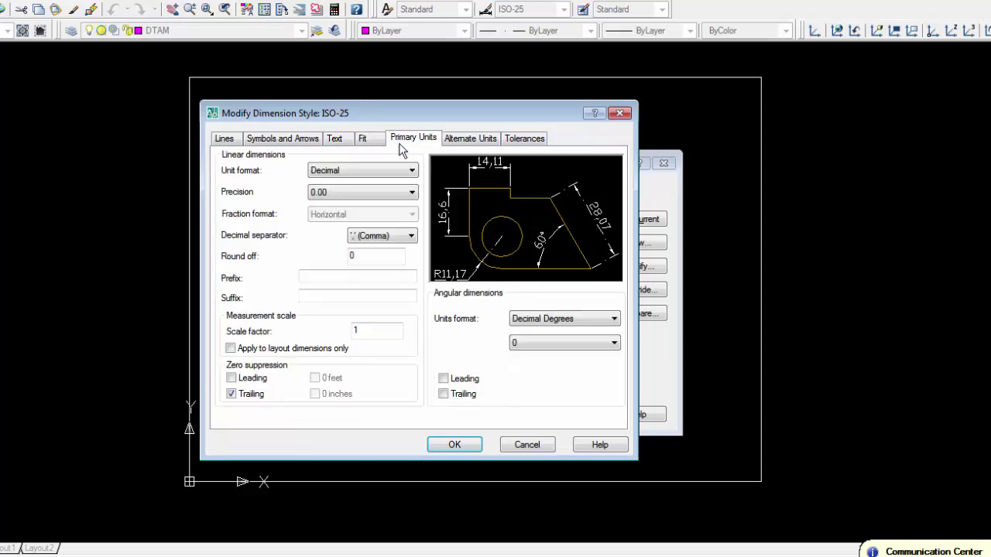
click(341, 192)
click(327, 206)
Set the ISO-25 style's text height and arrow size to 4 and accept the changes
click(332, 141)
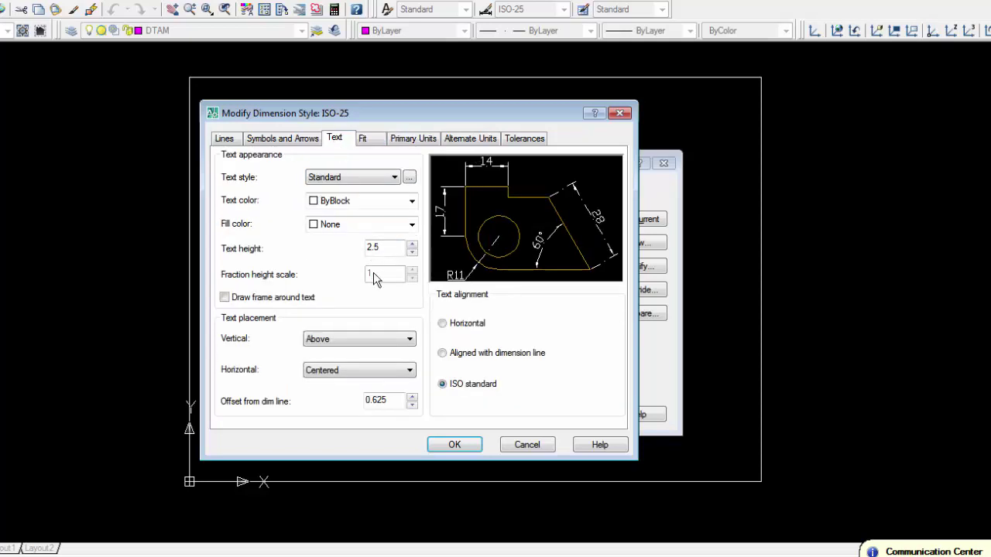
text(4)
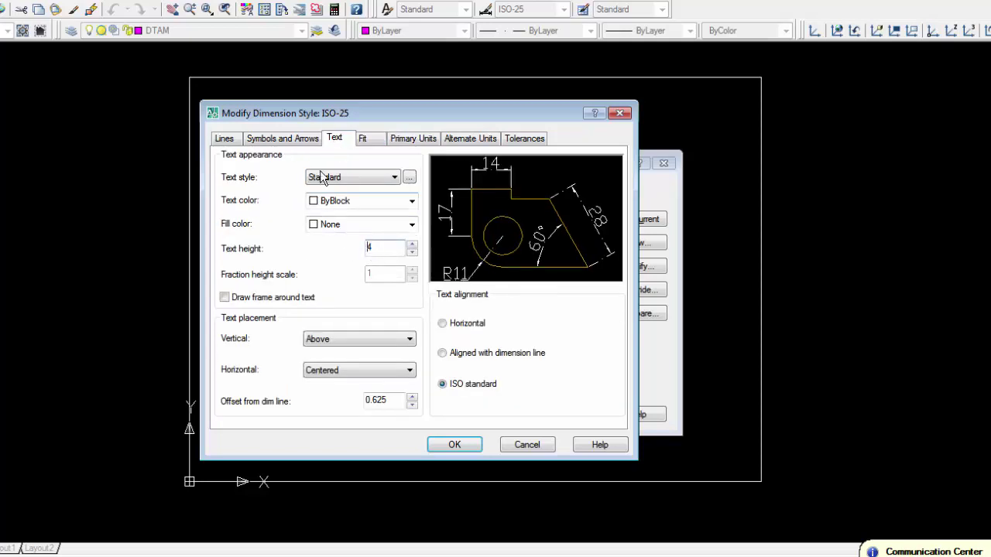
click(292, 140)
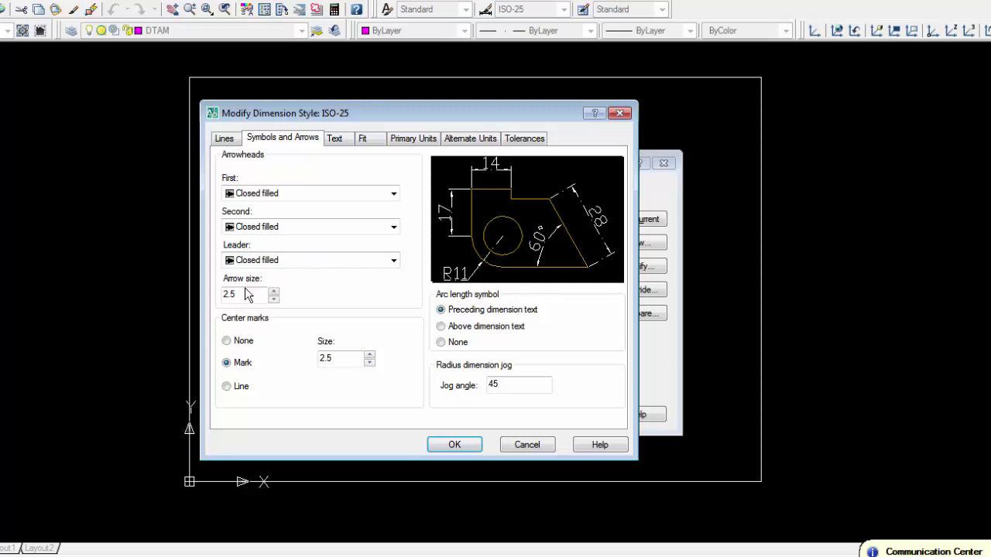
text(4)
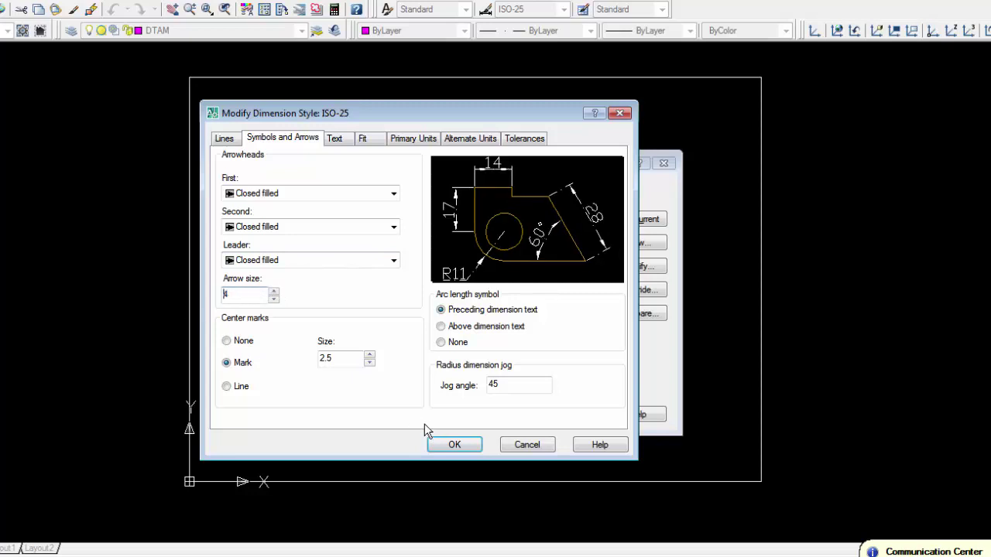
click(453, 444)
click(569, 415)
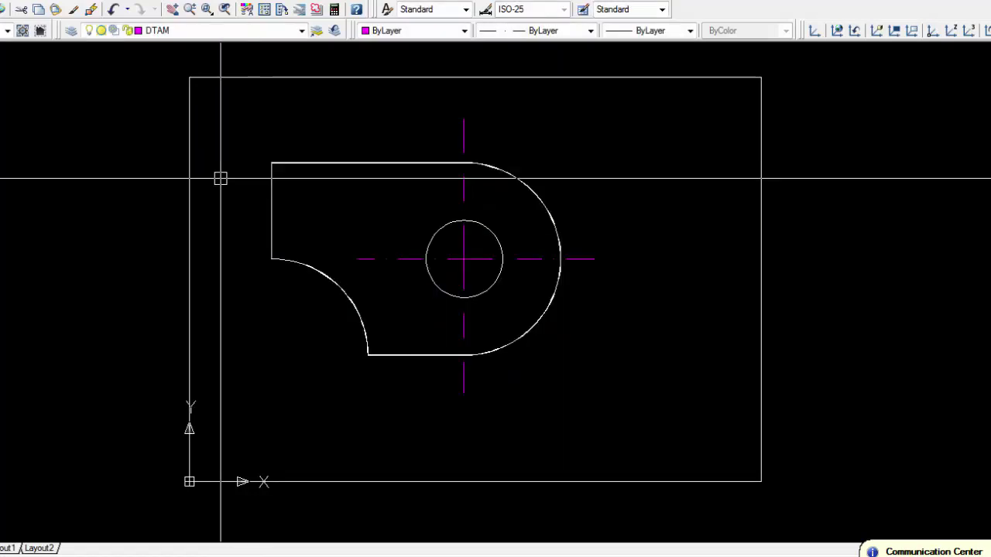
Display the Dimension toolbar and add a radius dimension to the concave arc, with its text on the arc's centre side
right_click(281, 19)
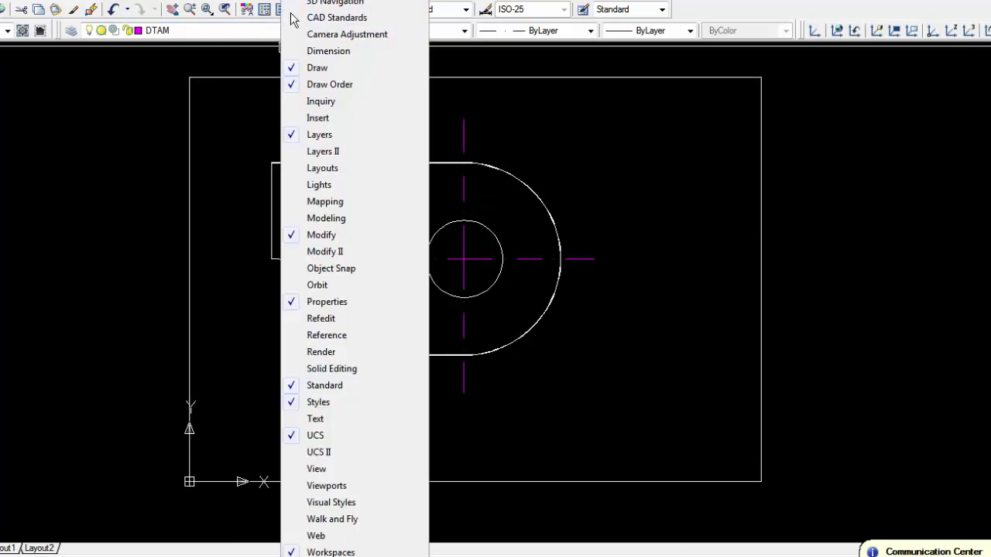
click(317, 51)
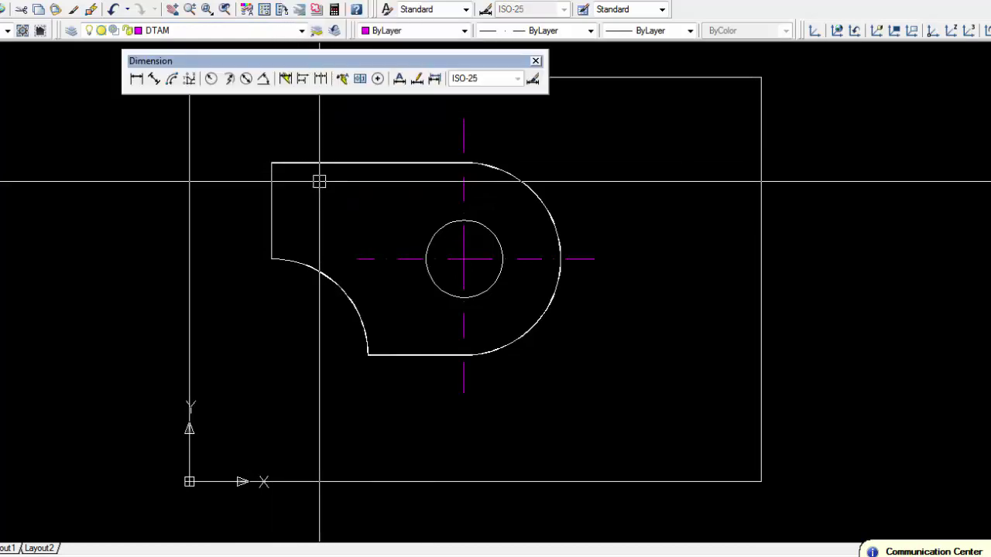
key(alt+Tab)
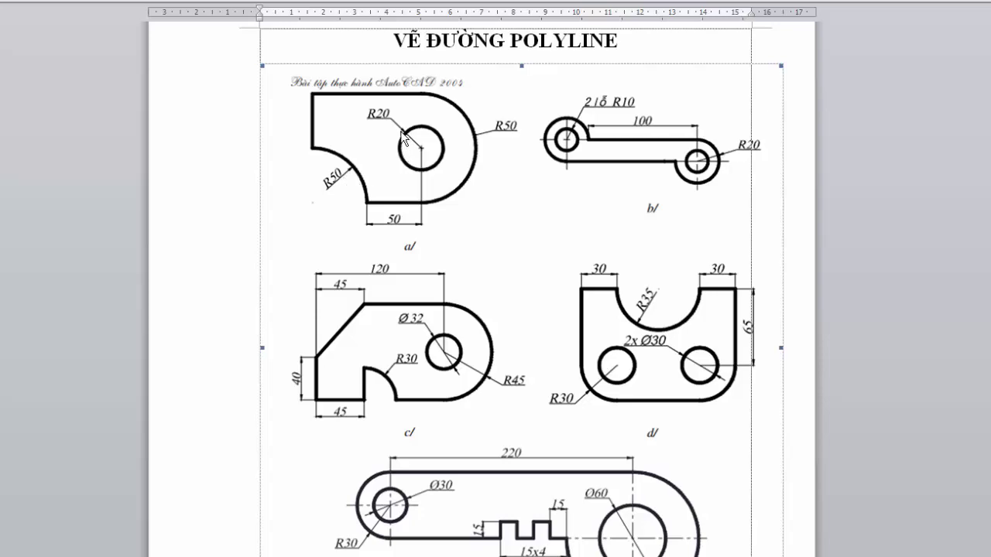
key(alt+Tab)
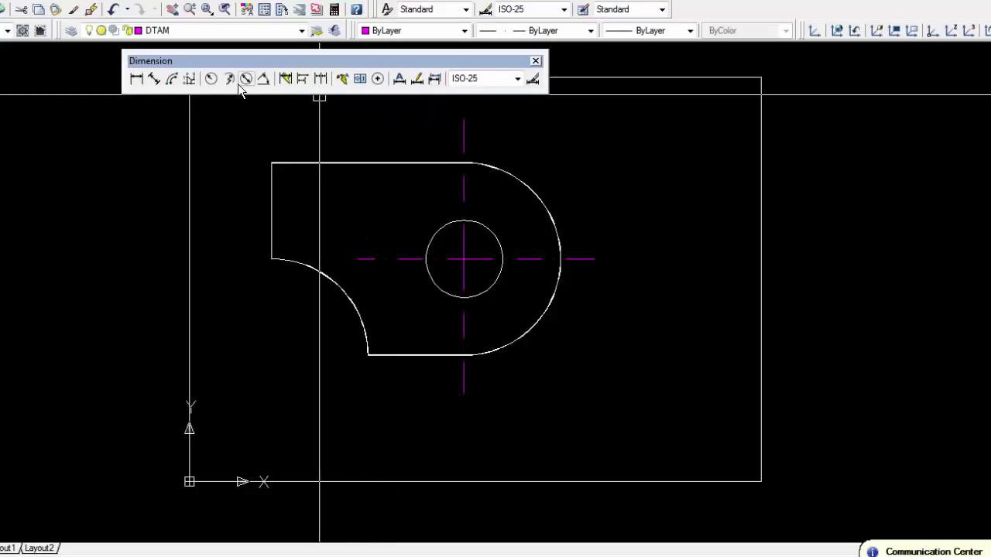
click(213, 80)
click(332, 271)
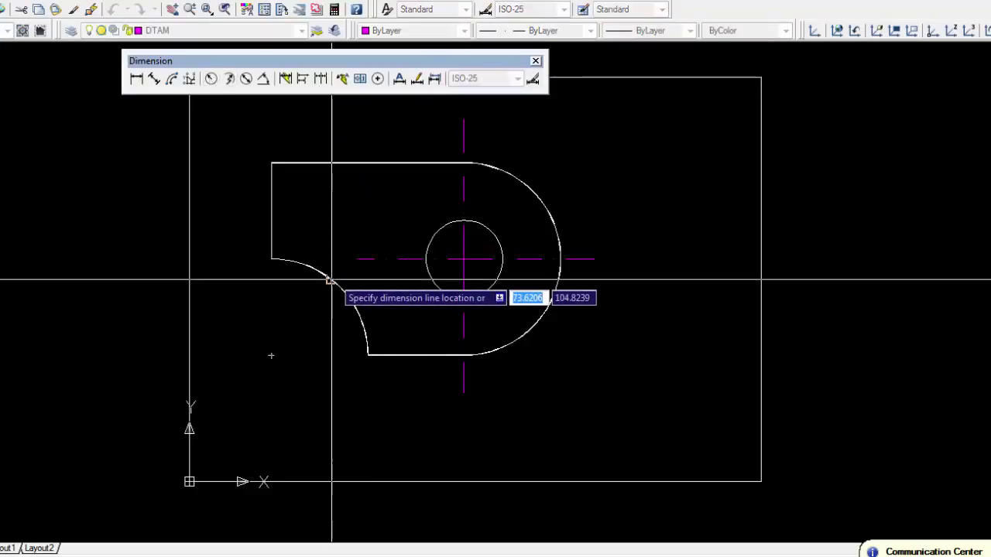
click(285, 334)
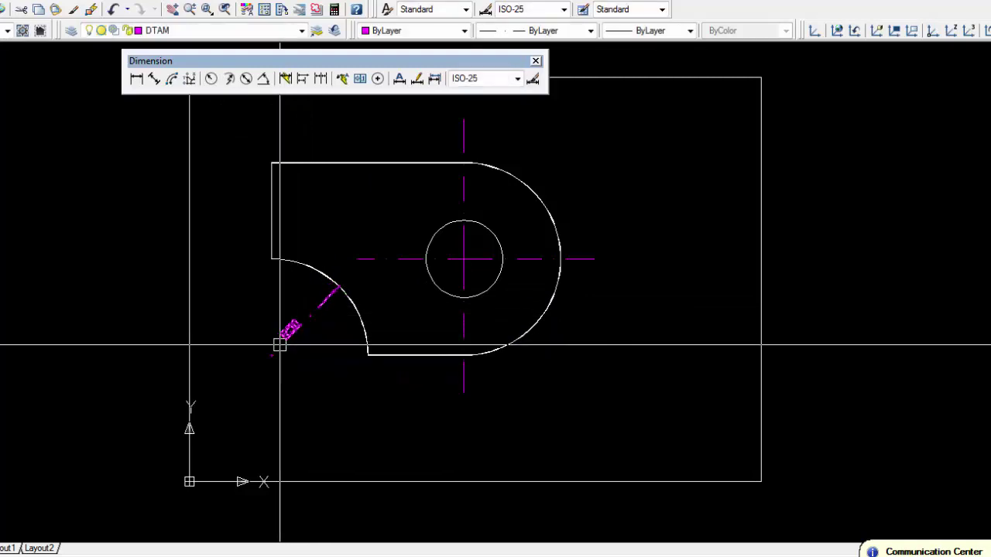
Move the concave arc's radius dimension to the DKTHUOC layer and make DKTHUOC the current layer
click(303, 325)
click(230, 30)
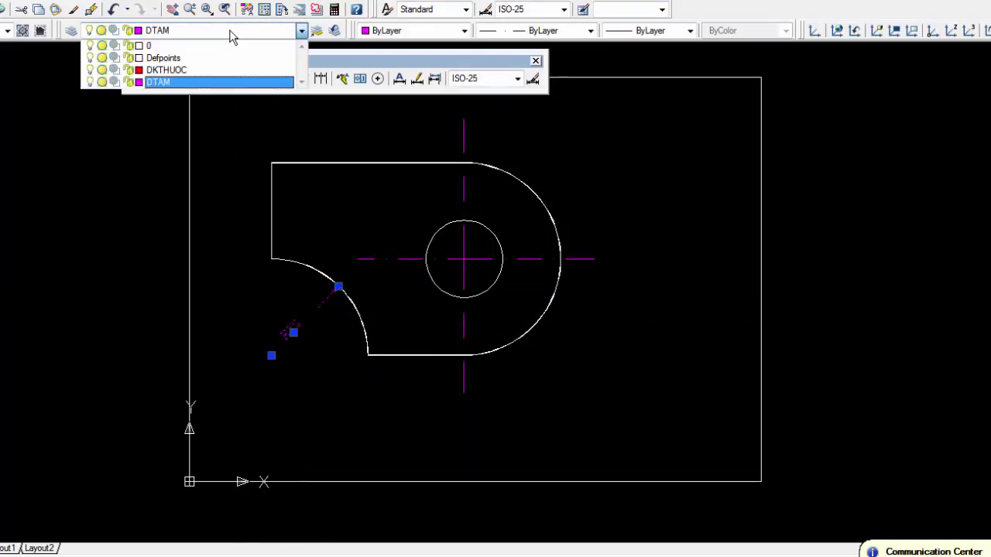
click(208, 70)
key(Escape)
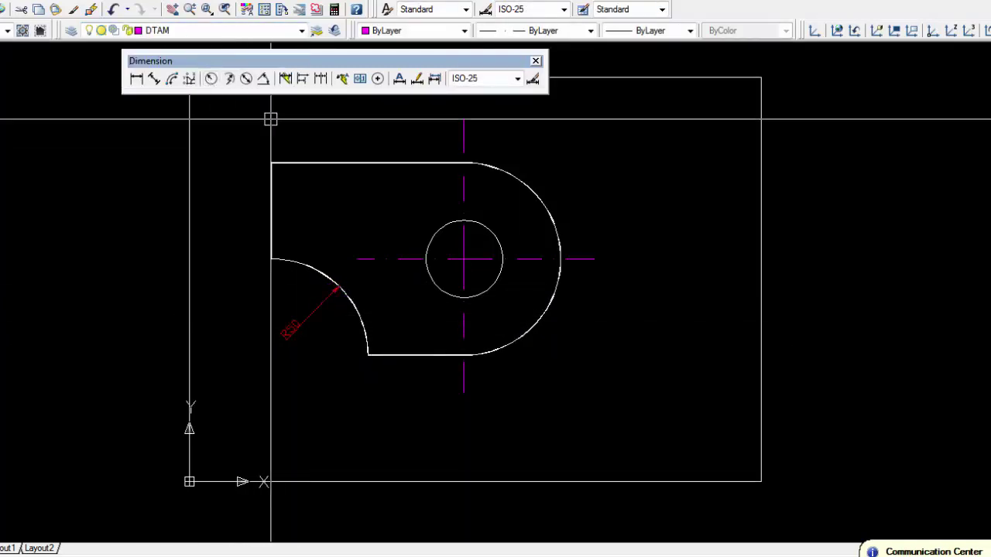
click(229, 31)
click(207, 71)
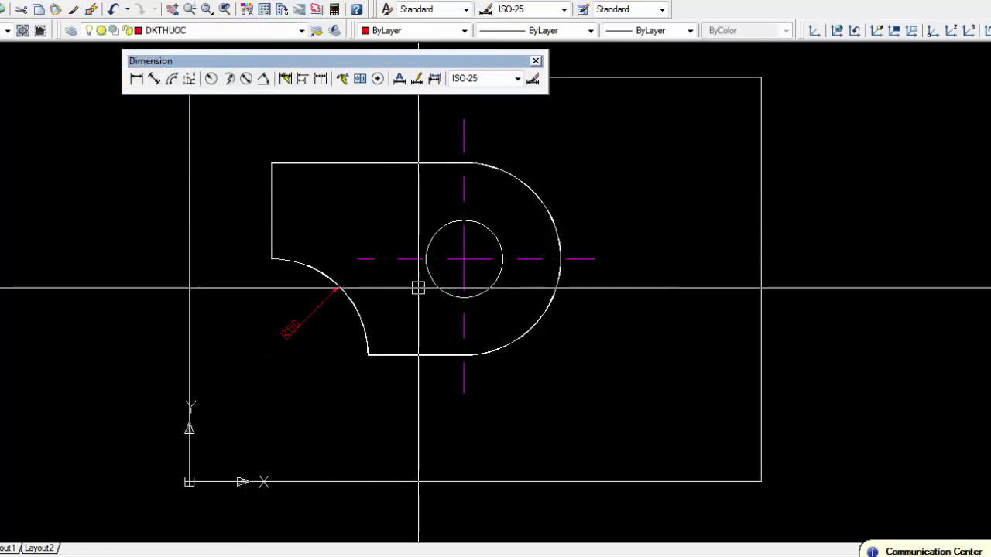
Add a radius dimension to the hole, with its text outside the circle to the upper left, following the exercise drawing
key(alt+Tab)
key(alt+Tab)
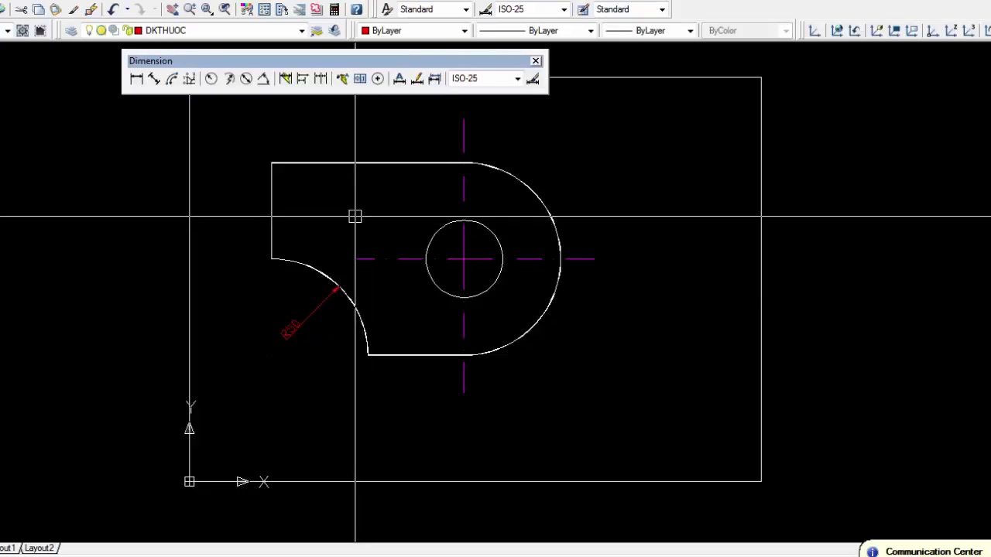
click(211, 78)
key(alt+Tab)
key(alt+Tab)
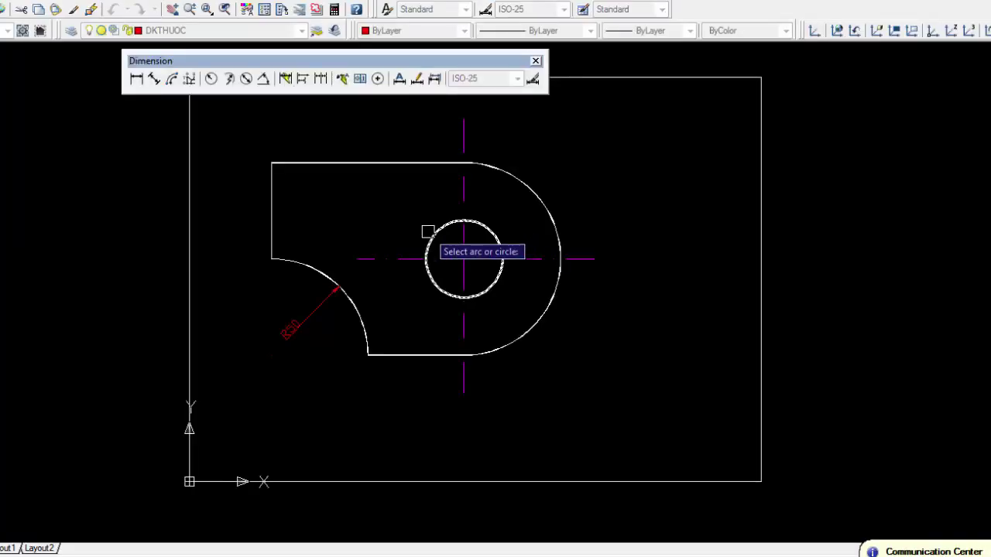
click(428, 231)
click(380, 217)
Add a radius dimension to the large outer arc, with its text outside the part to the upper right
key(alt+Tab)
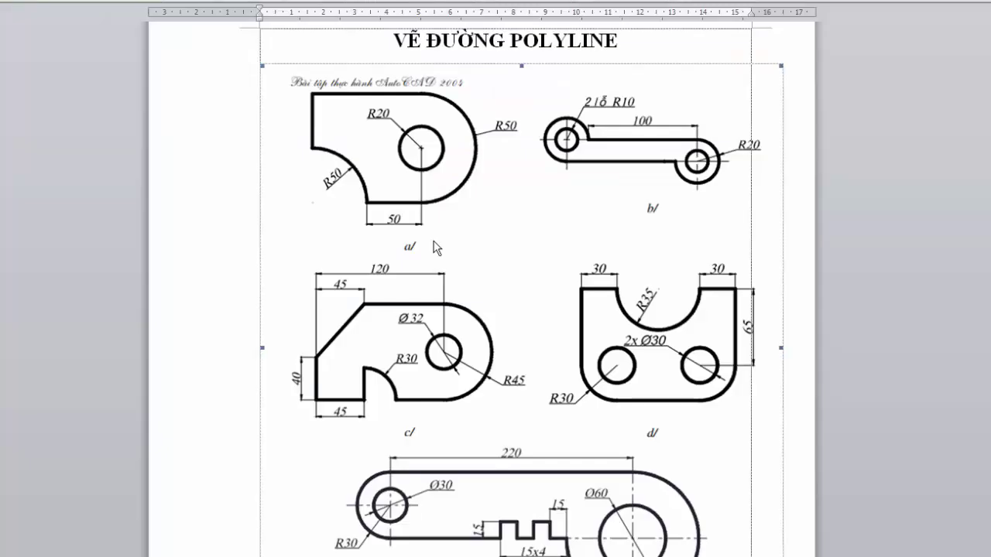
key(alt+Tab)
key(Return)
click(551, 220)
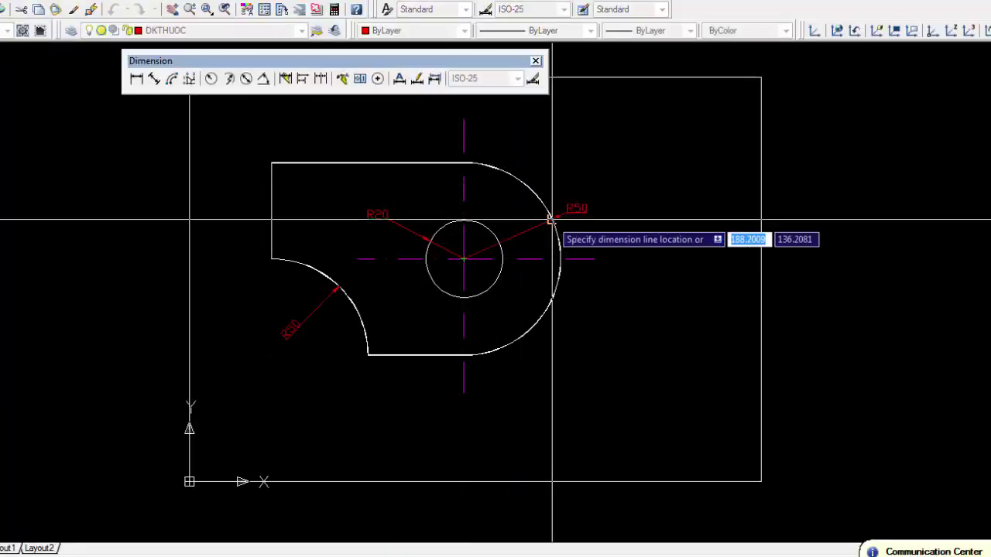
click(587, 187)
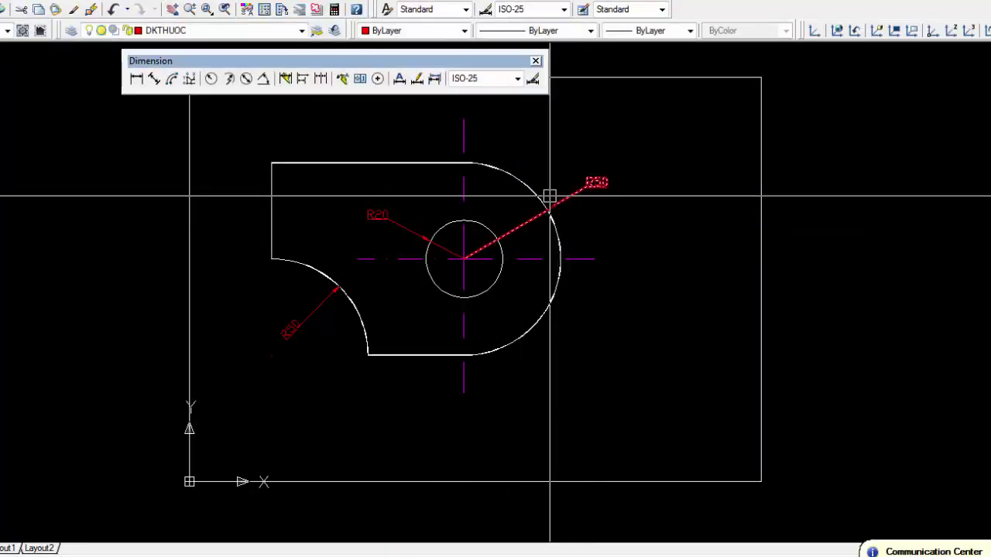
key(Return)
key(alt+Tab)
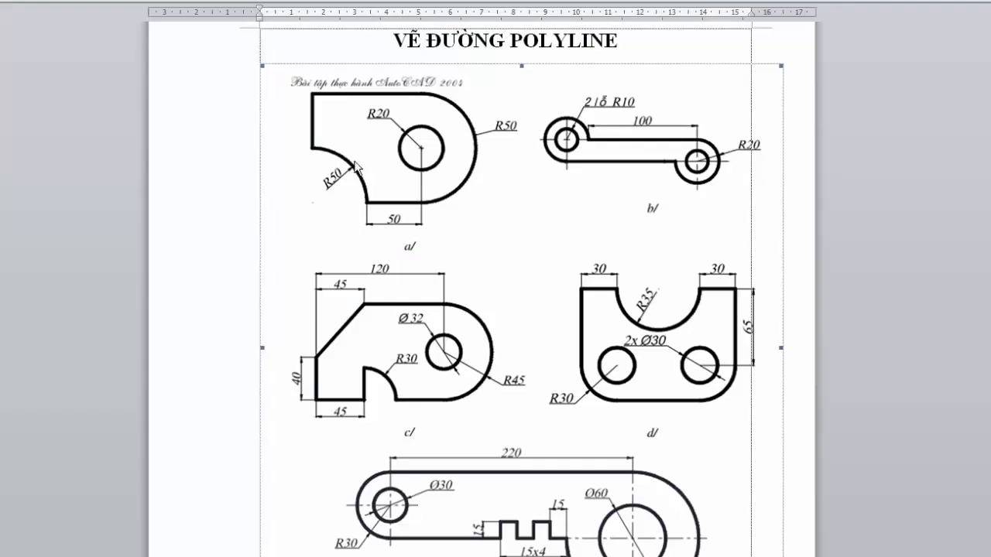
key(alt+Tab)
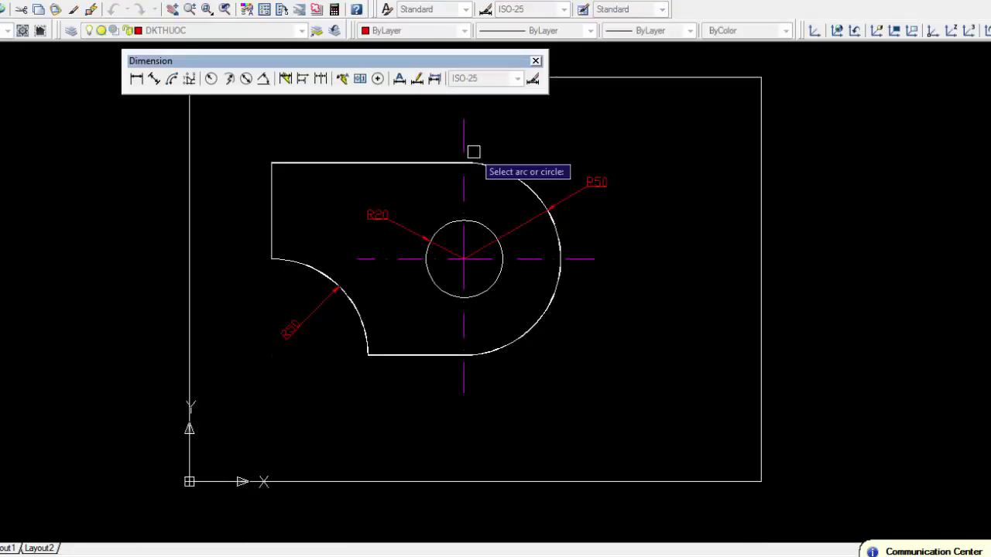
key(Escape)
Create a dimension style named Copy of ISO-25, based on ISO-25, with drawing the dimension line between extension lines turned off
text(d)
key(Return)
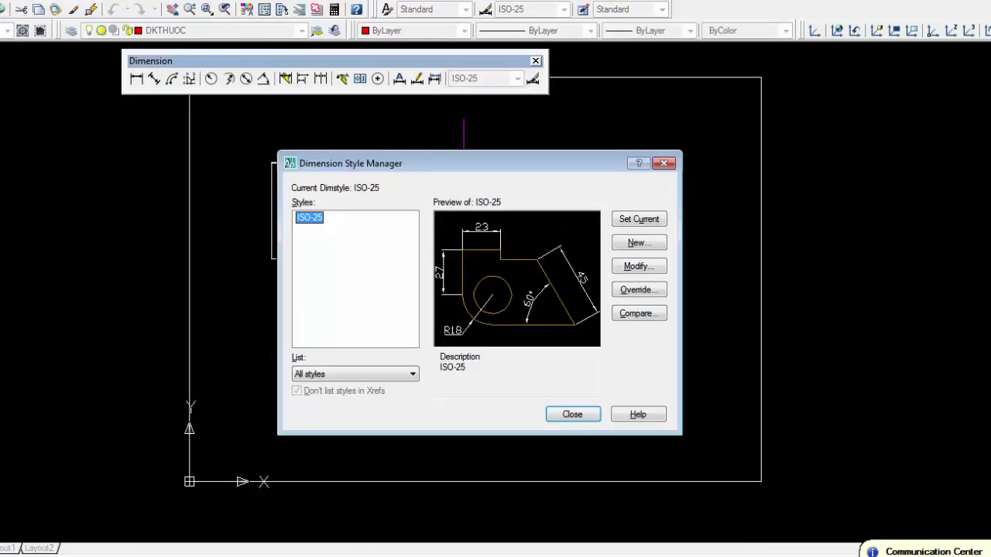
click(641, 245)
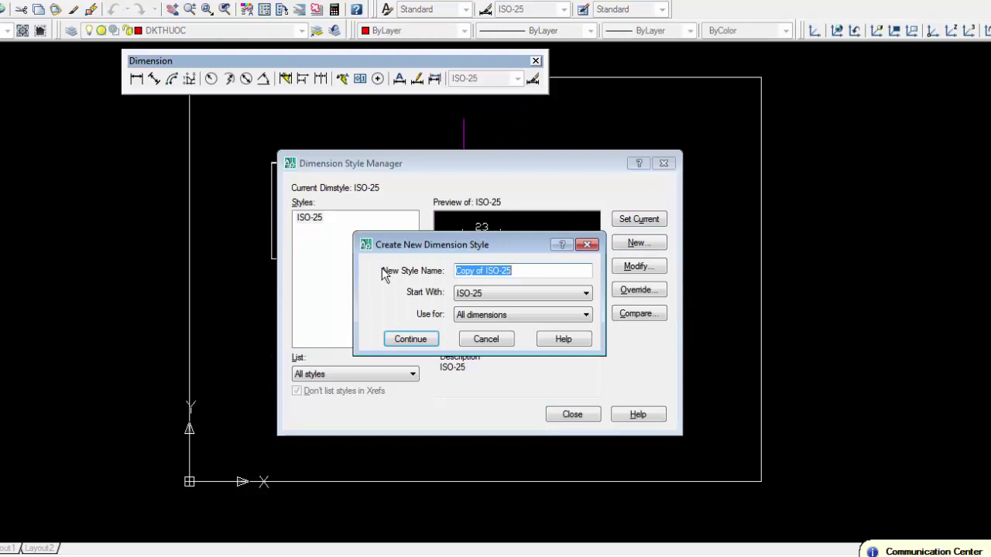
click(417, 337)
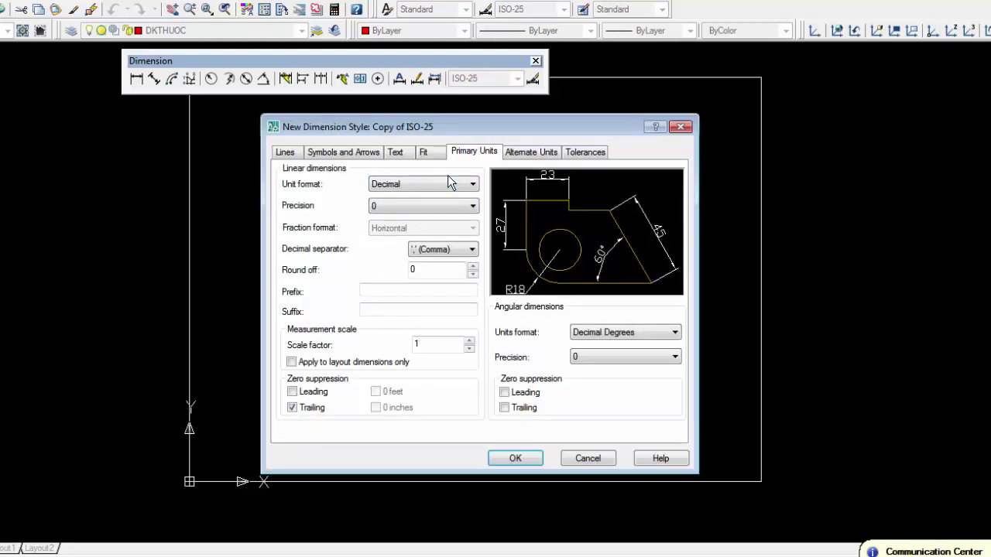
click(424, 152)
click(500, 406)
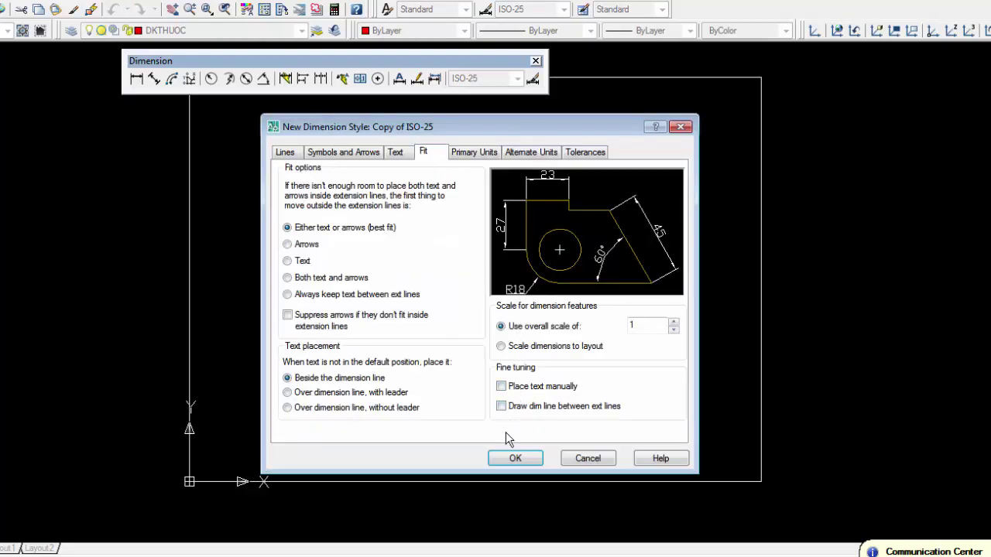
click(515, 458)
click(571, 415)
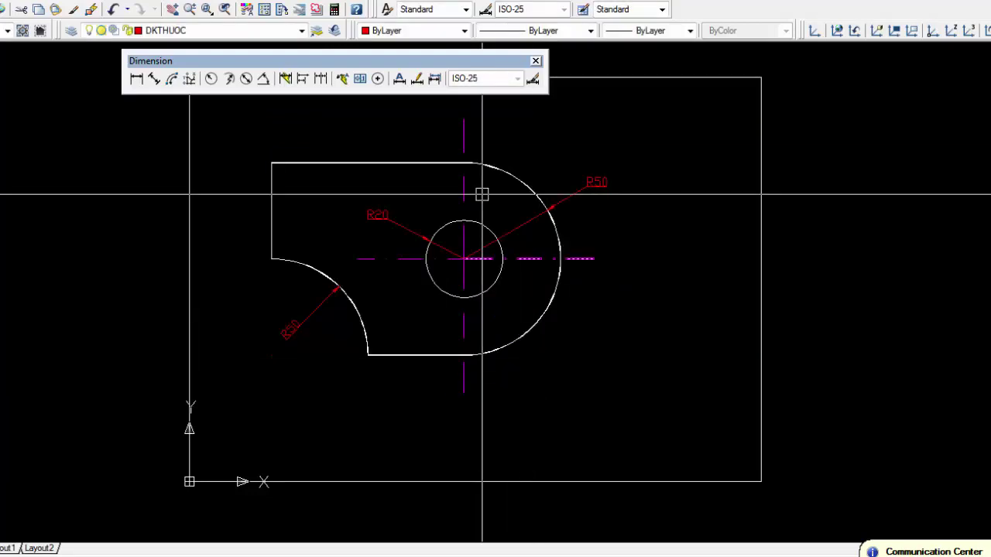
Delete the large outer arc's radius dimension and make Copy of ISO-25 the current dimension style
click(584, 181)
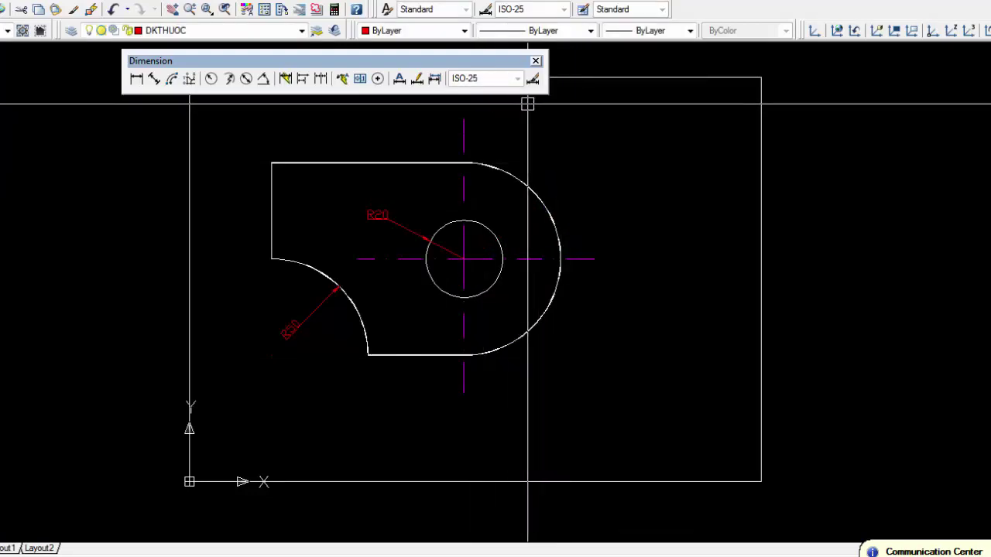
click(517, 78)
click(480, 91)
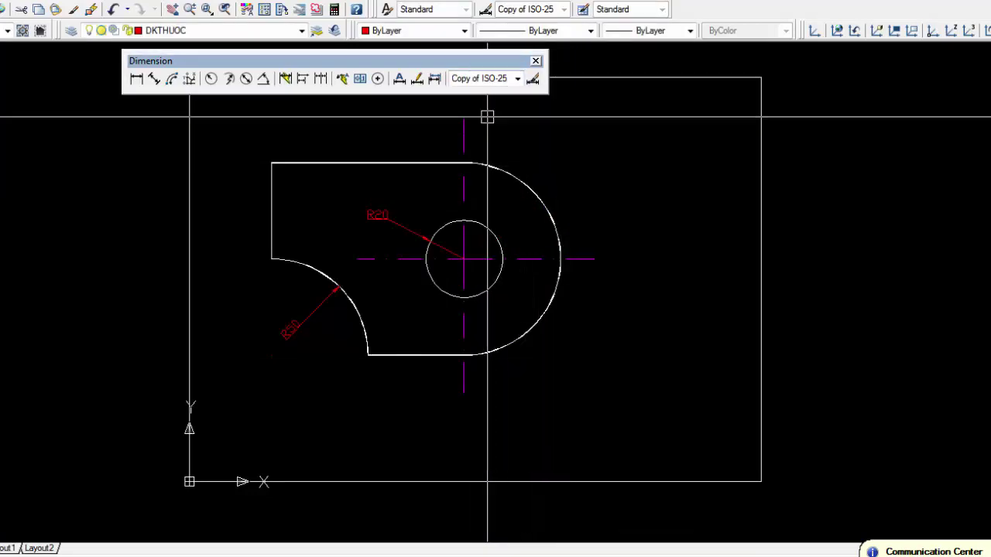
Add a radius dimension to the large outer arc with its text outside to the upper right, checking it against the exercise document
click(210, 81)
click(545, 215)
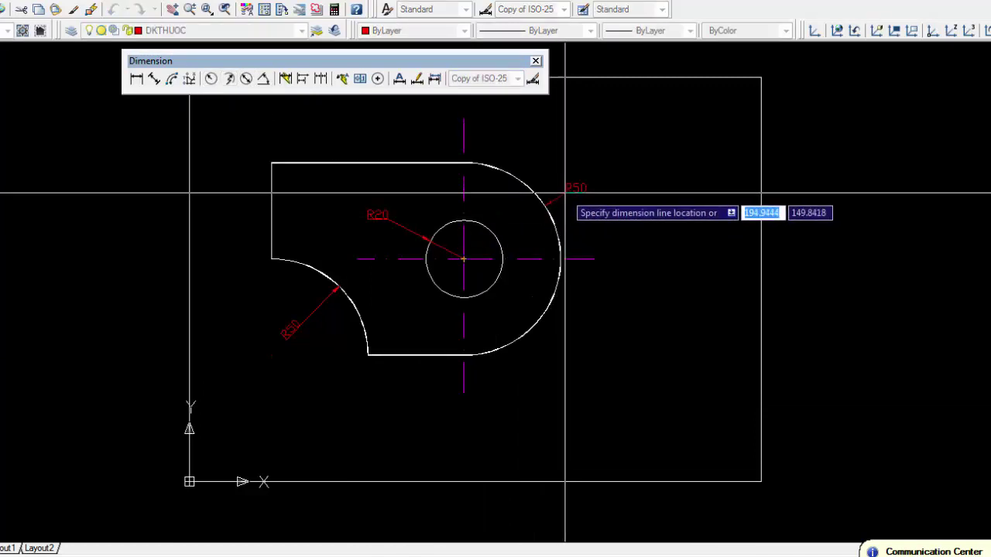
key(alt+Tab)
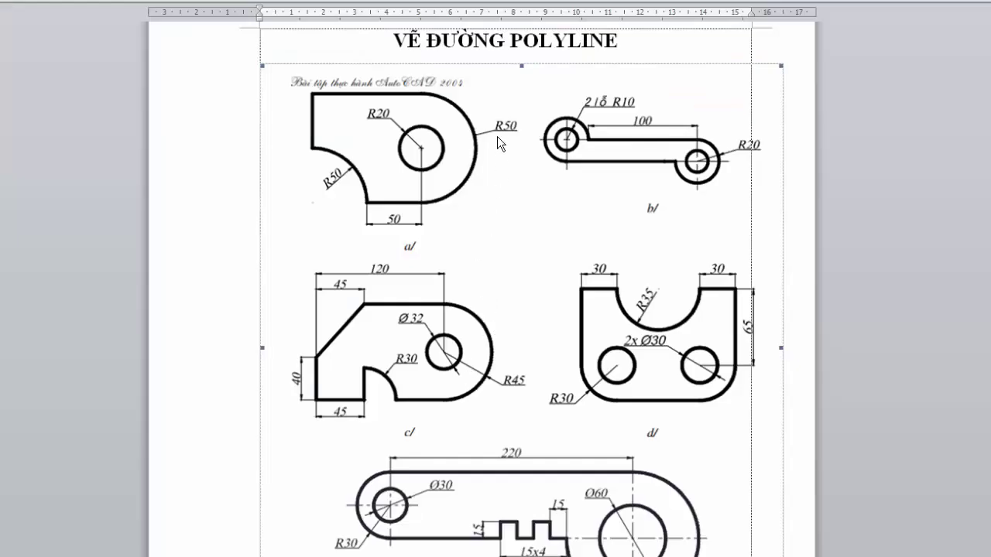
key(alt+Tab)
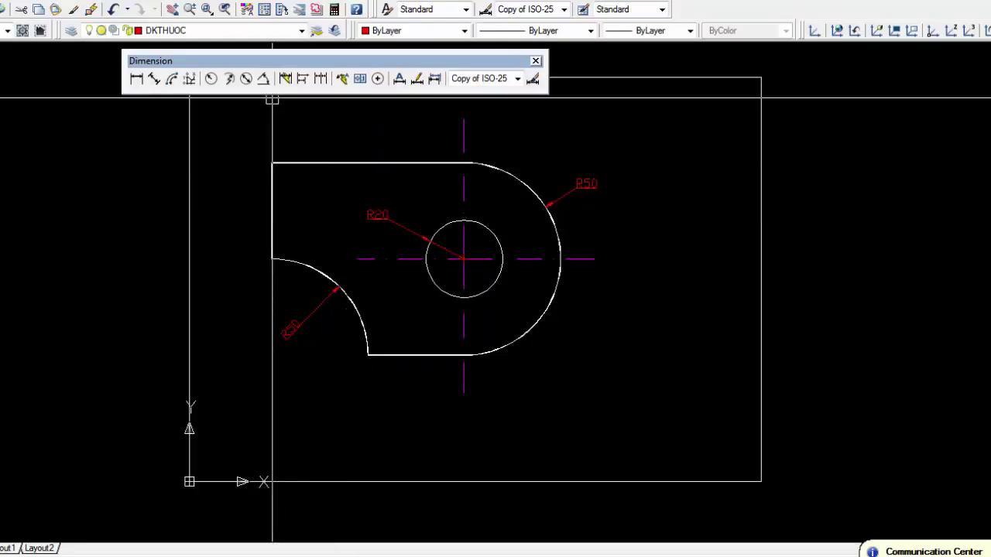
Dimension the horizontal distance from the concave arc's lower end to the hole's centre, placing it below the part, and compare with the exercise document
click(153, 79)
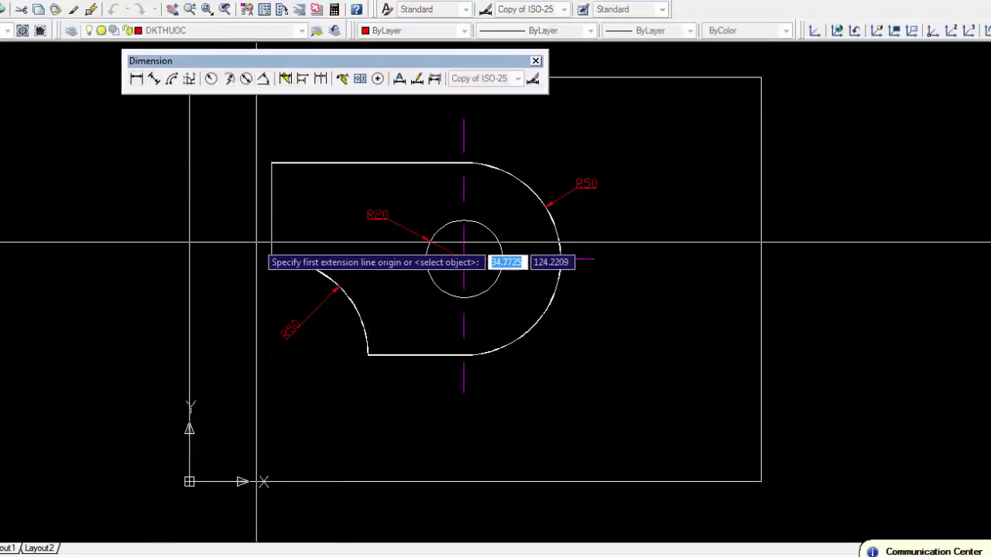
click(368, 354)
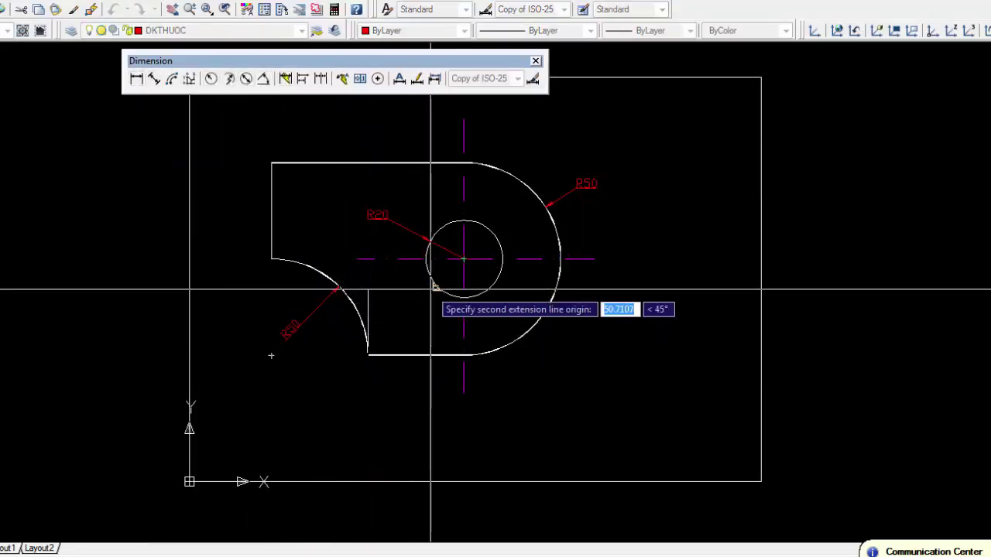
click(464, 264)
click(455, 418)
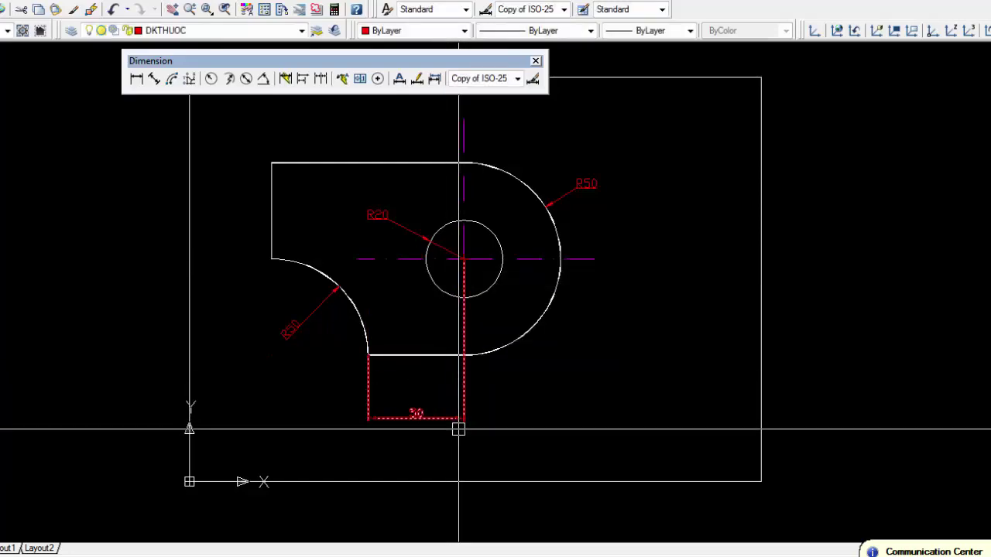
key(alt+Tab)
key(alt+Tab)
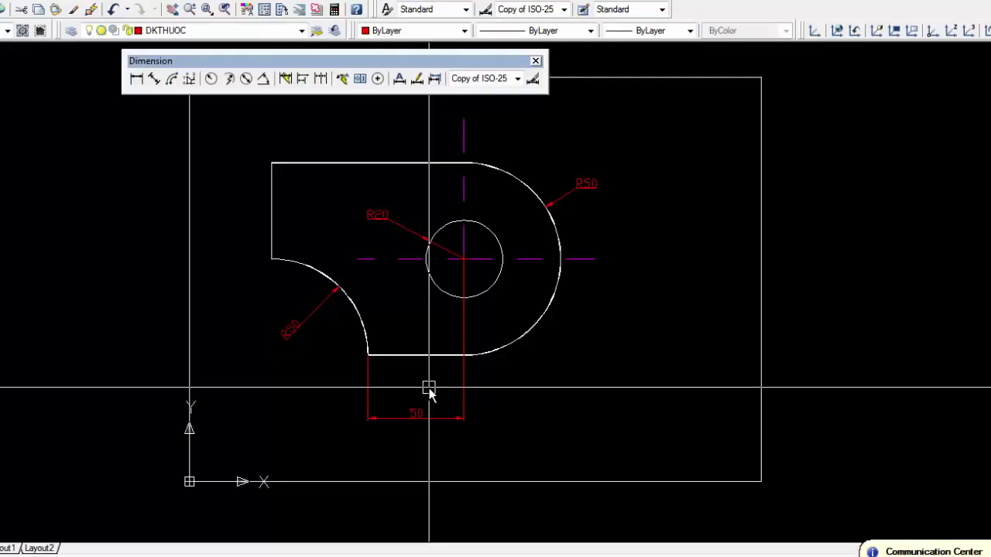
Assign the concave arc and the part's outer contour to layer 0
mouse_move(471, 237)
middle_down()
mouse_move(919, 270)
mouse_move(746, 261)
mouse_move(663, 302)
middle_up()
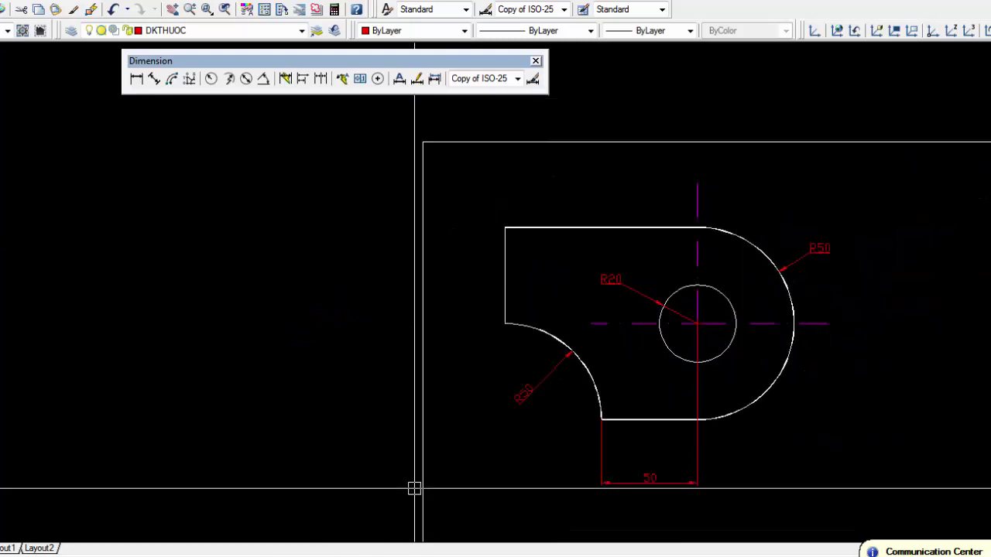
middle_drag(413, 485, 72, 450)
click(203, 308)
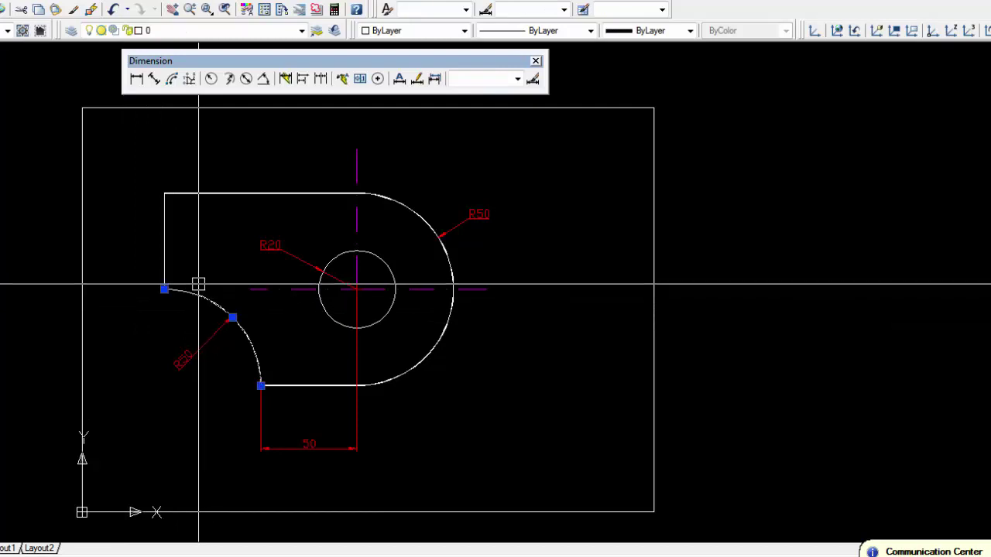
click(165, 230)
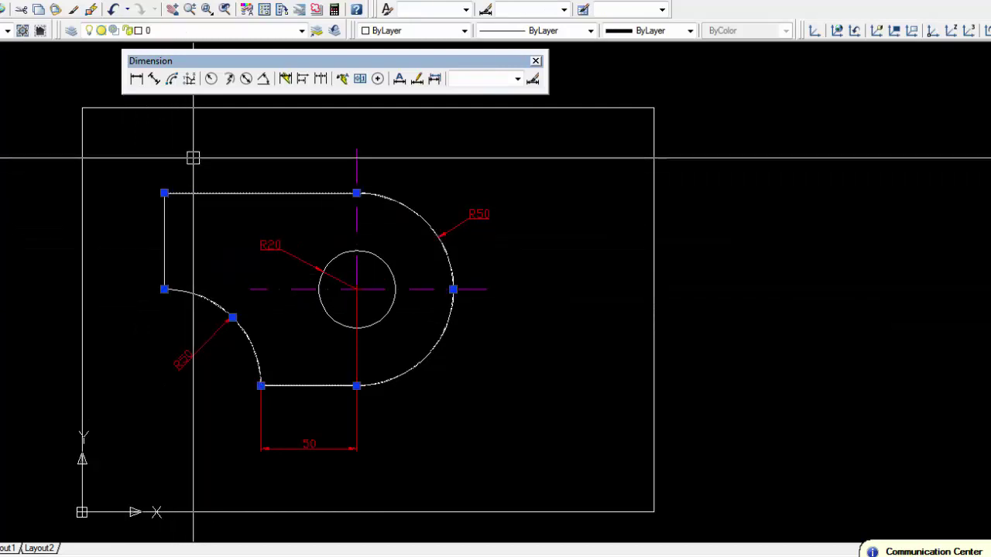
click(200, 31)
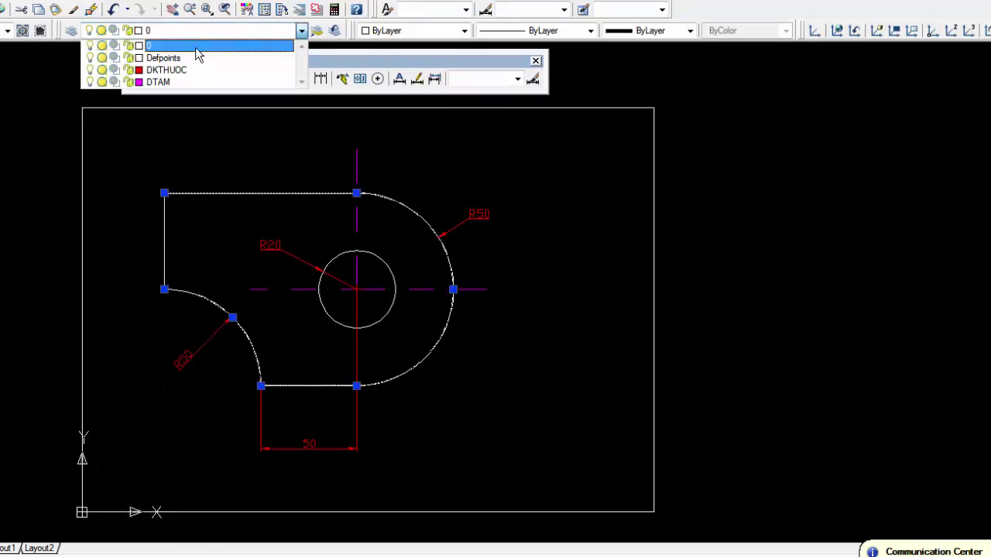
click(197, 46)
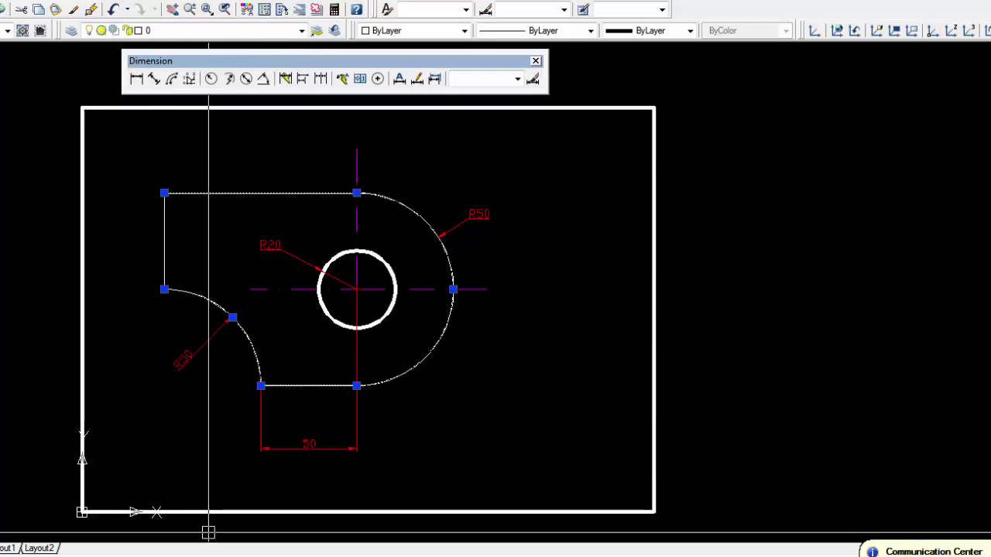
key(Escape)
Check part b/ in the exercise document, return to AutoCAD and make layer 0 current
mouse_move(516, 451)
middle_down()
mouse_move(548, 444)
mouse_move(510, 430)
middle_up()
key(alt+Tab)
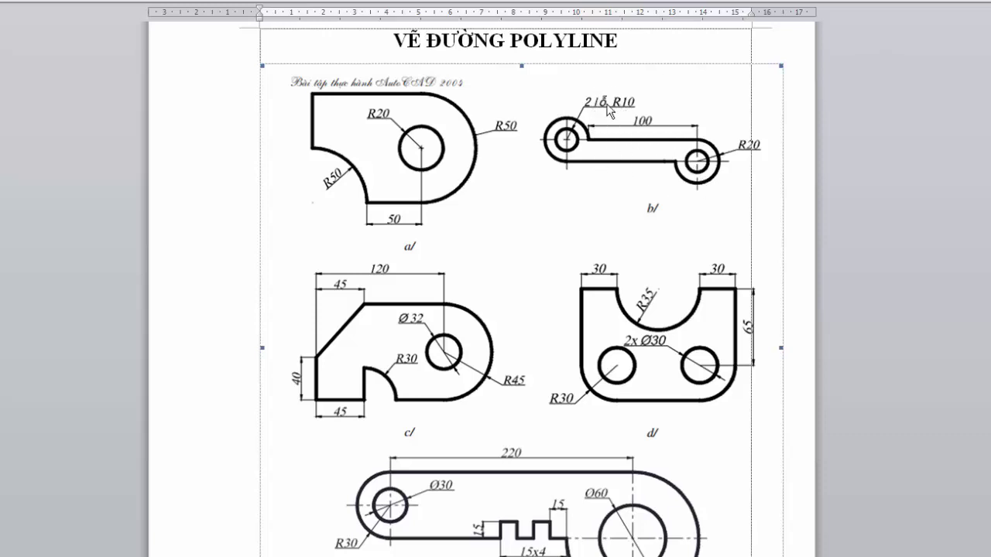
key(alt+Tab)
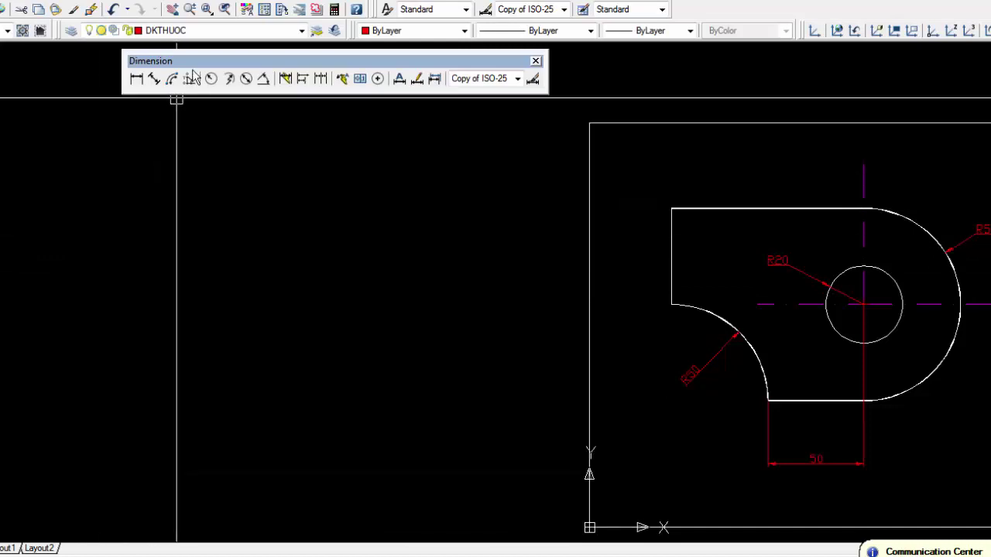
click(221, 34)
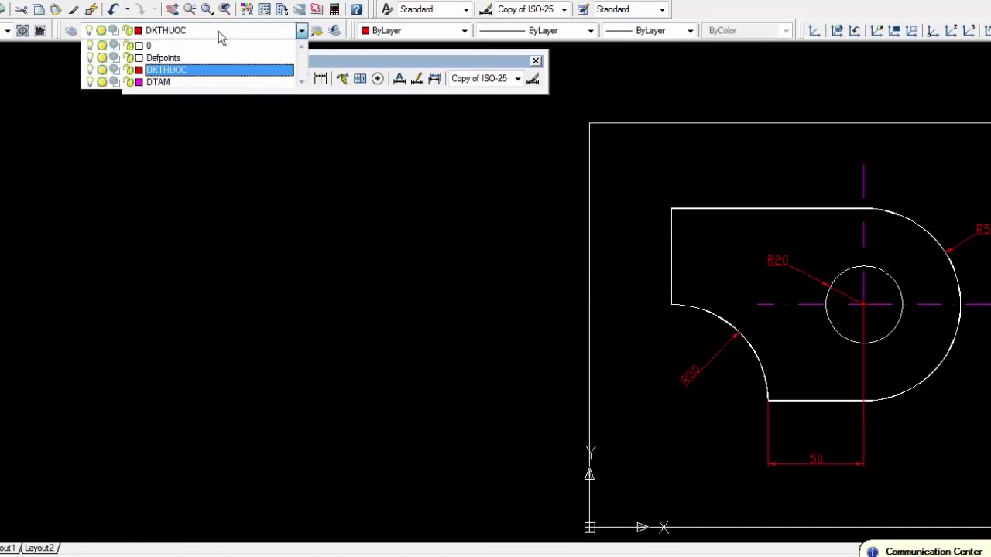
click(178, 46)
key(Return)
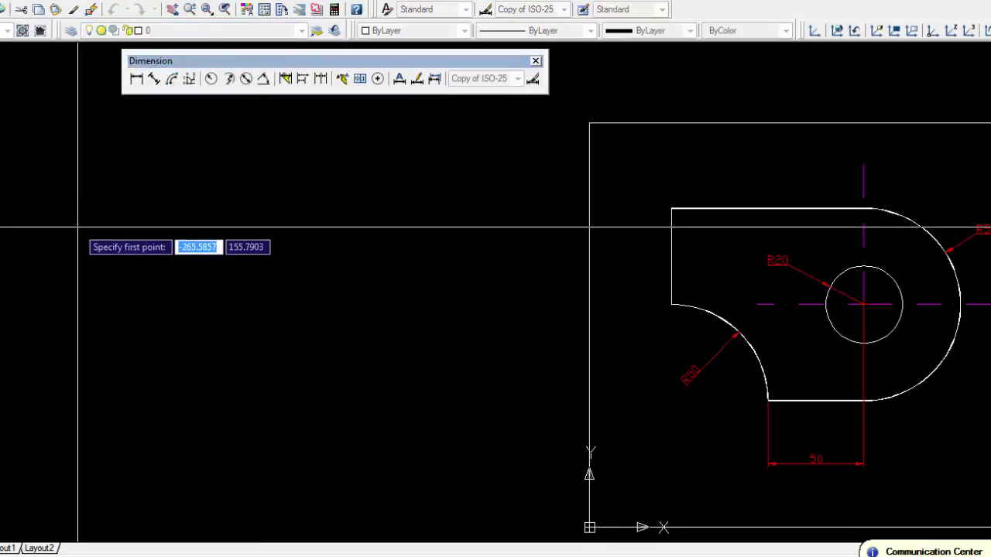
click(78, 192)
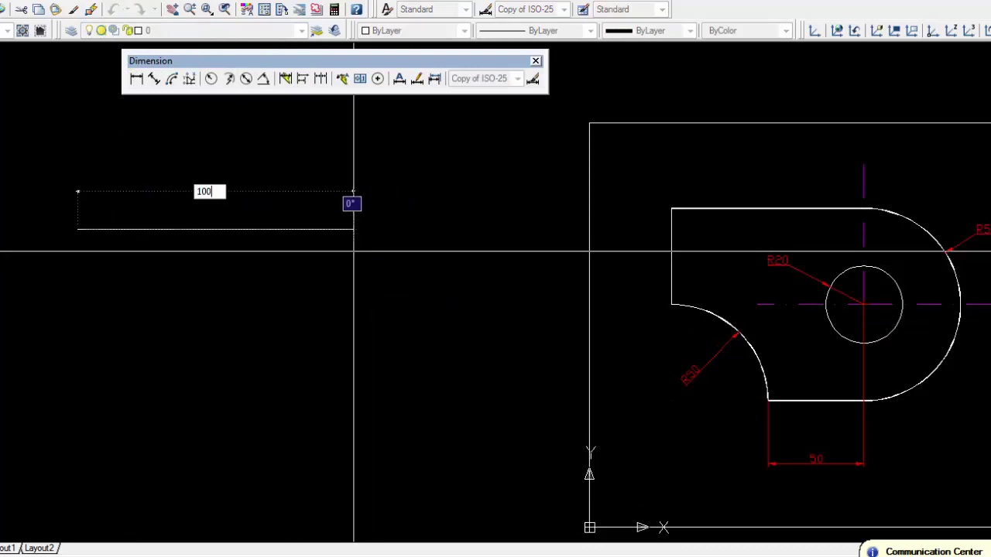
key(Return)
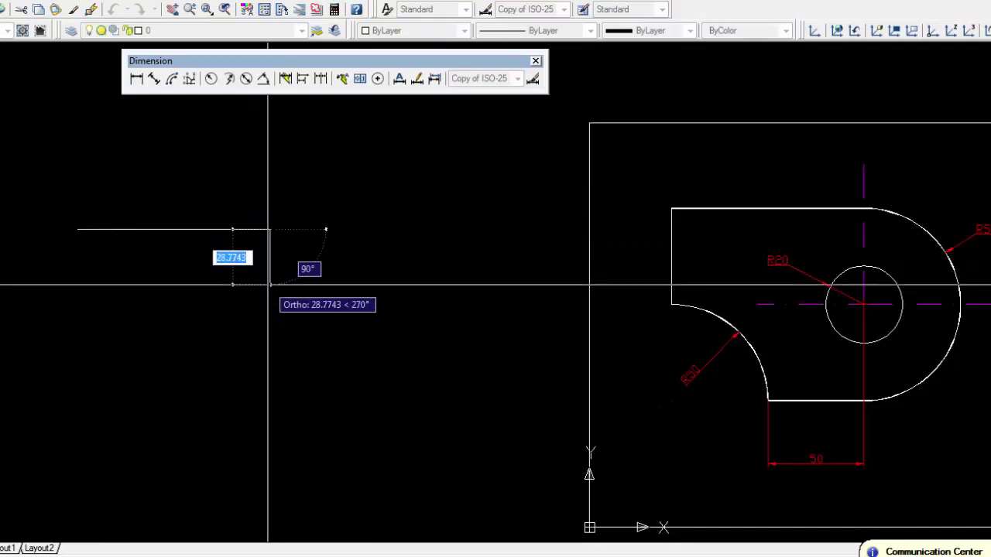
key(Escape)
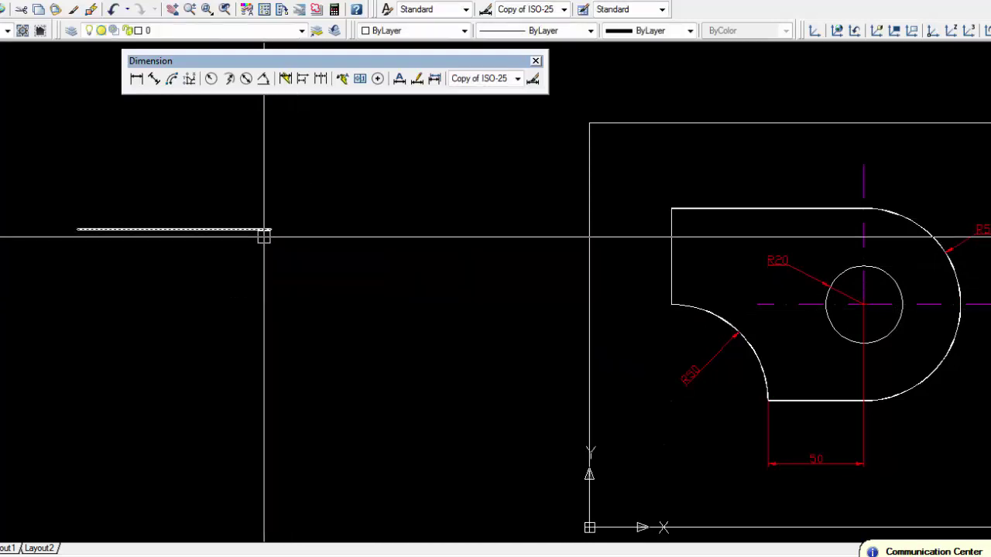
click(244, 231)
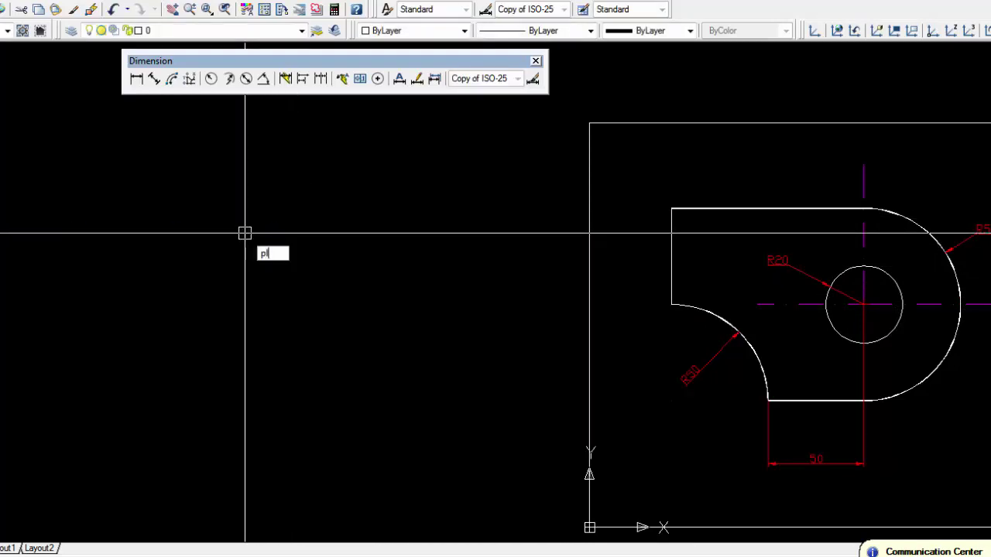
Draw a polyline in the empty area beside the first part: 100 mm horizontally to the right, ending in a full circle 40 mm in diameter below it
text(pl)
key(Return)
click(51, 226)
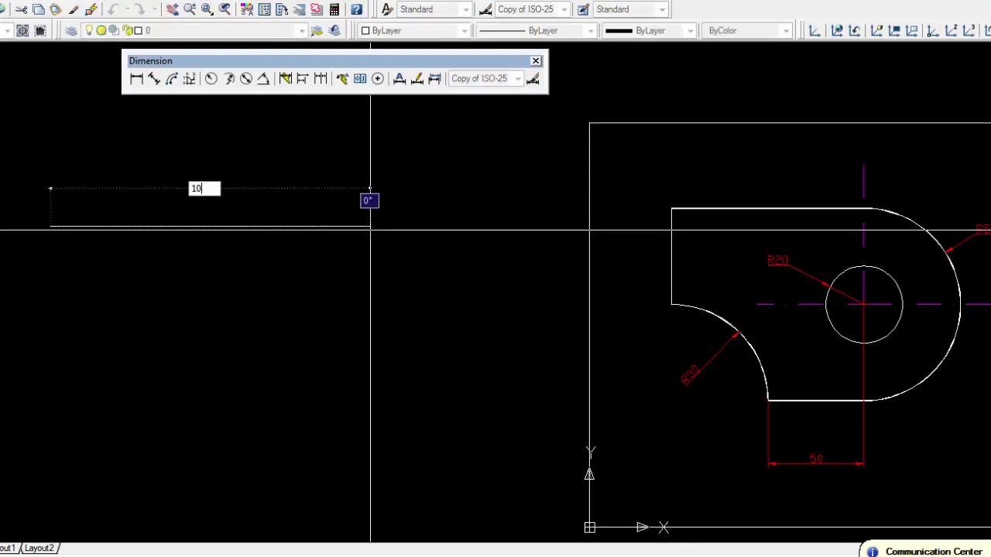
click(249, 226)
text(a)
key(Return)
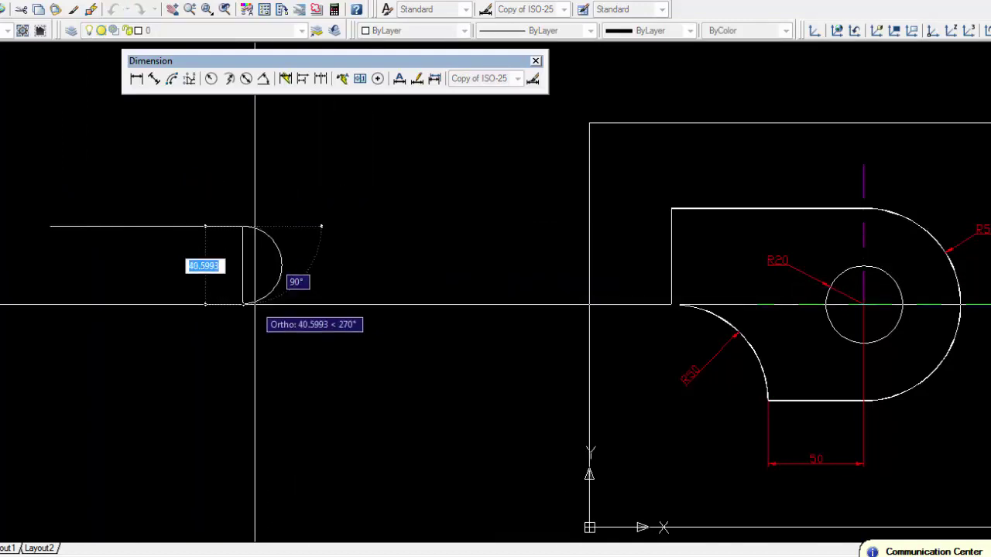
text(40)
key(Return)
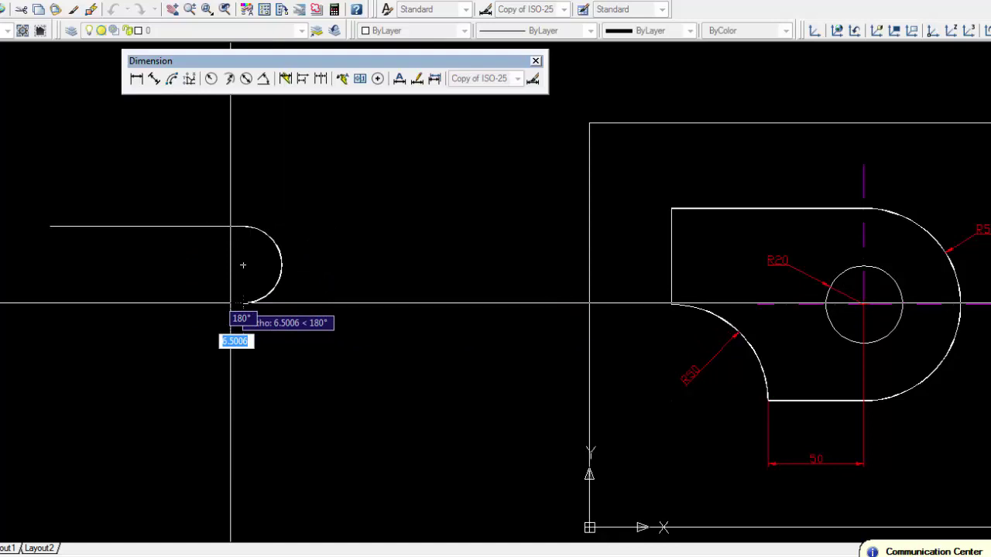
click(241, 225)
key(Return)
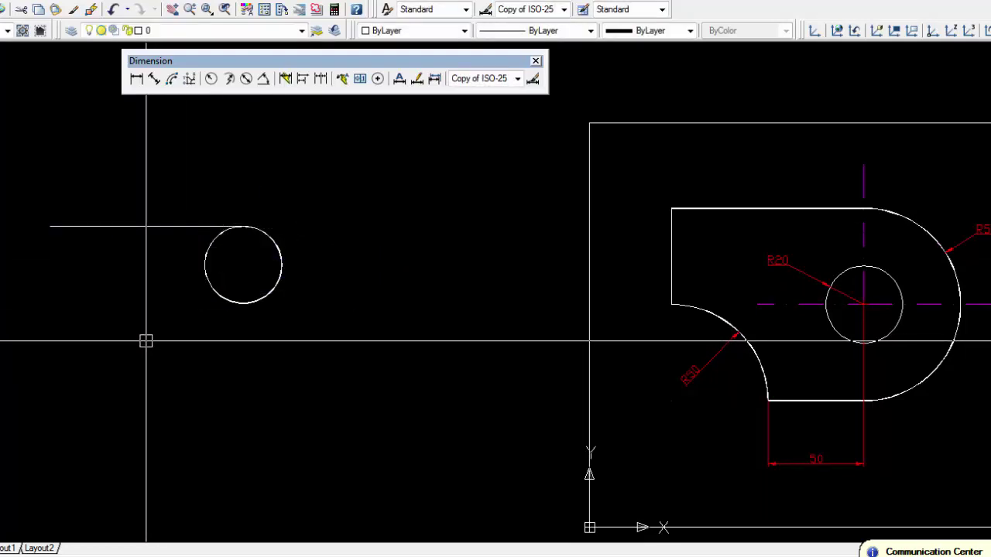
Draw a second polyline from the circle's left quadrant, 100 mm to the left, ending in a matching full circle above it that meets the first line
key(Return)
click(204, 264)
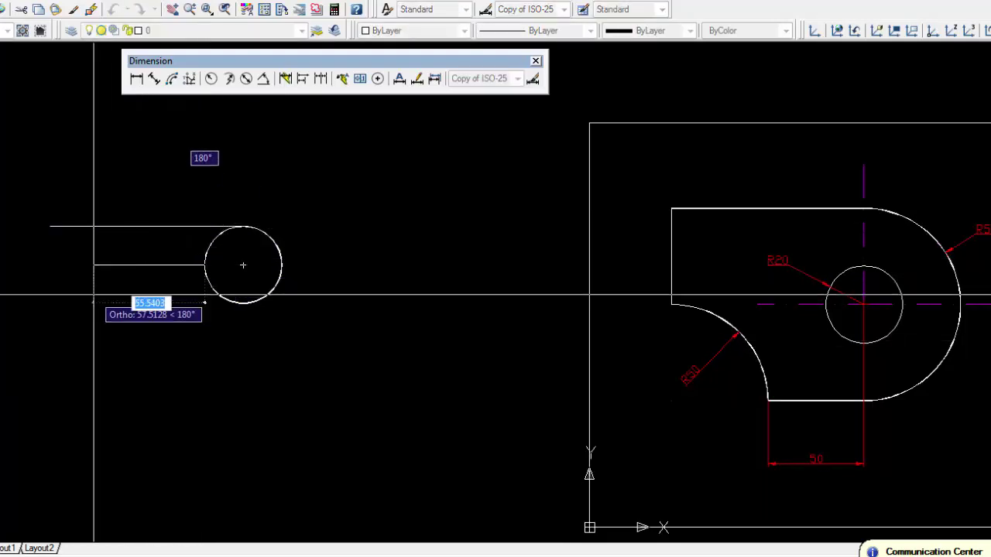
text(100)
key(Return)
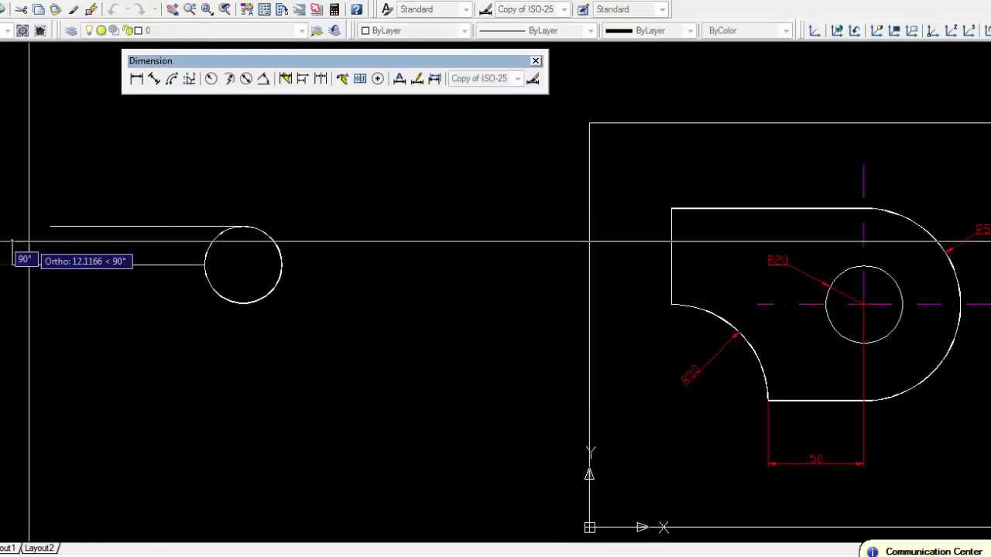
text(a)
key(Return)
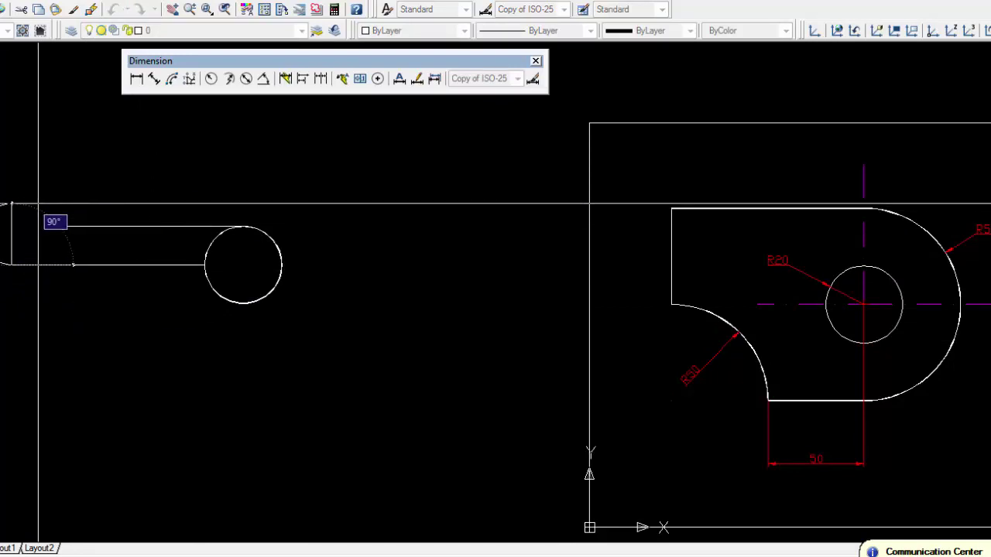
click(12, 264)
key(Return)
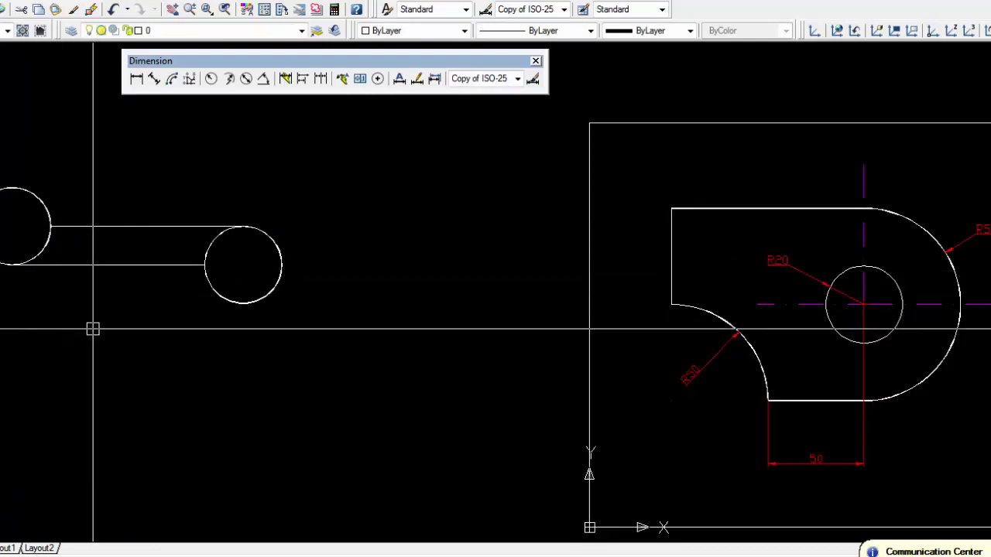
Trim away the quarter arcs of both end circles that lie between the two parallel lines
text(tr)
key(Return)
key(Return)
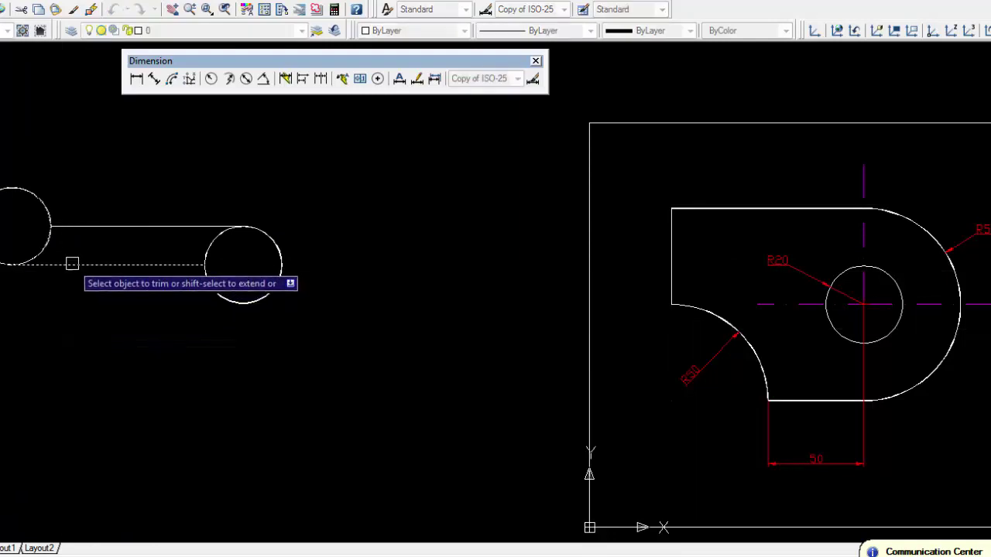
click(208, 243)
key(Return)
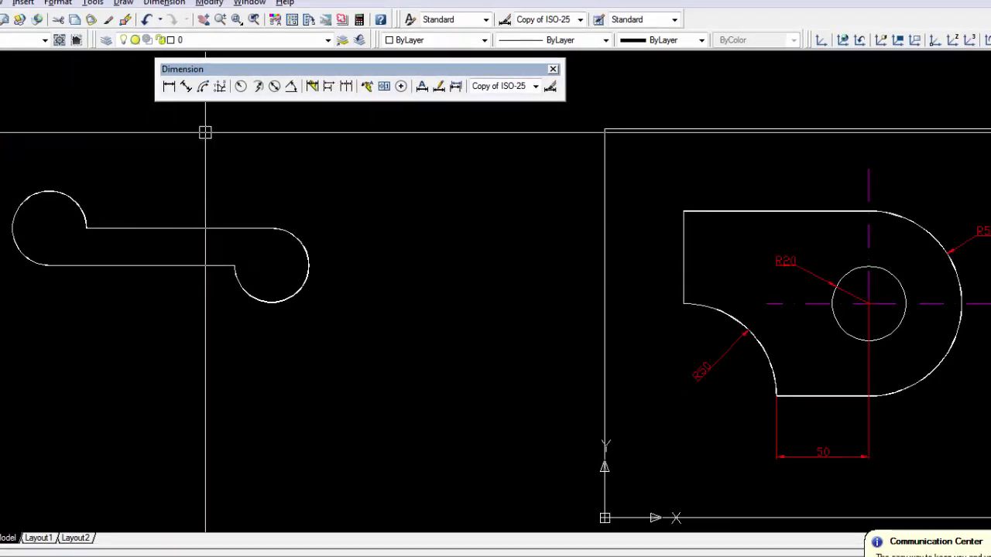
Draw a circle with radius 10 mm concentric with the left end arc of part b/
text(c)
key(Return)
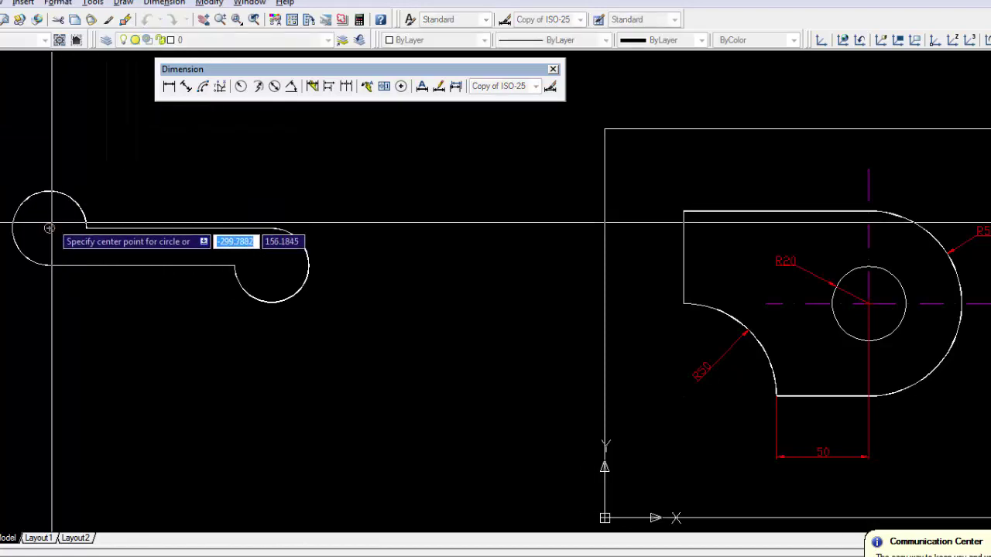
click(52, 224)
text(10)
key(Return)
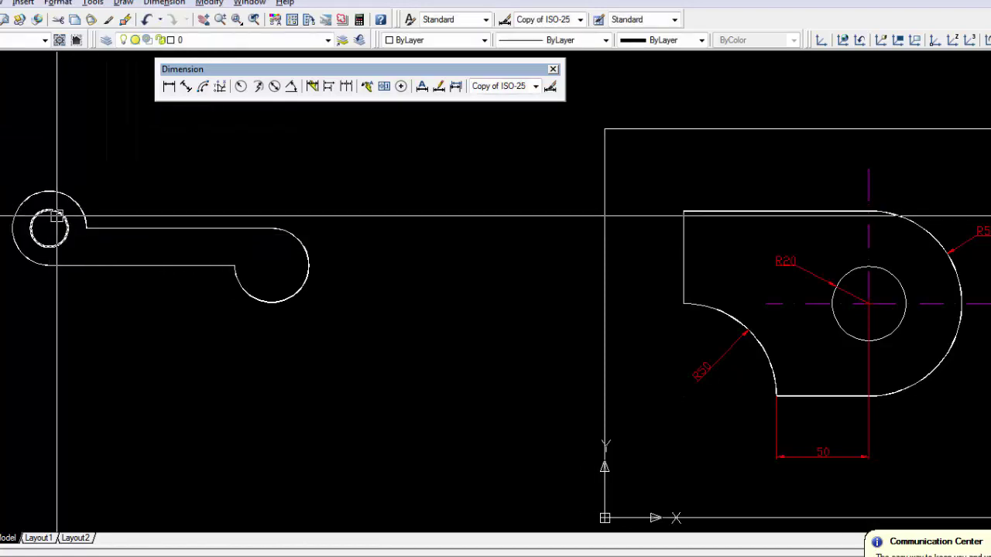
Copy the small circle from the left end's center to the center of the right end arc
click(65, 229)
text(co)
key(Return)
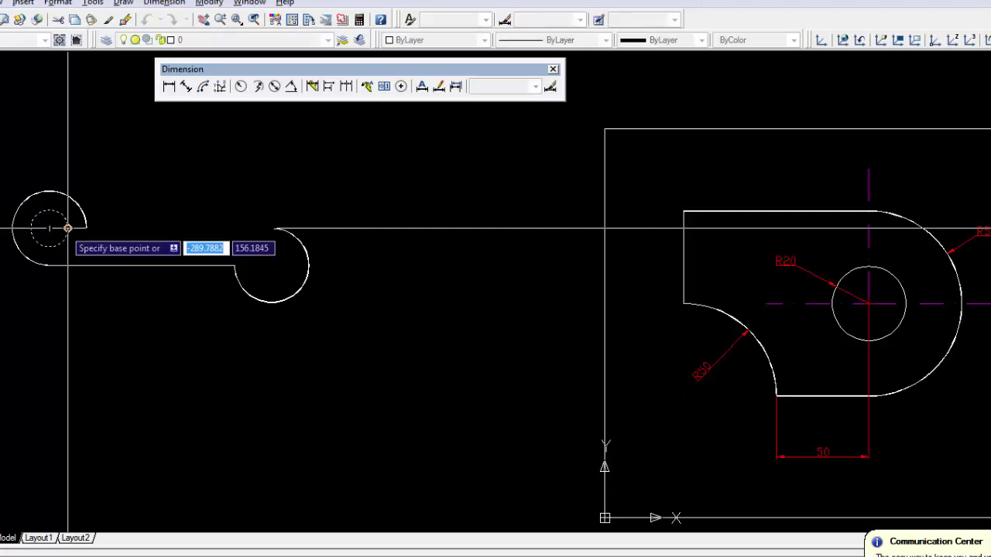
click(49, 228)
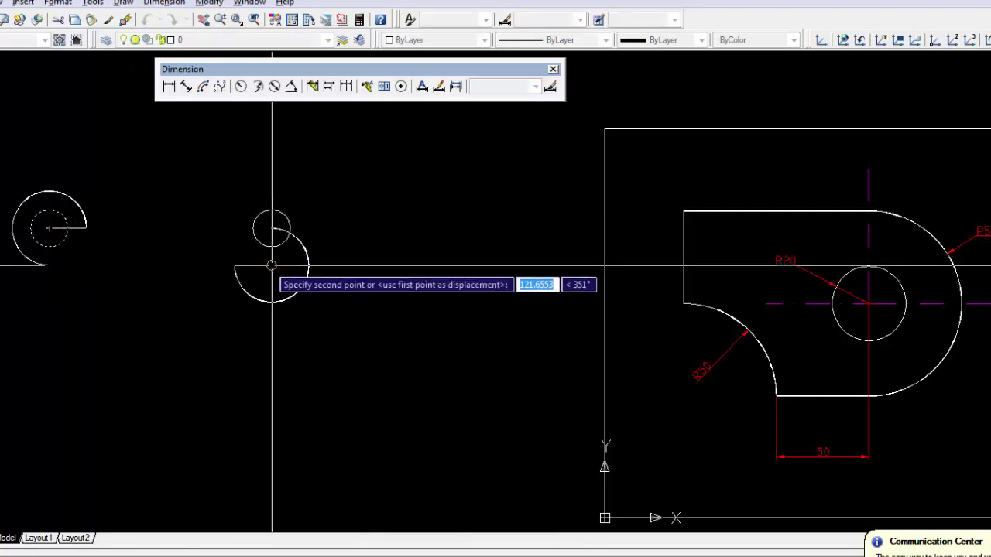
click(272, 266)
key(Return)
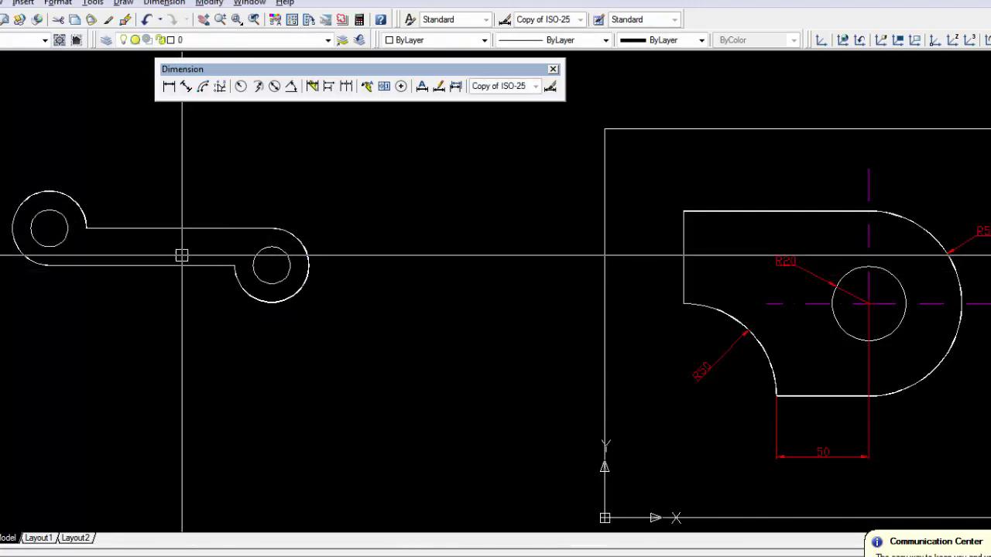
Check the dimensions of part b/ in the exercise document and make ISO-25 the current dimension style in AutoCAD
middle_drag(186, 255, 398, 295)
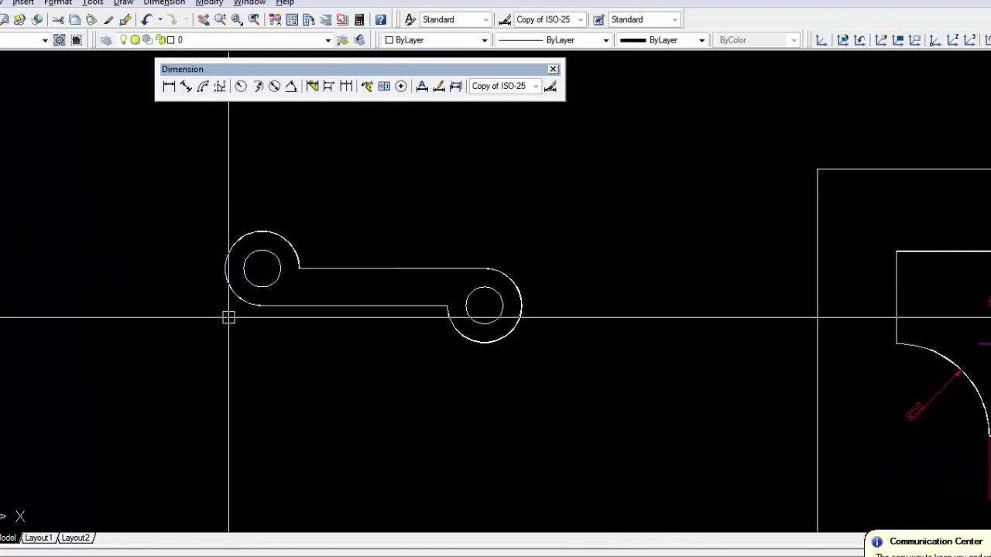
key(alt+Tab)
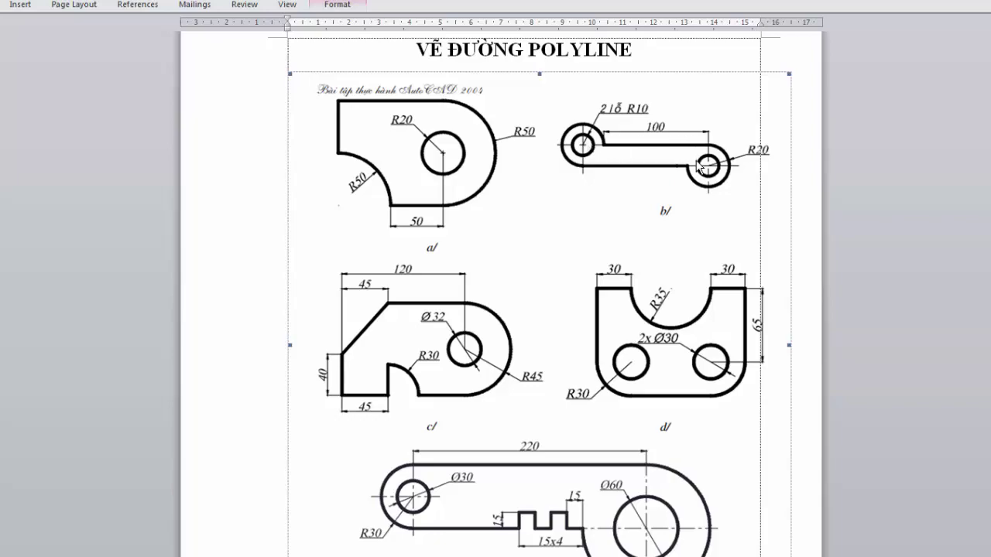
key(alt+Tab)
click(489, 86)
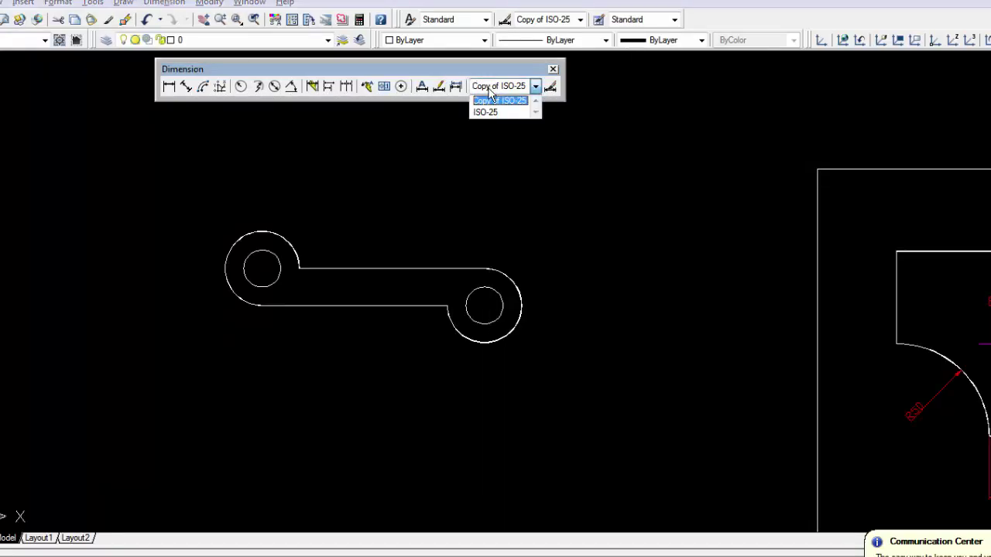
click(492, 112)
key(alt+Tab)
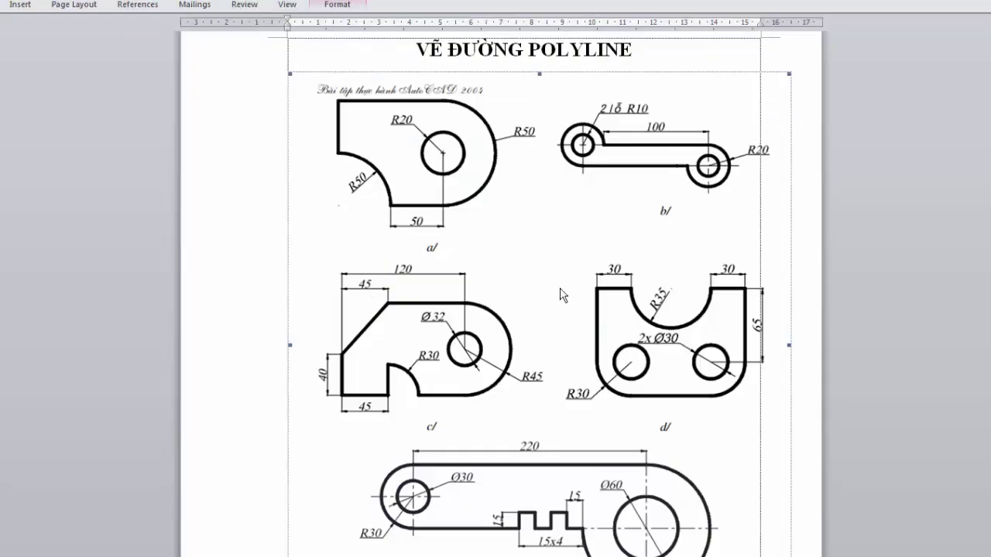
key(alt+Tab)
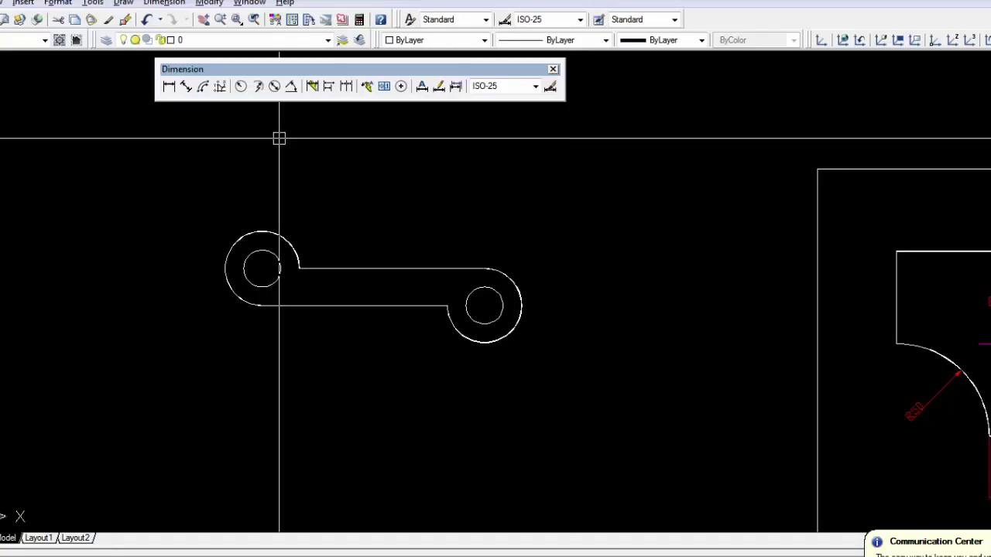
Add a radius dimension to the left hole with its text edited to "2 lỗ R10", placed above the part
click(241, 86)
click(271, 252)
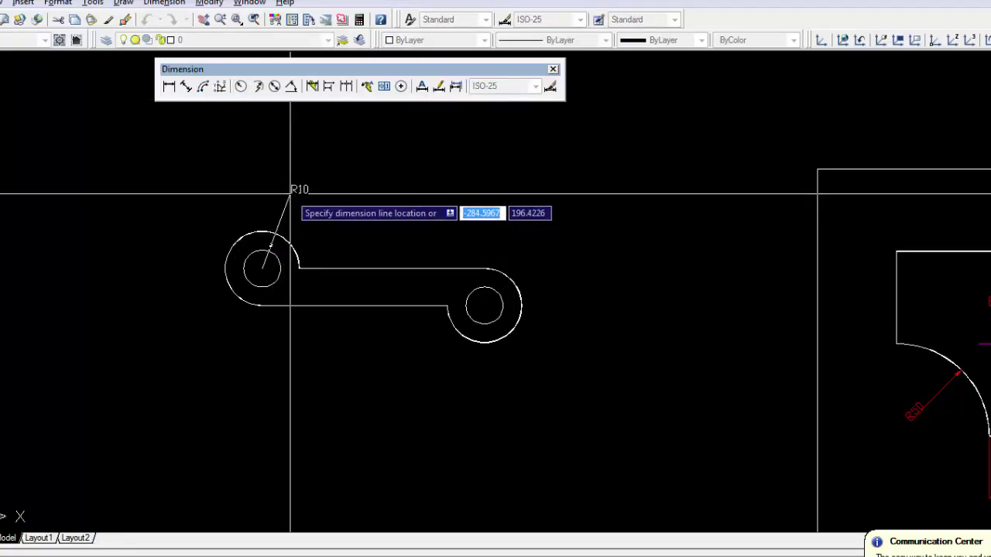
text(m)
key(Return)
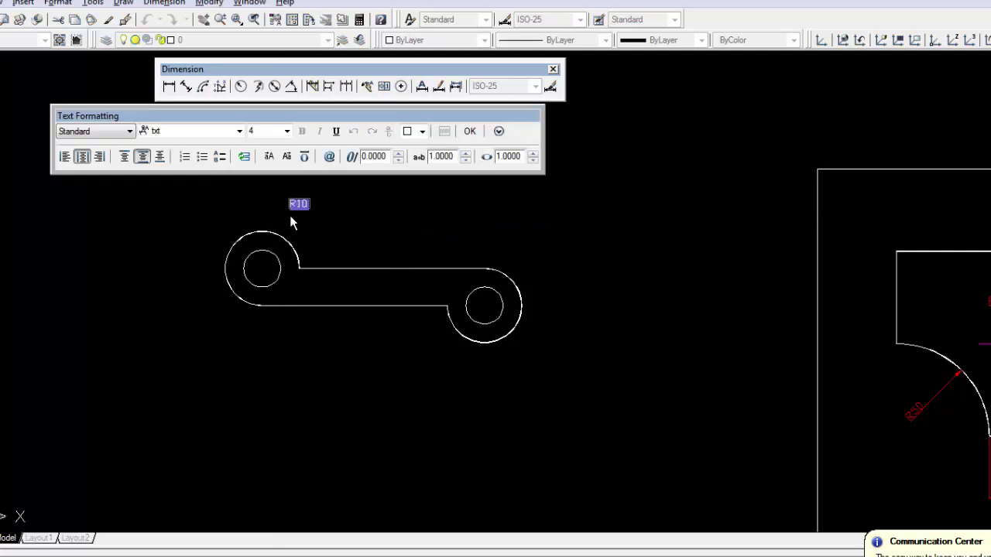
text(2 1%%c)
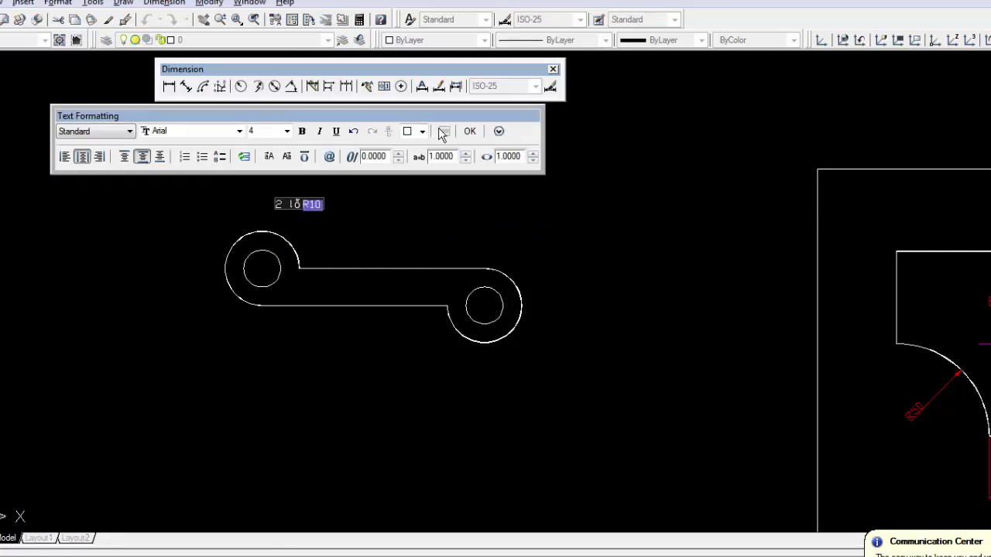
click(470, 131)
click(303, 211)
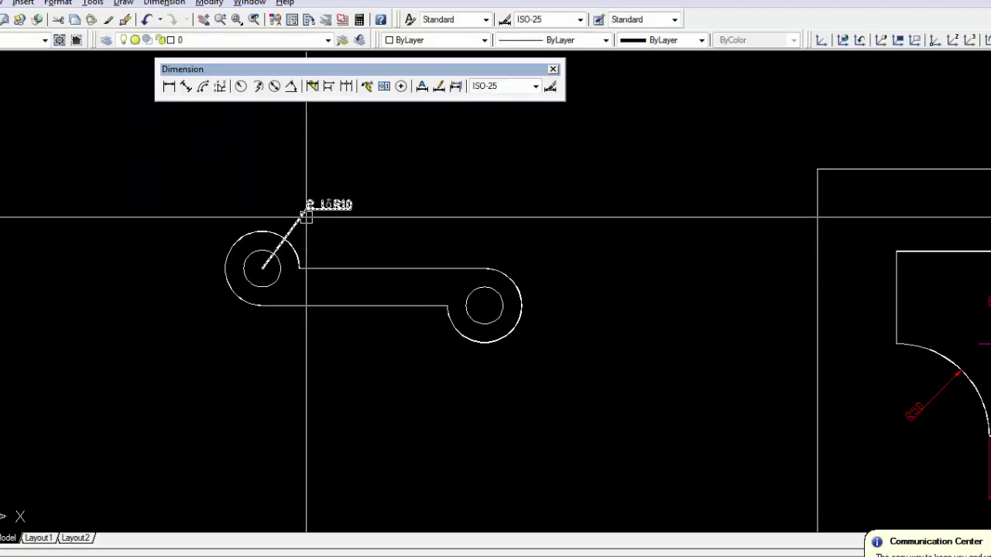
Check the exercise document again and add a radius dimension to the right outer arc of part b/
key(alt+Tab)
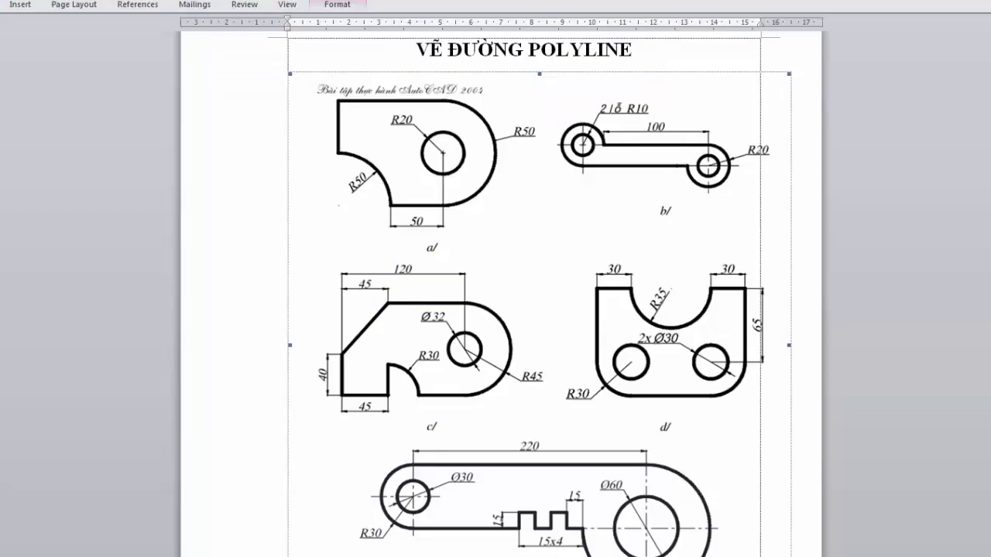
key(alt+Tab)
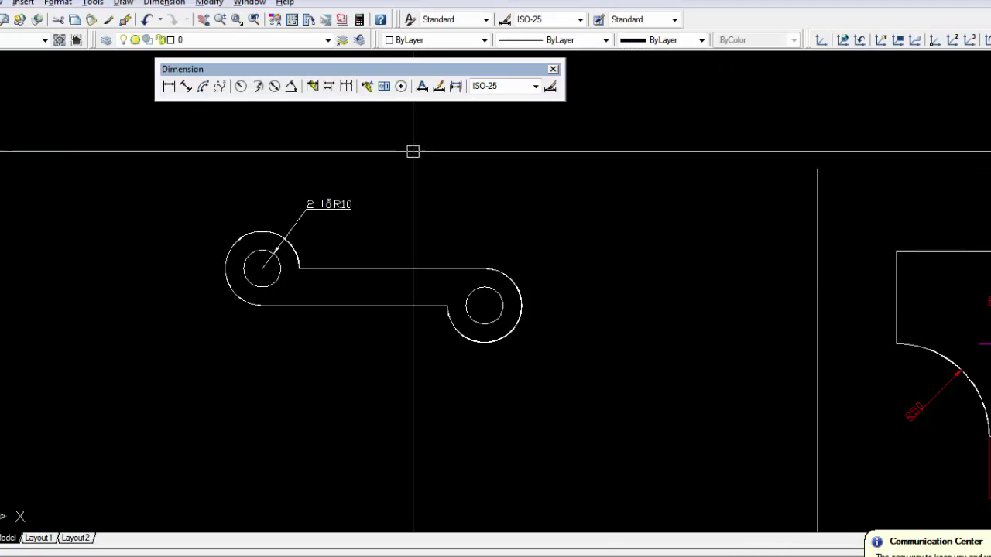
key(Return)
click(514, 284)
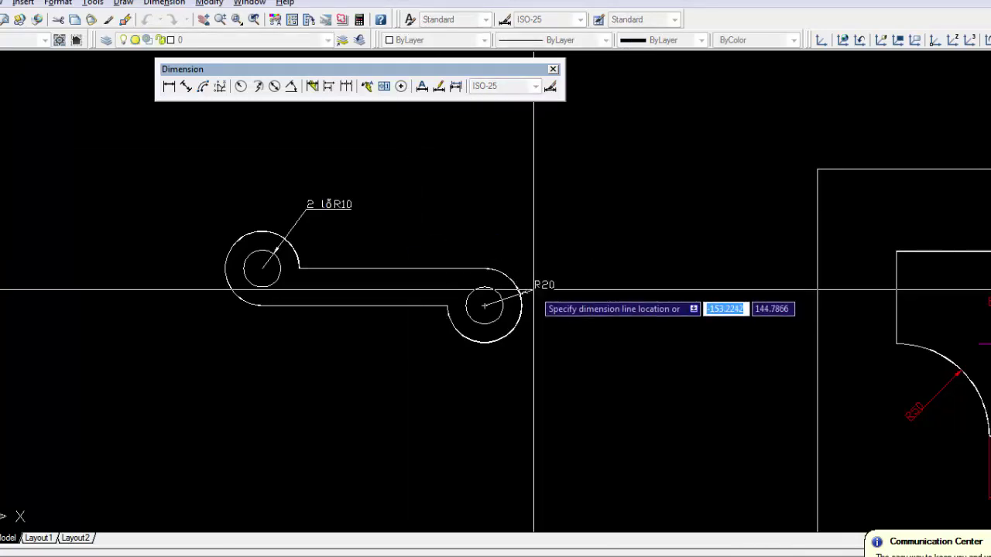
Check the length dimension in the exercise document and add a linear dimension above the upper straight edge, from end to end
key(alt+Tab)
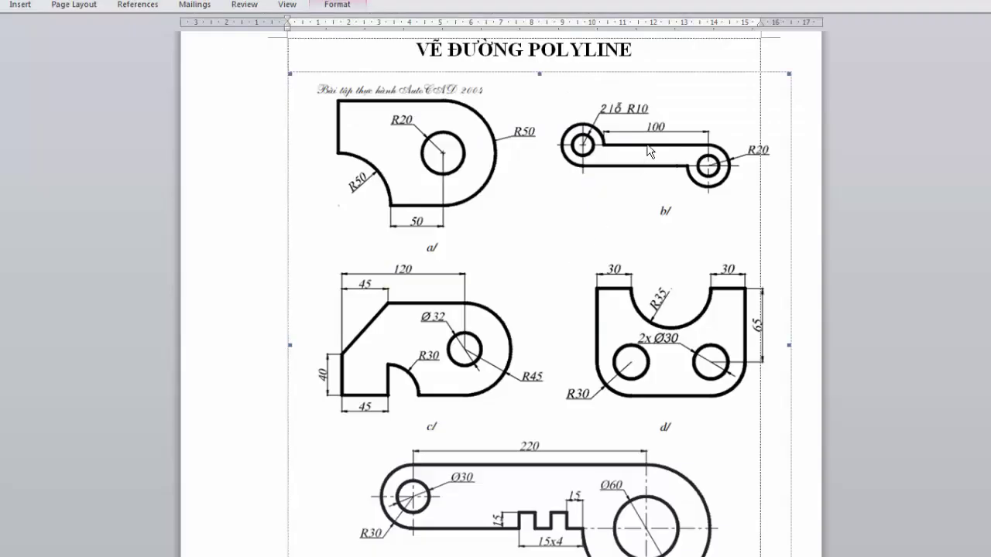
key(alt+Tab)
click(168, 86)
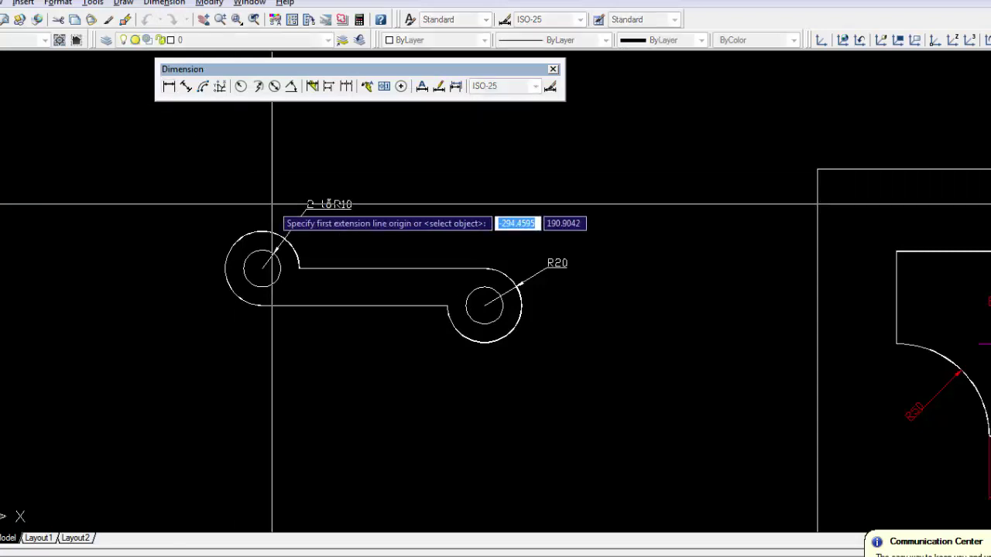
click(299, 269)
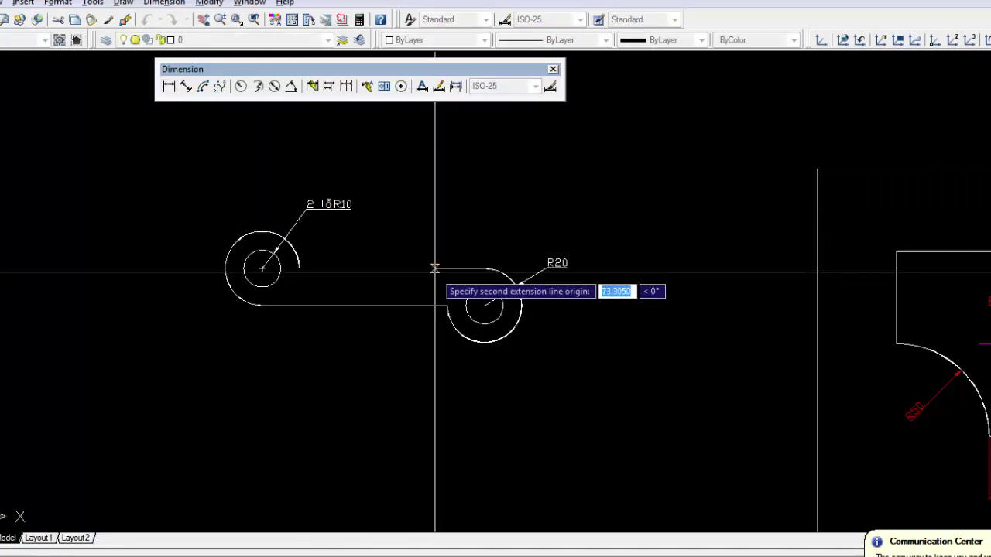
click(484, 269)
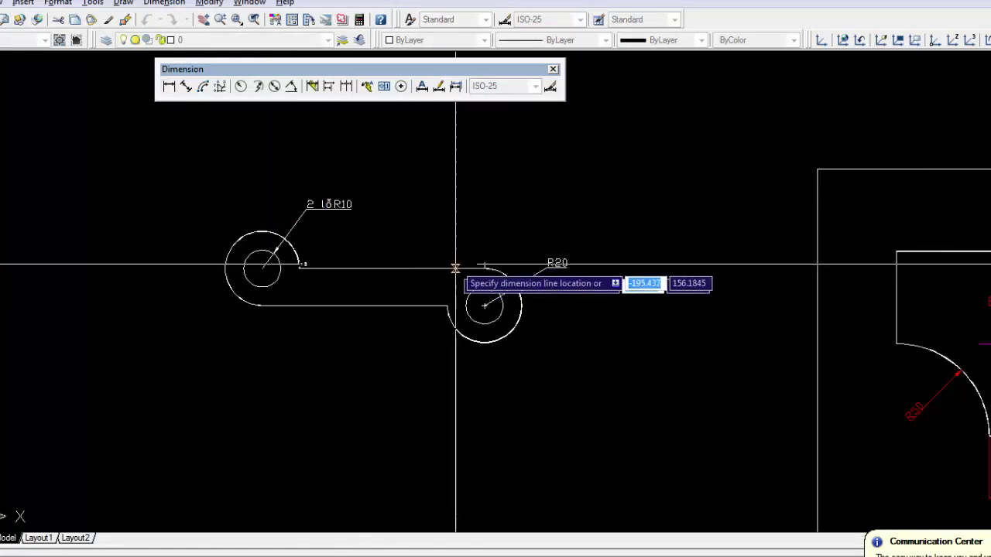
click(471, 246)
Assign the three dimensions of part b/ to the layer DKTHUOC
click(309, 203)
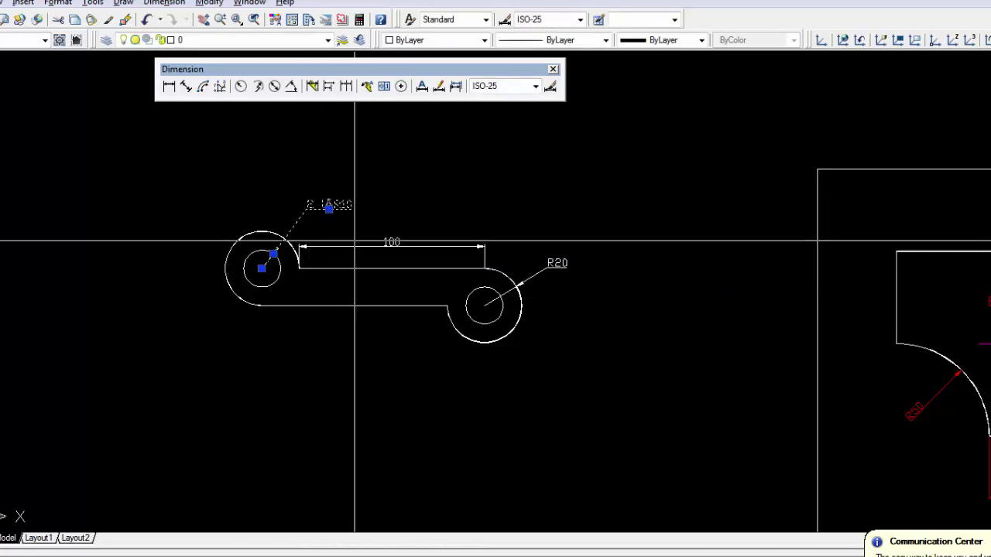
click(484, 246)
click(571, 266)
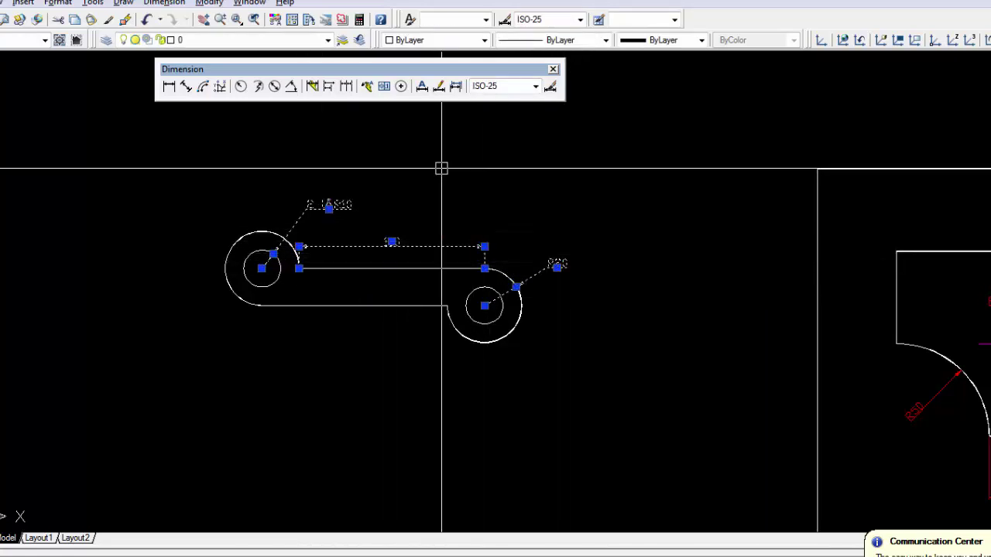
click(307, 41)
click(267, 78)
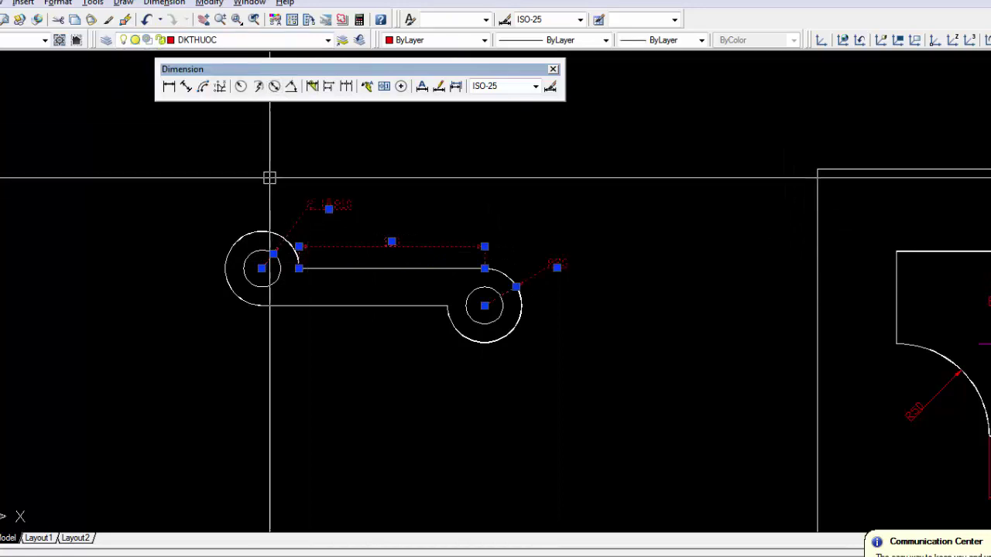
key(Escape)
Check part b/ in the exercise, review the ISO-25 style's center mark options with Mark at size 2.5, and add a center mark to the left hole
key(alt+Tab)
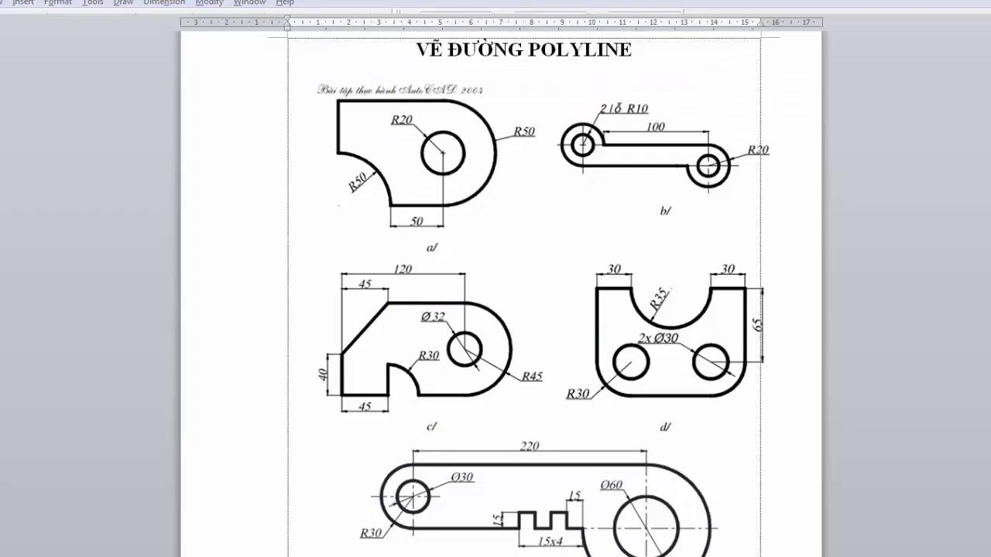
key(alt+Tab)
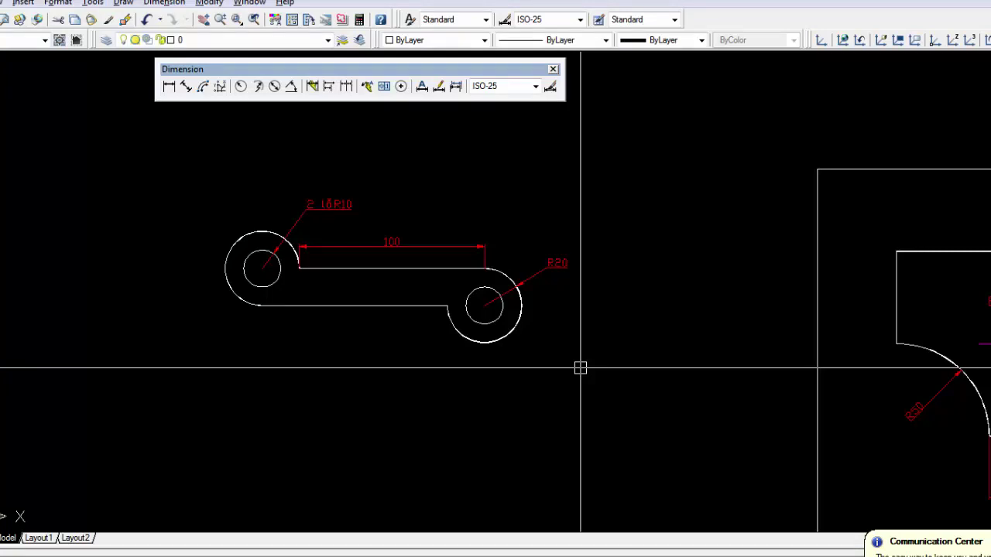
text(d)
key(Return)
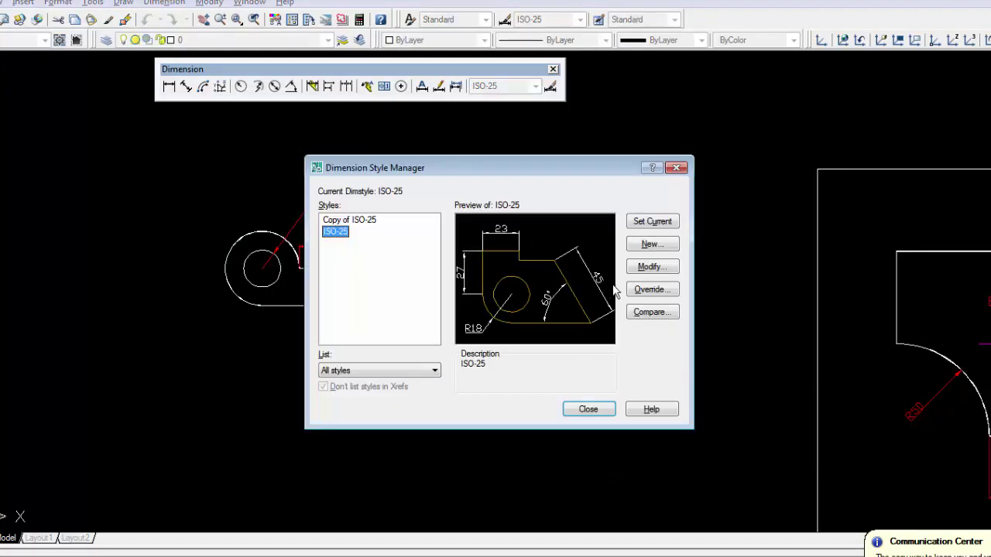
click(641, 268)
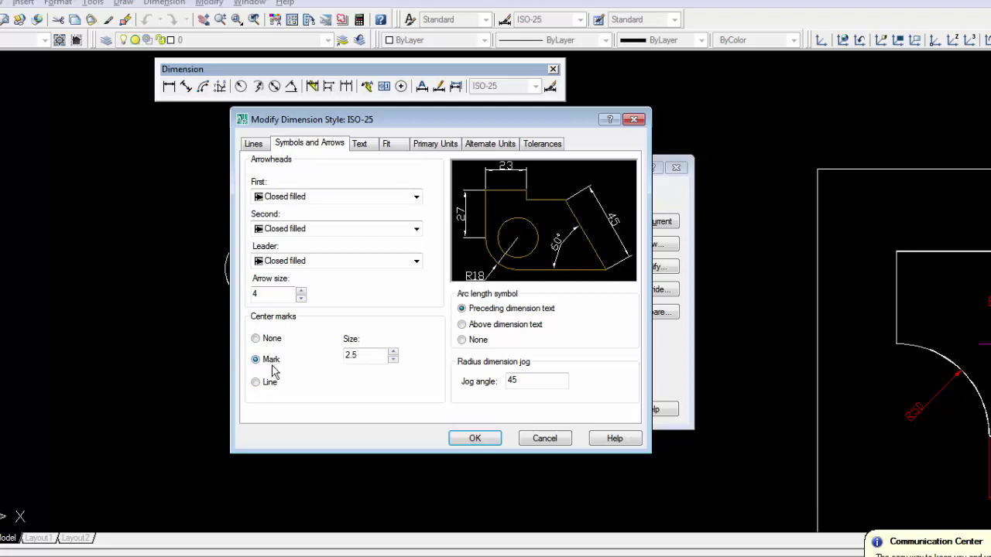
click(474, 438)
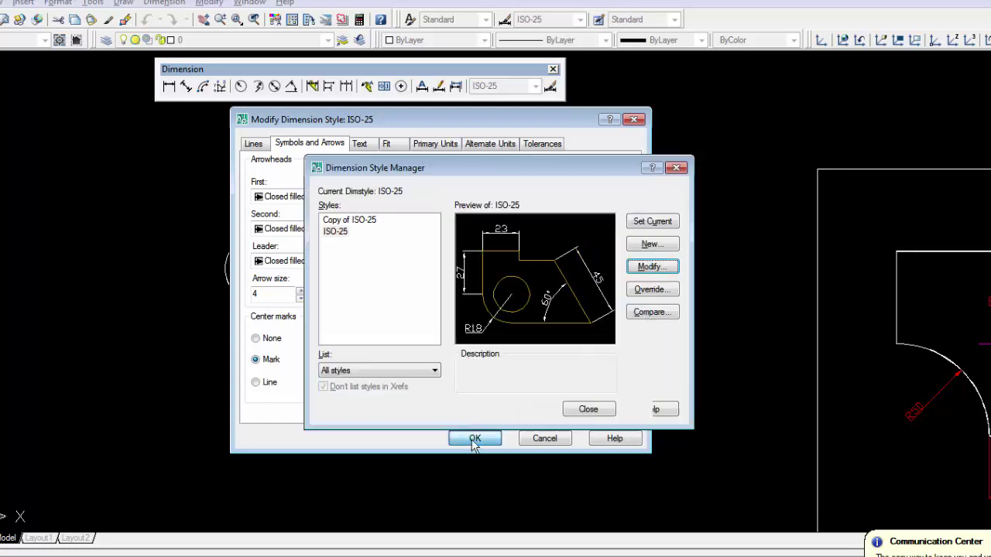
click(589, 409)
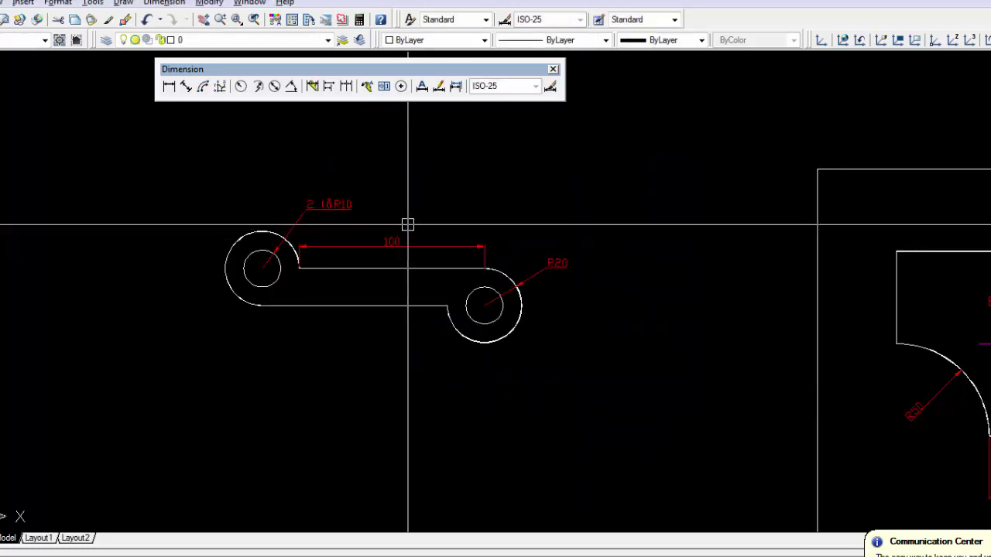
click(400, 86)
click(278, 283)
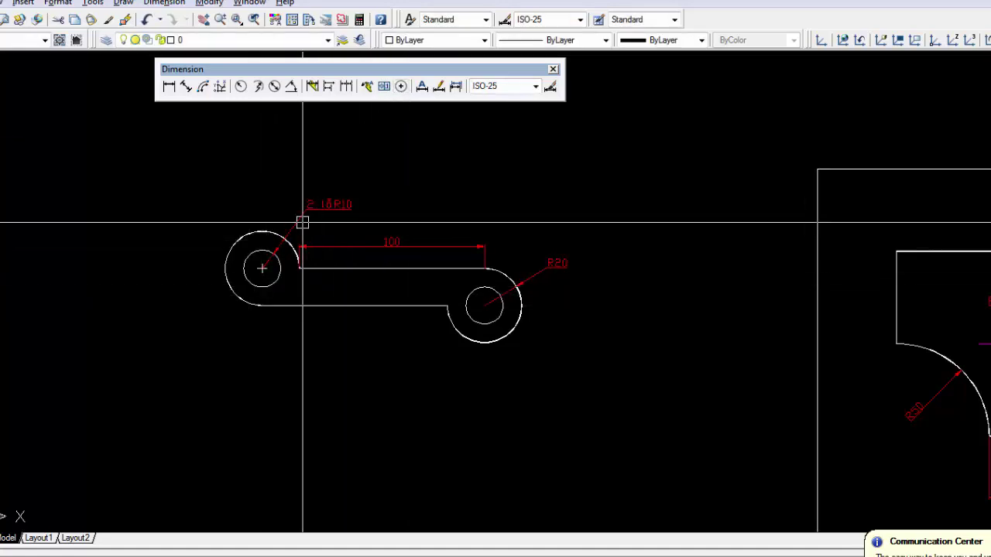
Set the ISO-25 dimension style's center marks to Line and add a center mark to the right hole
text(d)
key(Return)
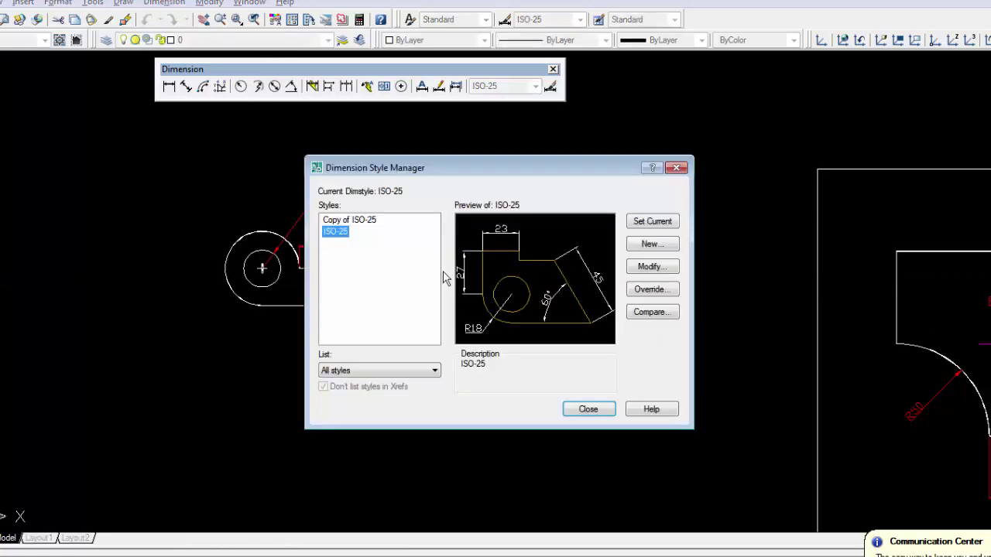
click(669, 271)
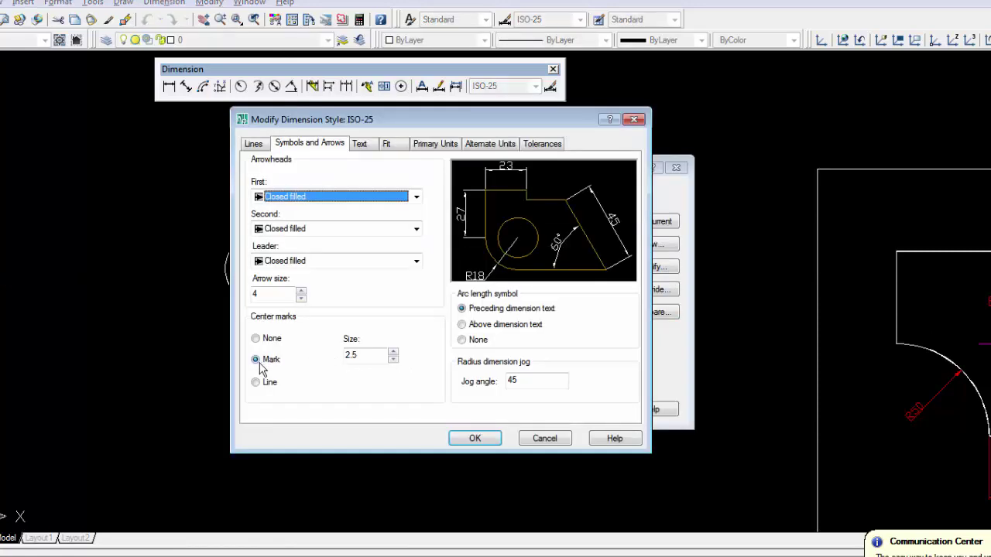
click(474, 438)
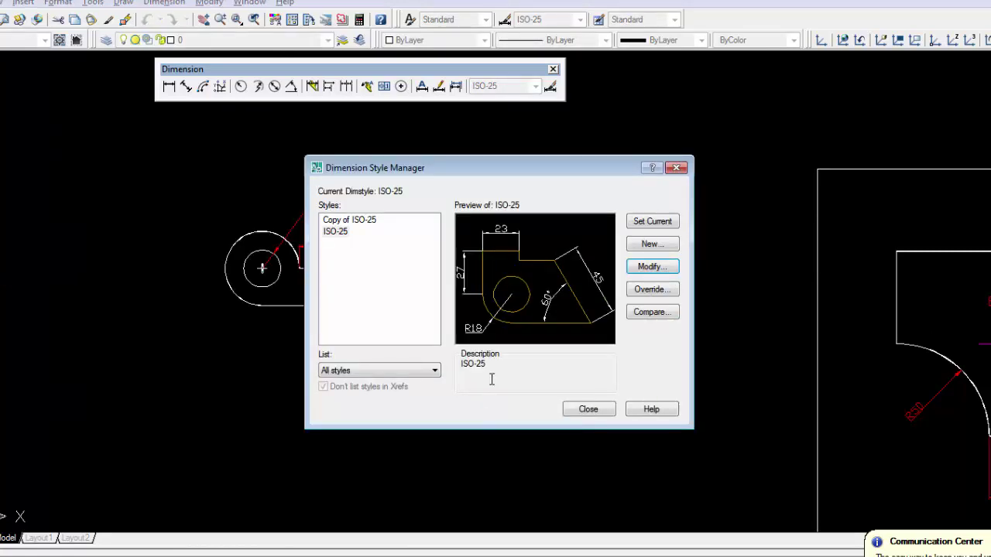
click(588, 409)
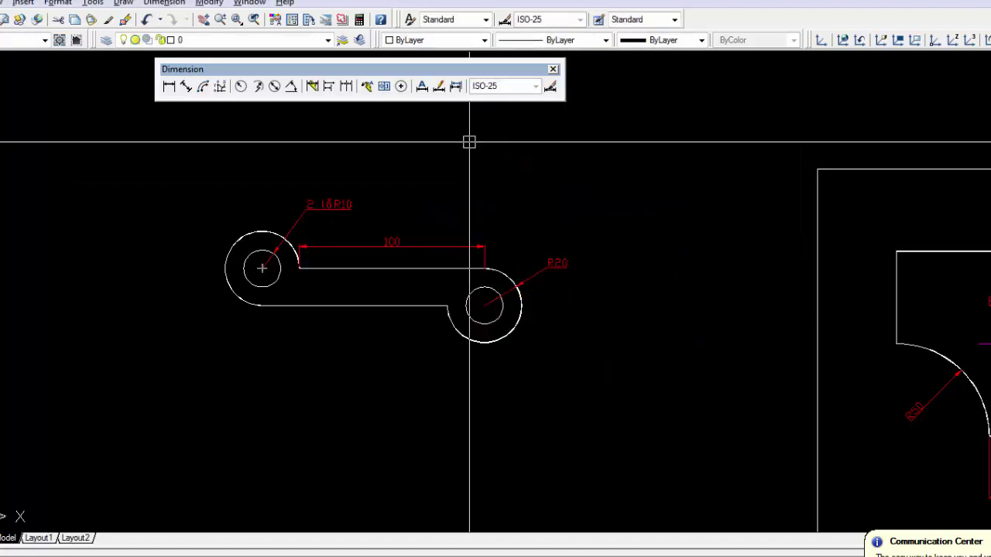
click(401, 87)
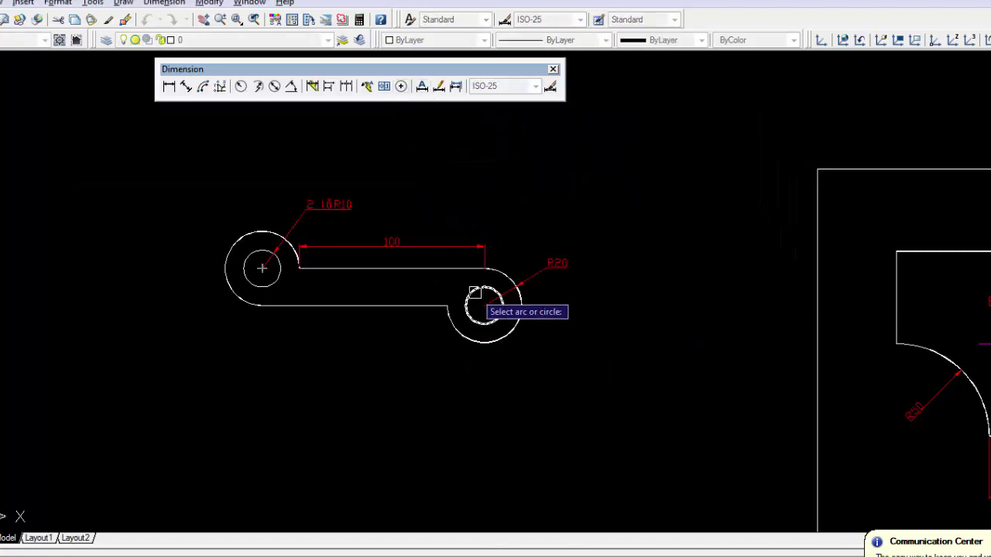
click(473, 290)
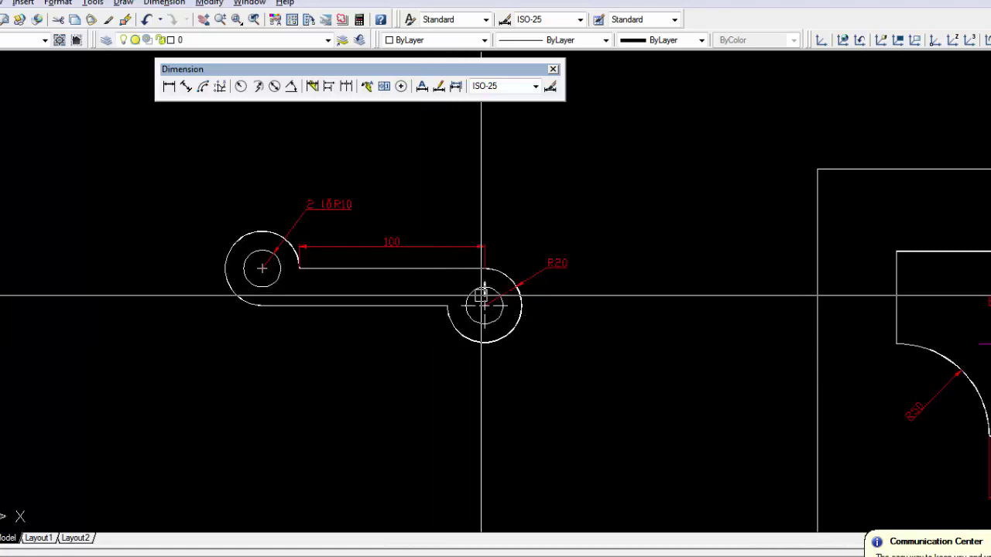
Remove the center marks from both holes of part b/
click(476, 320)
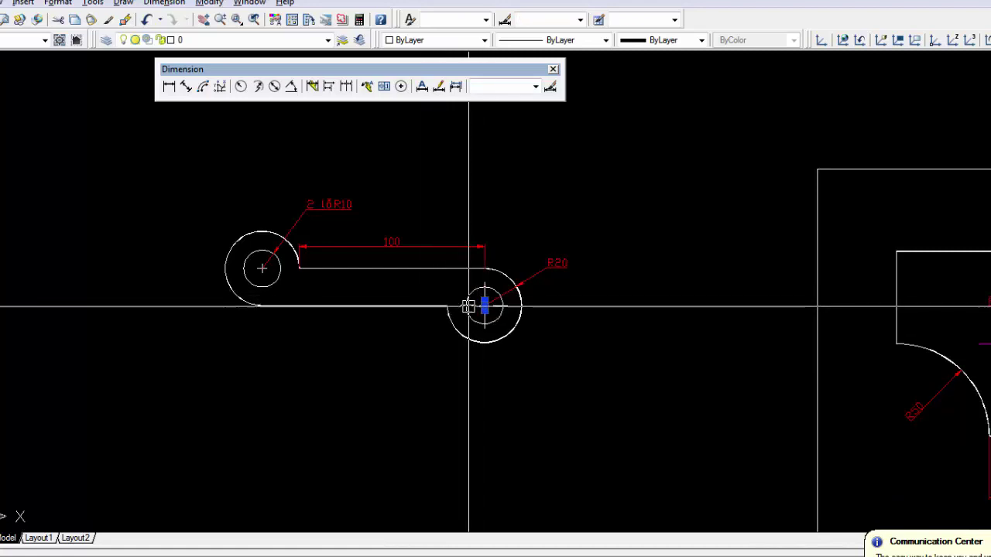
click(470, 307)
key(Escape)
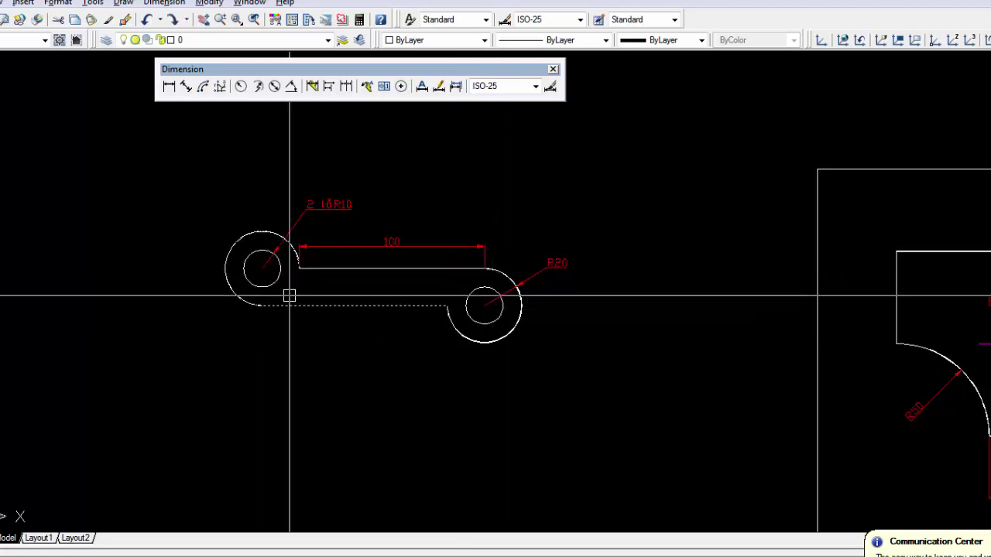
Make DTAM the current layer and draw vertical center lines upward and downward from the left hole's center
click(298, 39)
click(230, 89)
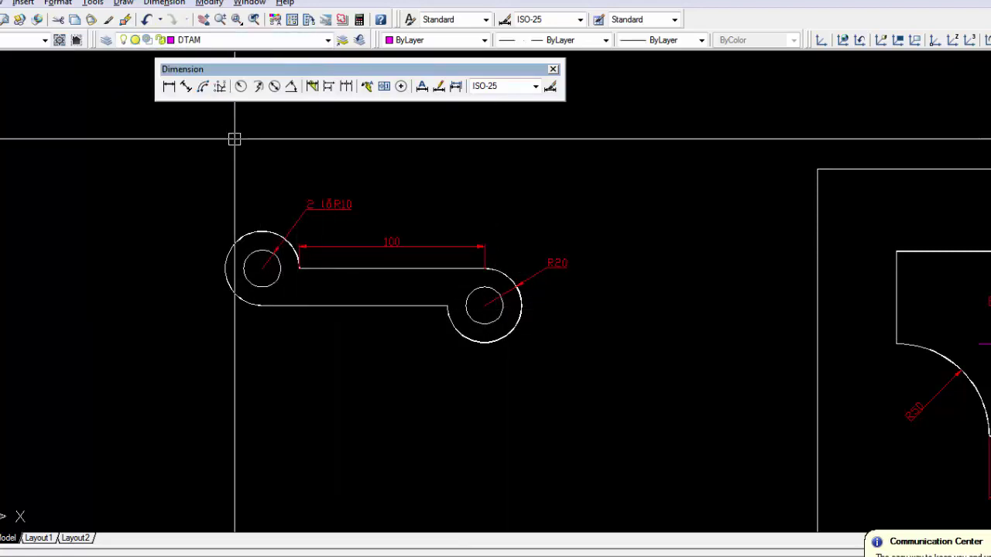
text(l)
key(Return)
click(262, 268)
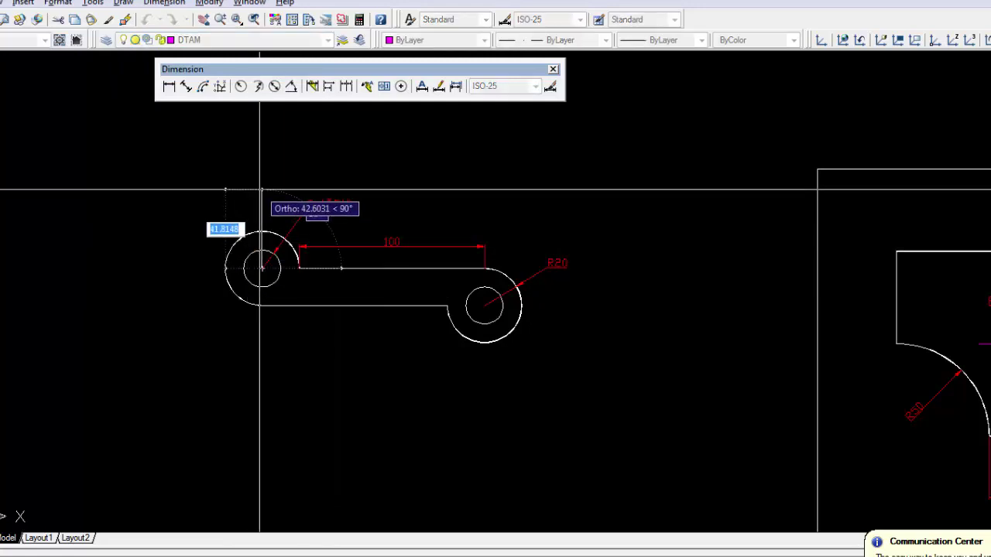
key(Escape)
key(Return)
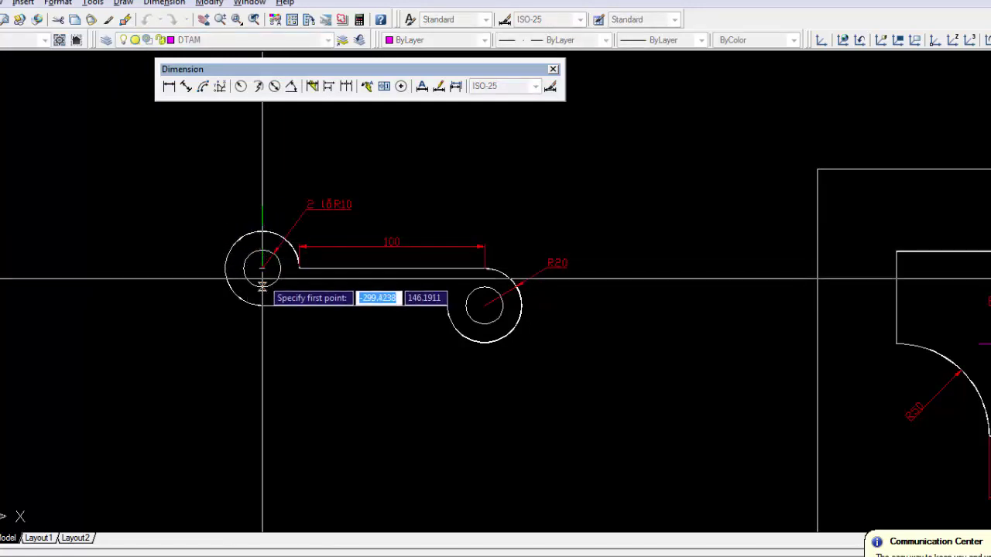
click(263, 267)
key(Escape)
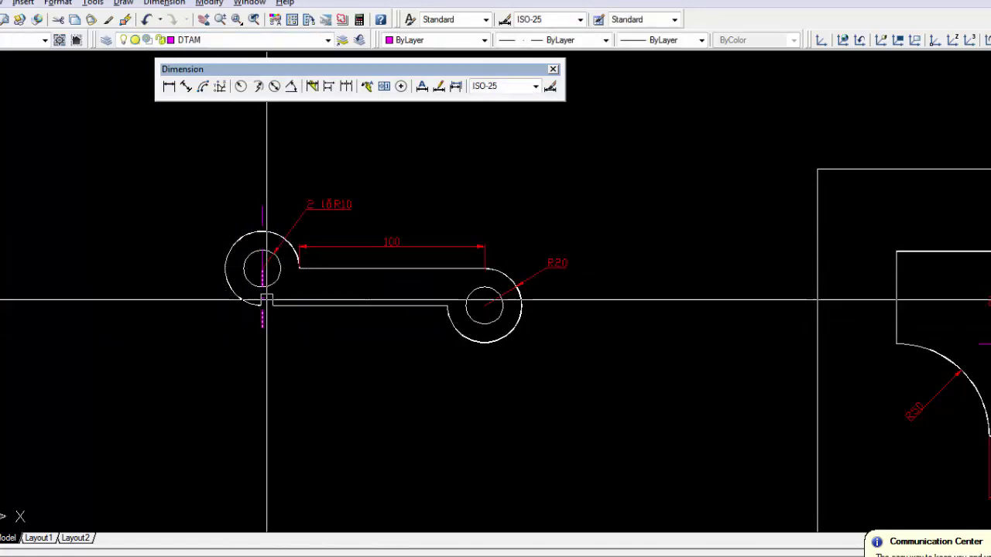
Draw horizontal center lines from the left hole's center, one to the left and one to the right
key(Return)
click(263, 268)
key(Escape)
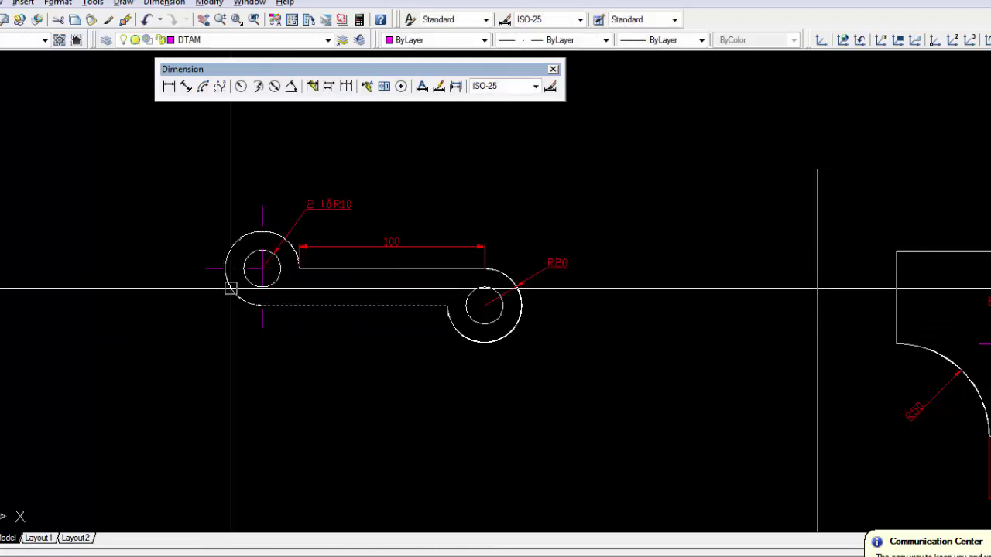
key(Return)
click(263, 268)
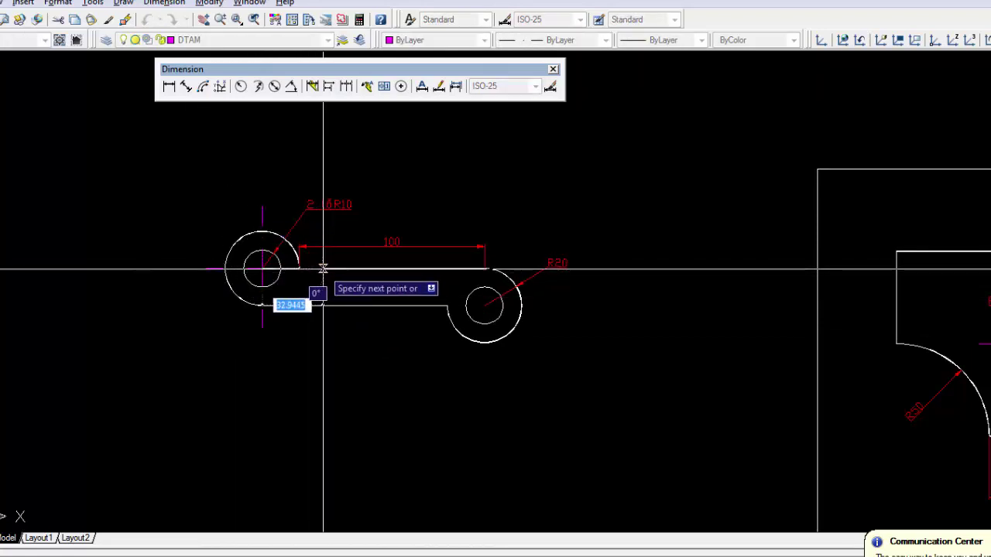
key(Escape)
Draw separate center lines outward from the right hole's center in all four directions
key(Return)
click(466, 306)
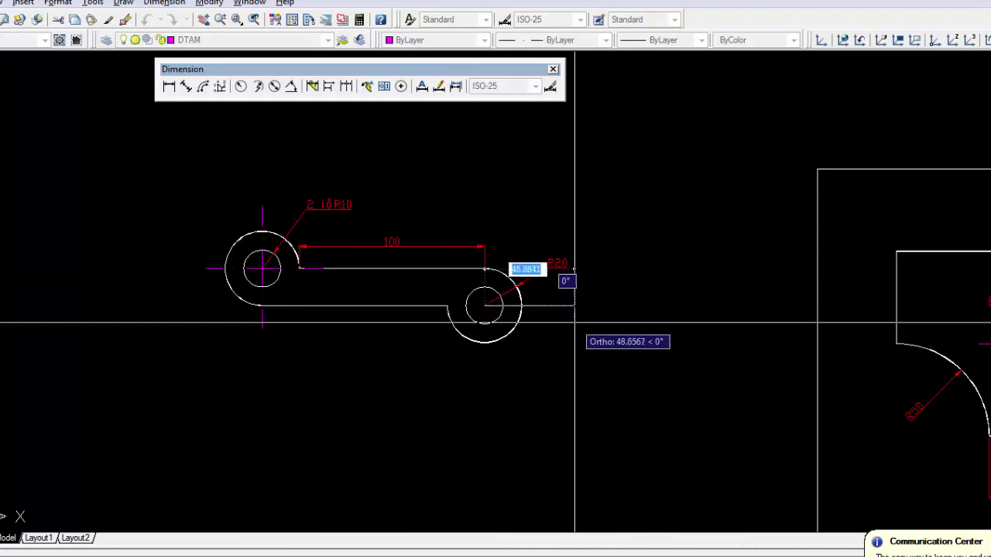
key(Escape)
key(Return)
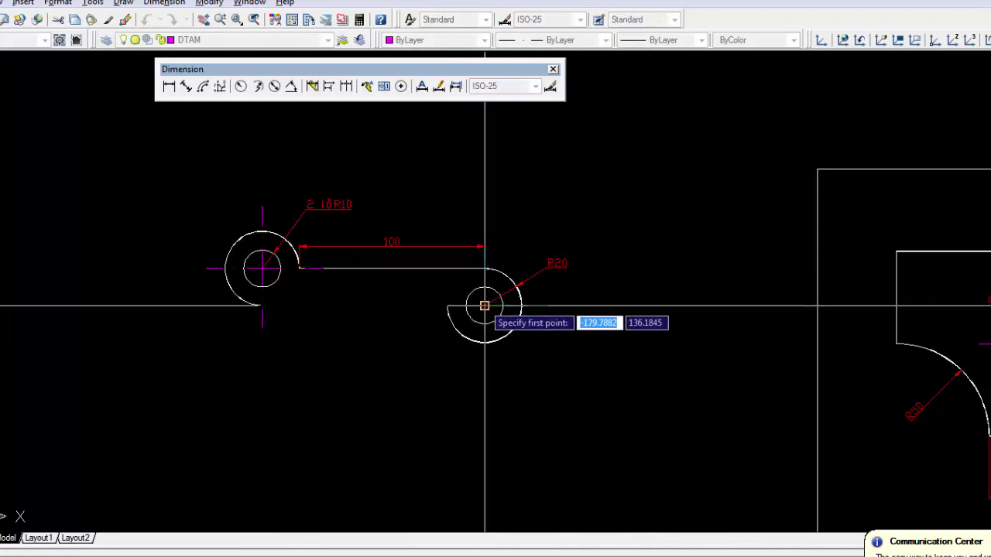
click(485, 305)
key(Escape)
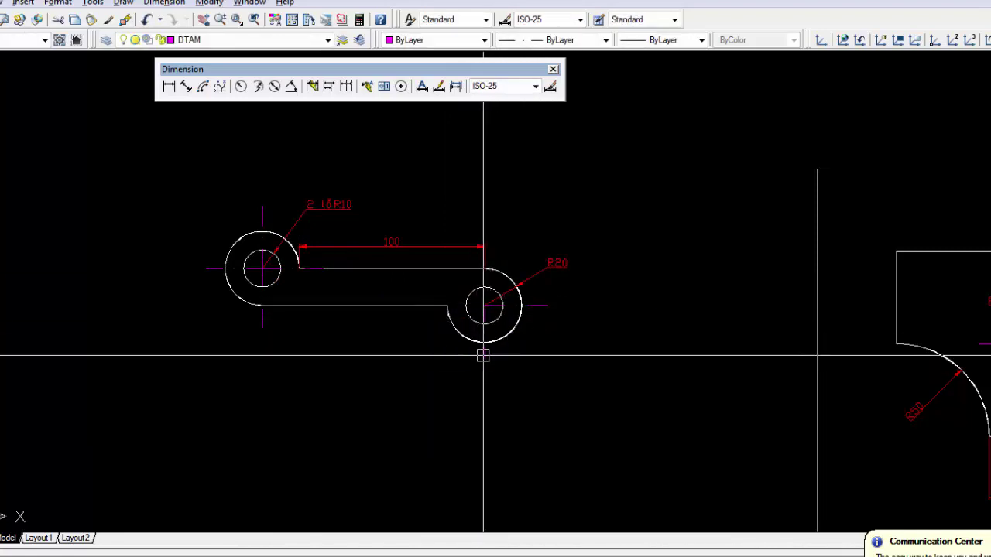
key(Return)
click(484, 306)
key(Escape)
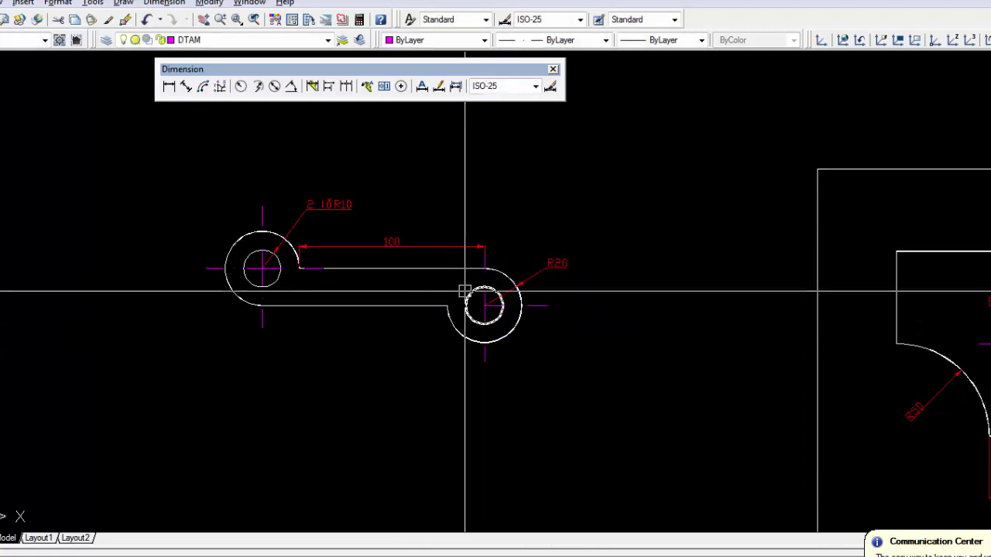
key(Return)
click(485, 306)
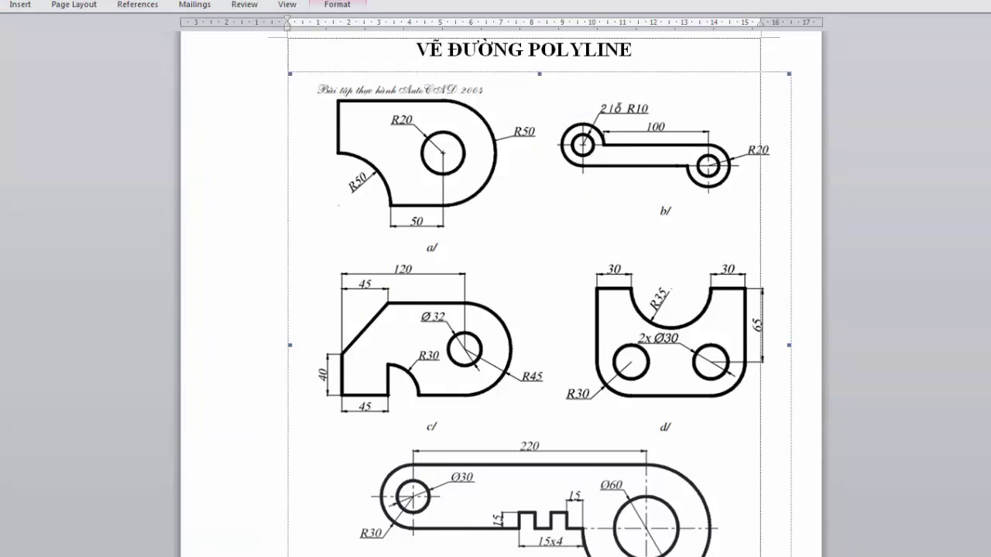
scroll(603, 219, down, 3)
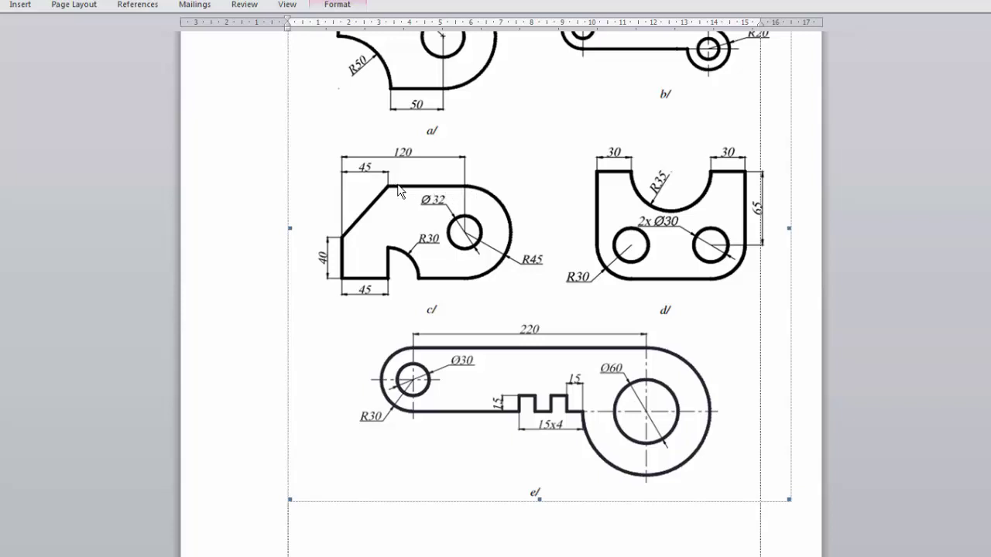
key(alt+Tab)
mouse_move(428, 238)
middle_down()
mouse_move(449, 239)
mouse_move(456, 85)
middle_up()
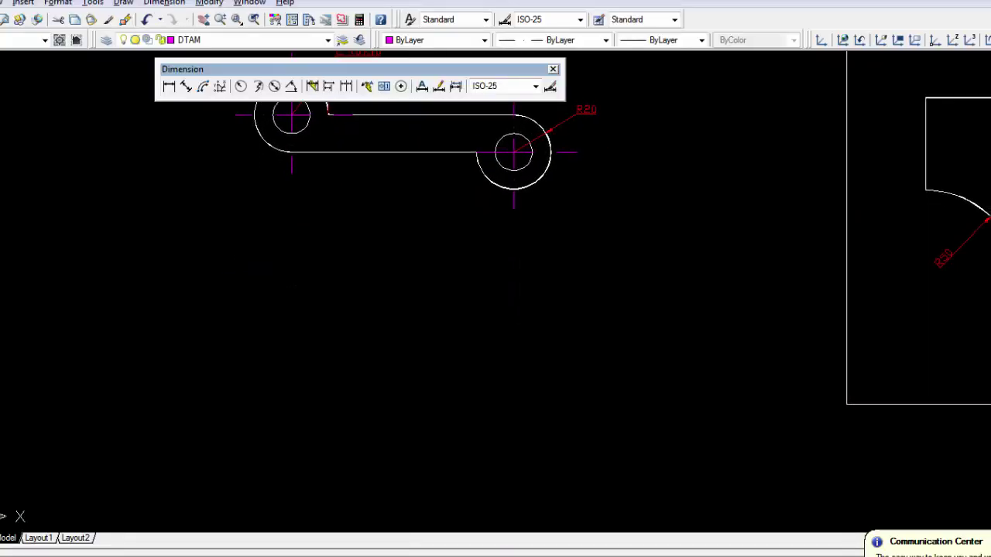
text(pl)
key(Return)
click(304, 329)
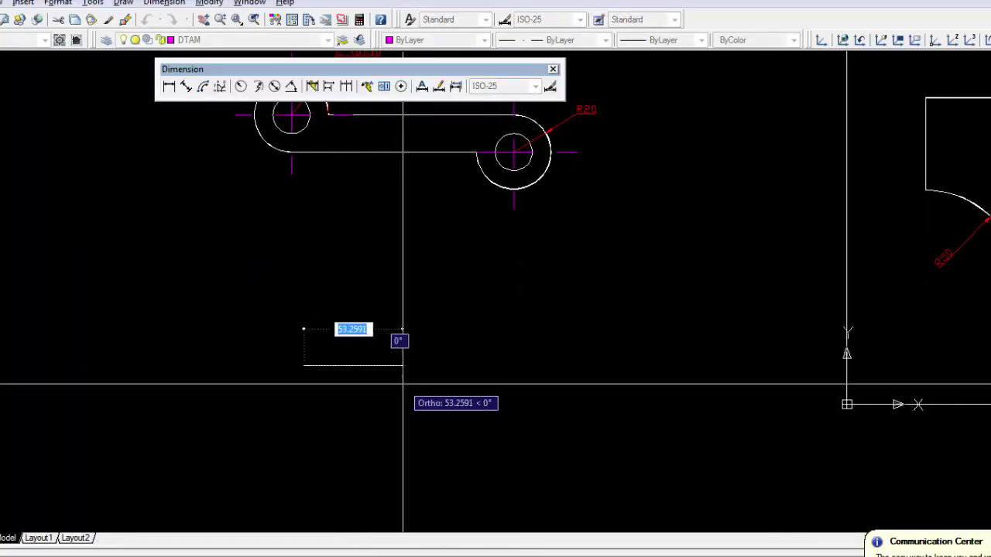
text(7)
key(Return)
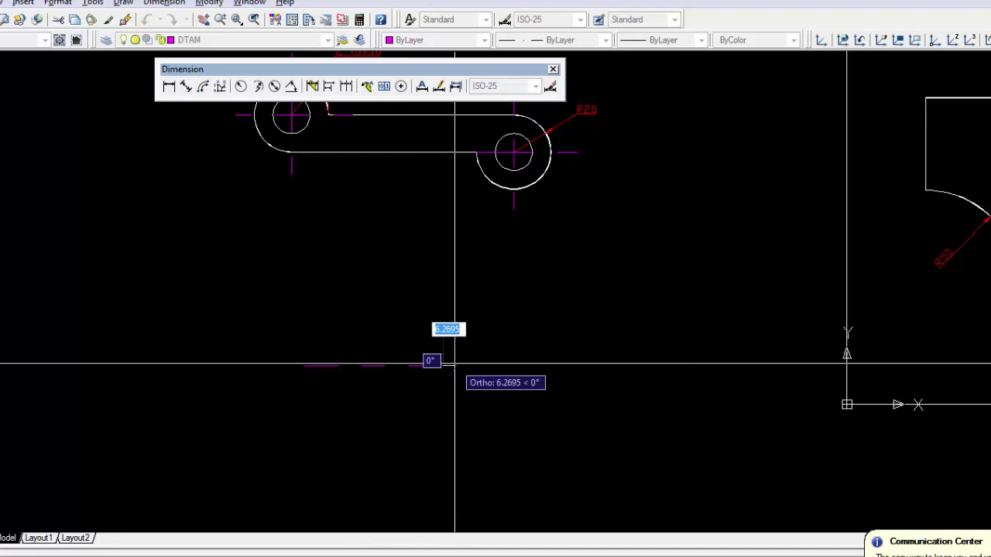
key(Return)
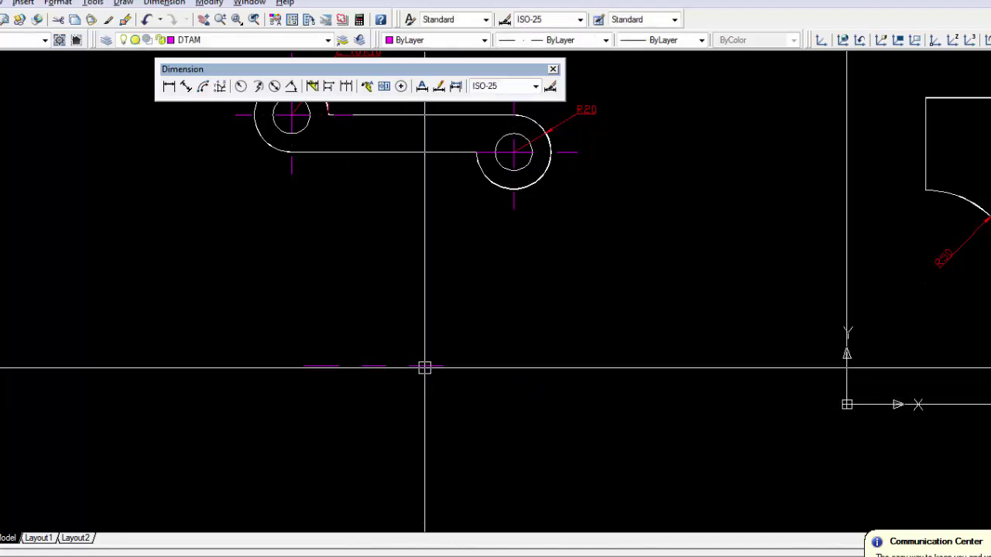
click(422, 368)
key(Delete)
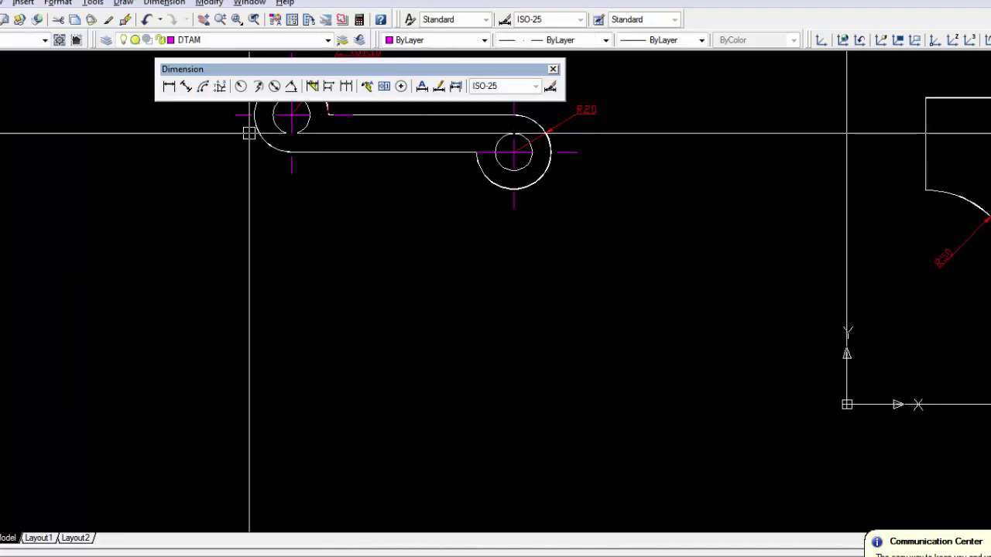
Make layer 0 the current layer
click(237, 40)
click(230, 56)
text(l)
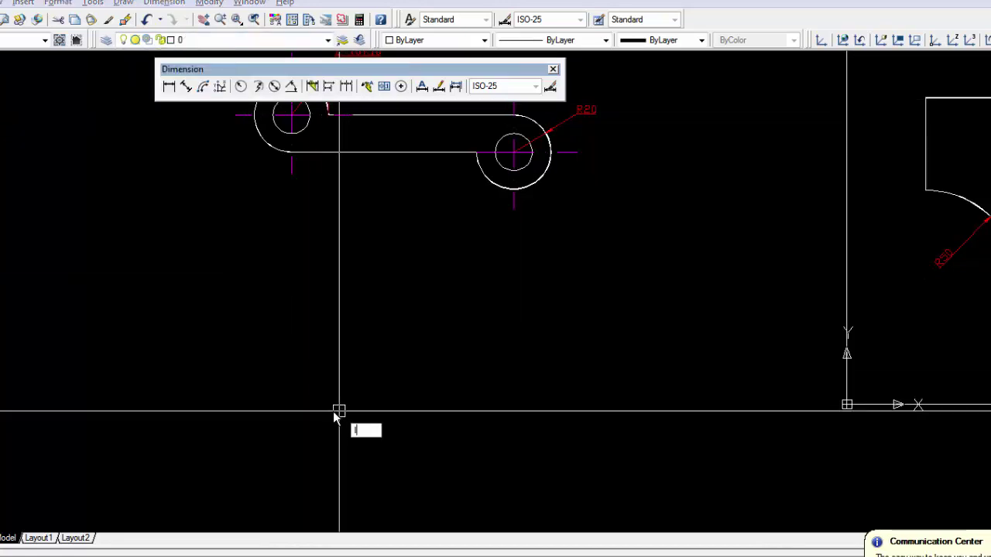
key(Return)
click(297, 365)
text(75)
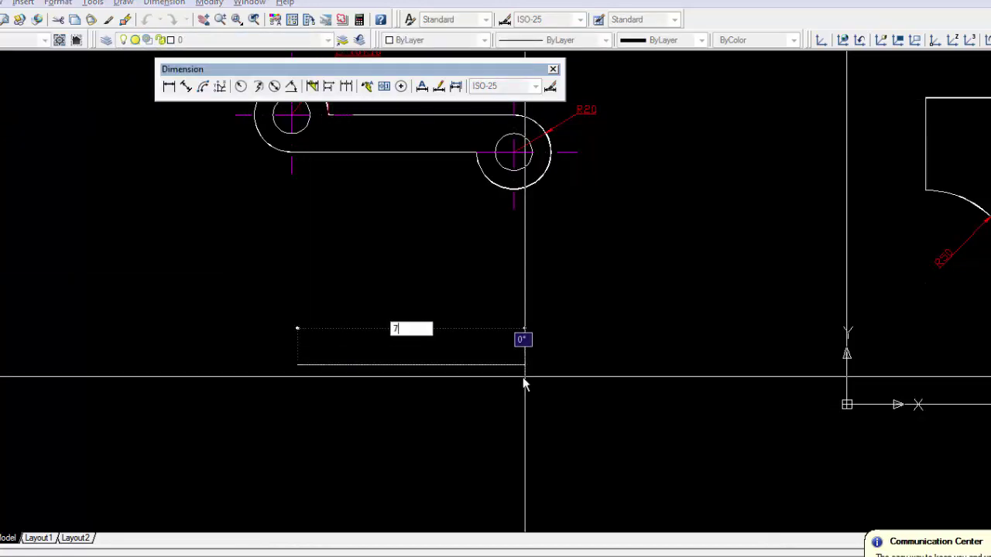
key(Return)
middle_drag(474, 441, 479, 377)
key(alt+Tab)
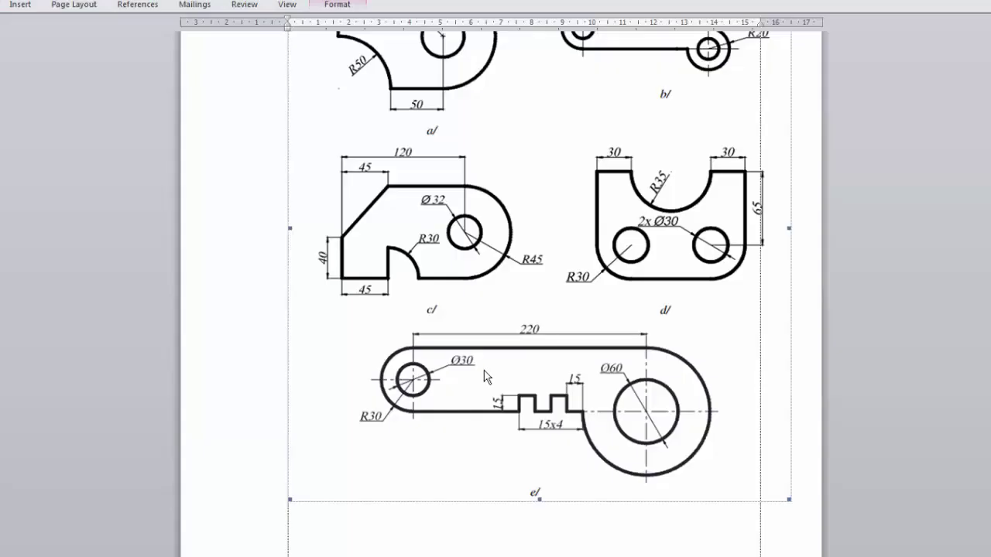
key(alt+Tab)
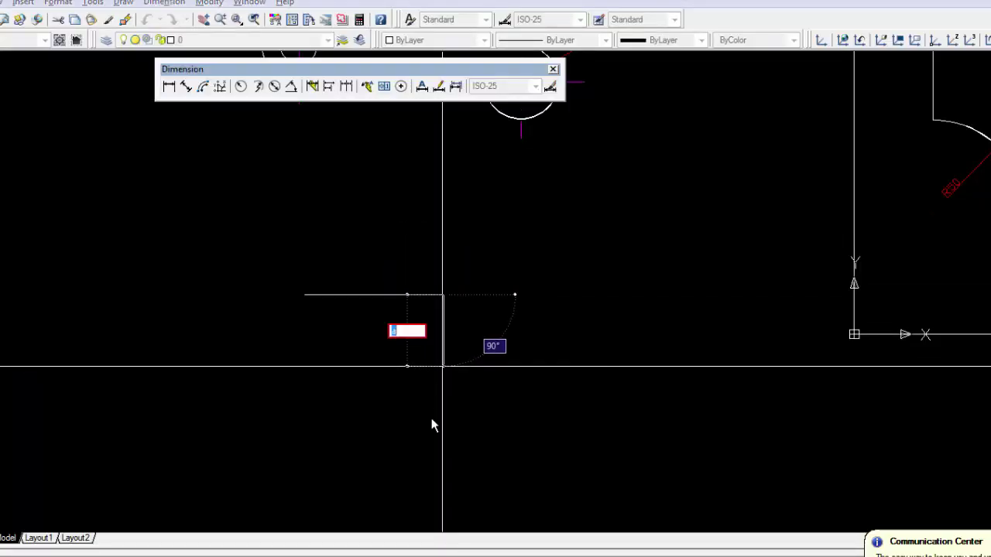
key(Return)
click(418, 294)
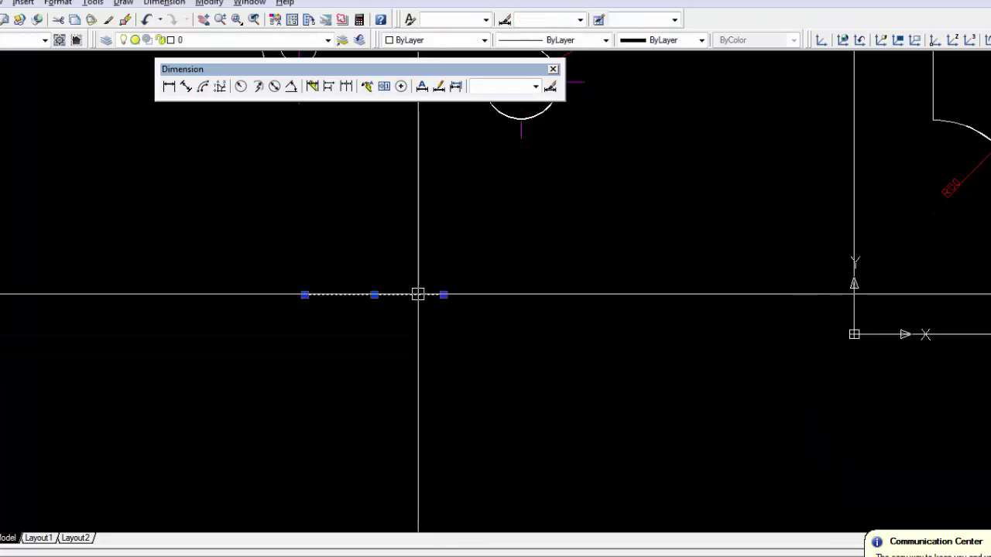
key(Delete)
Start part c/'s outline below part b/ with a polyline: a 75 mm horizontal segment to the right, continued by a 90 mm arc straight down
text(pl)
key(Return)
click(194, 275)
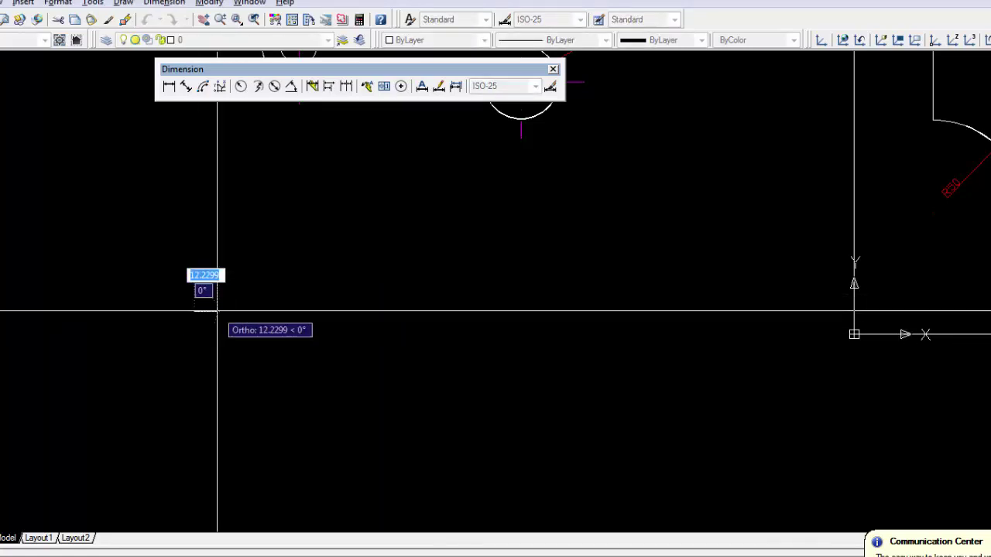
text(75)
key(Return)
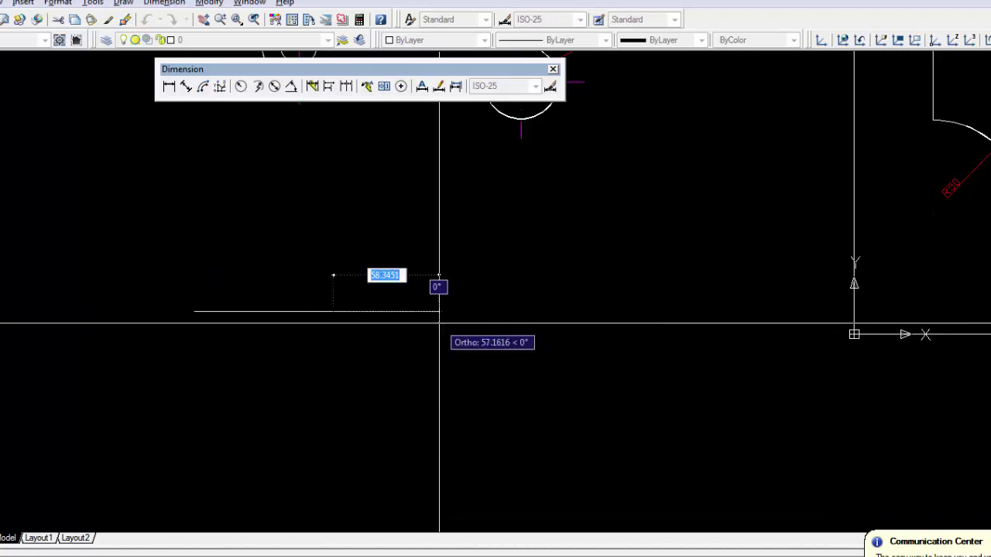
text(a)
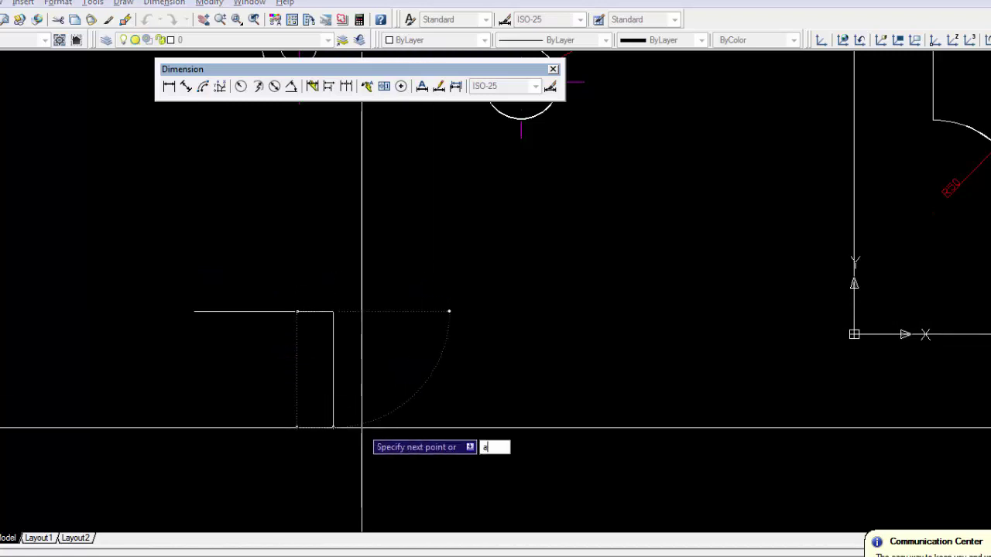
key(Return)
text(90)
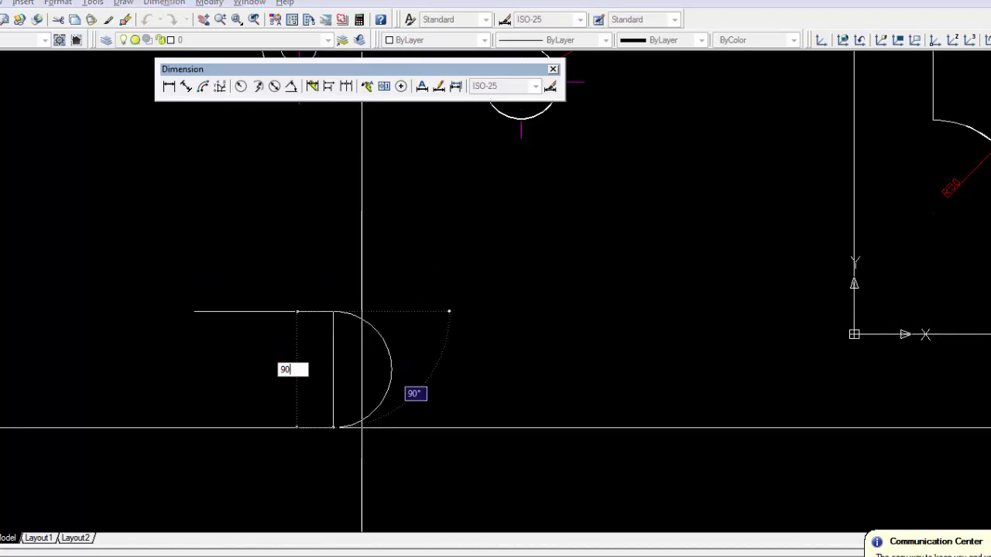
key(Return)
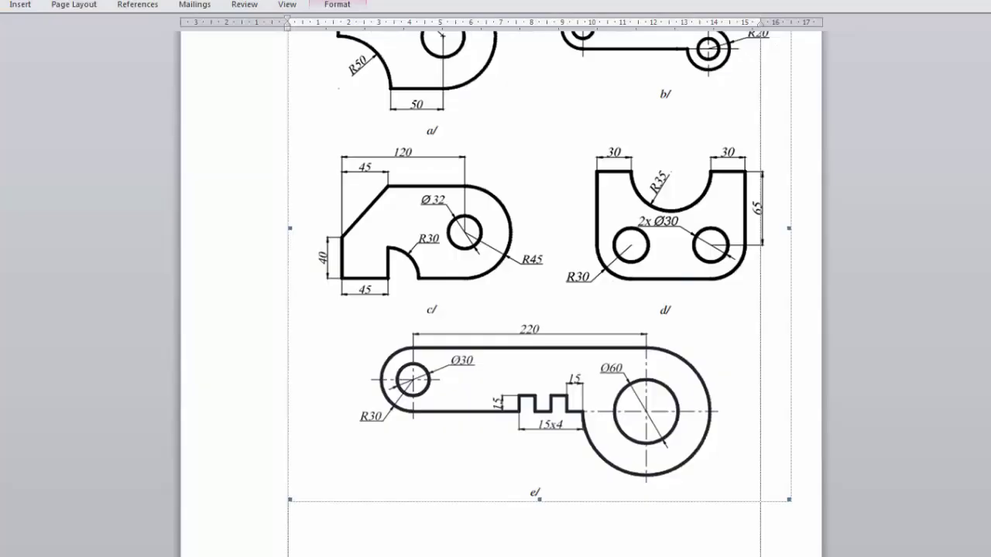
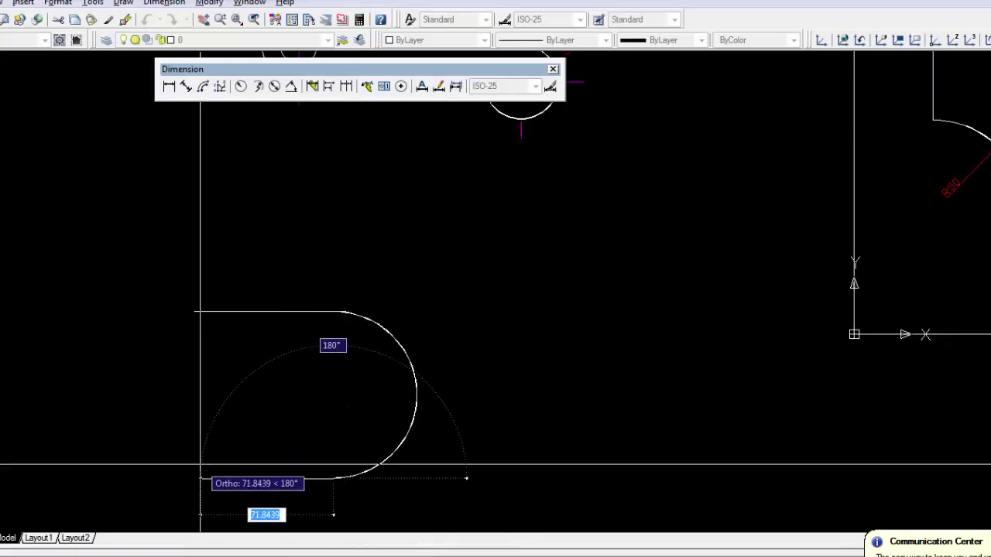
Continue part c/'s polyline along the lower edge with segments of 45 mm and 30 mm to the left, and 30 mm straight up
text(45)
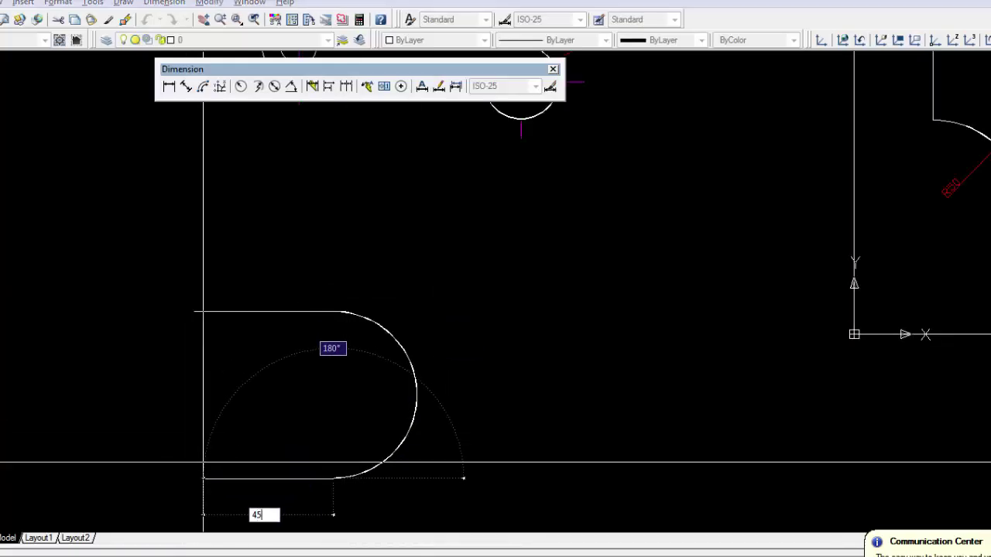
key(Return)
middle_drag(221, 463, 240, 312)
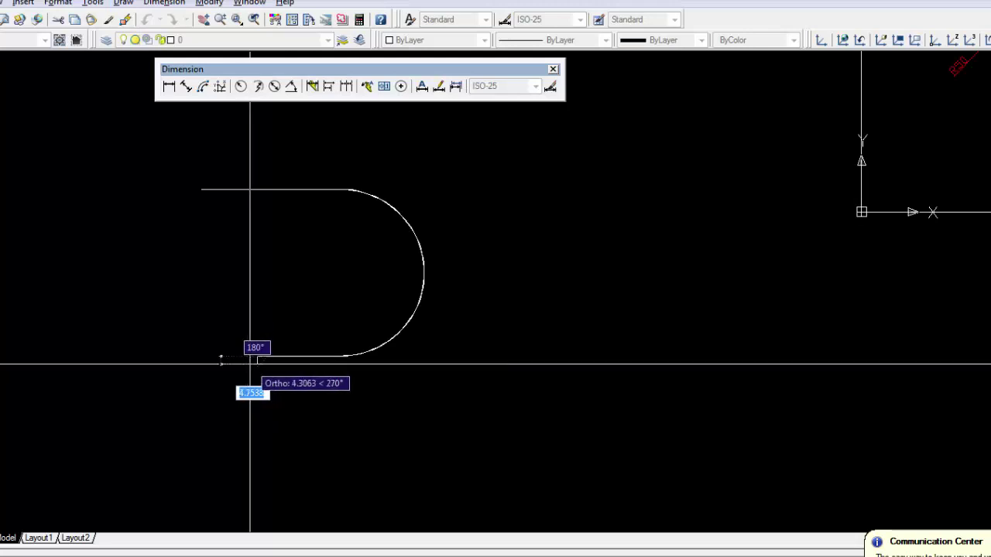
text(30)
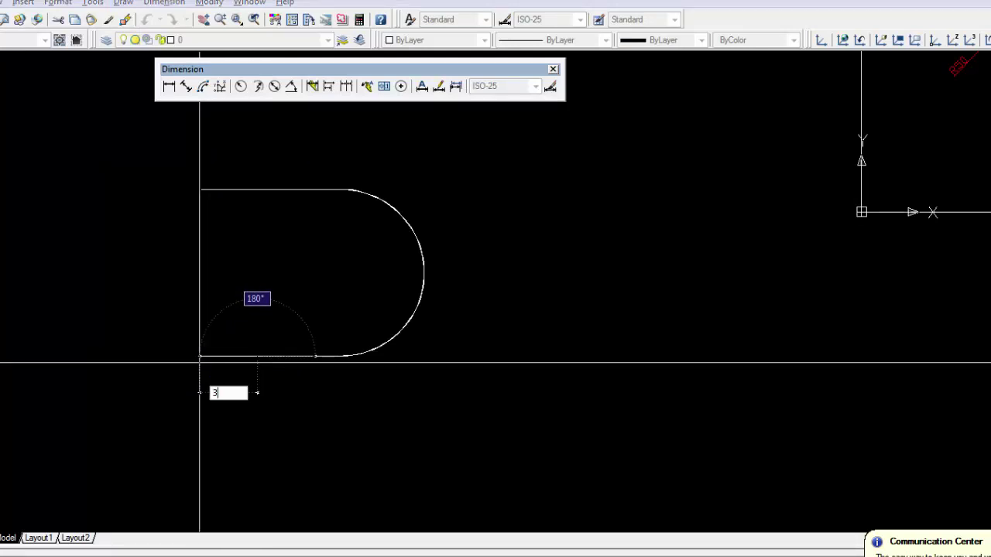
key(Return)
text(30)
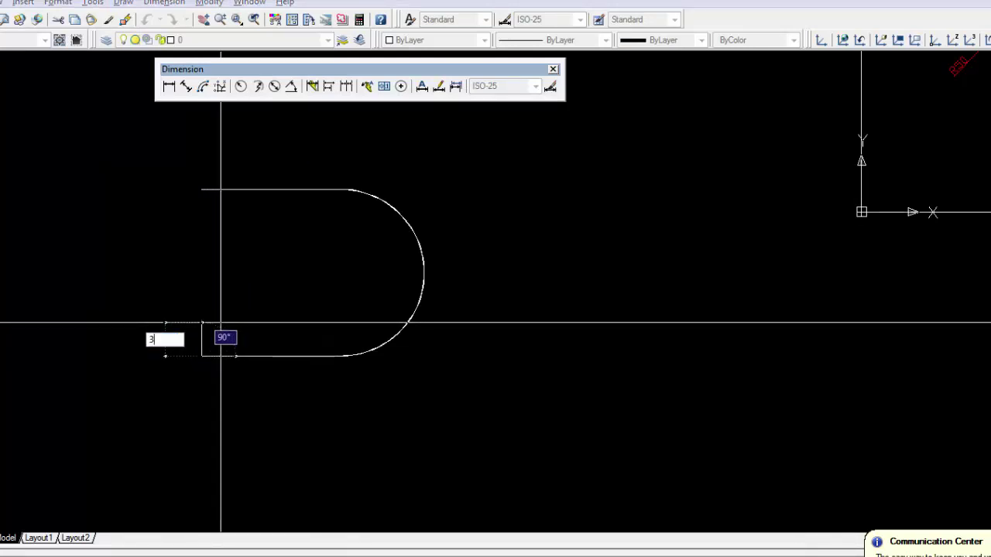
key(Return)
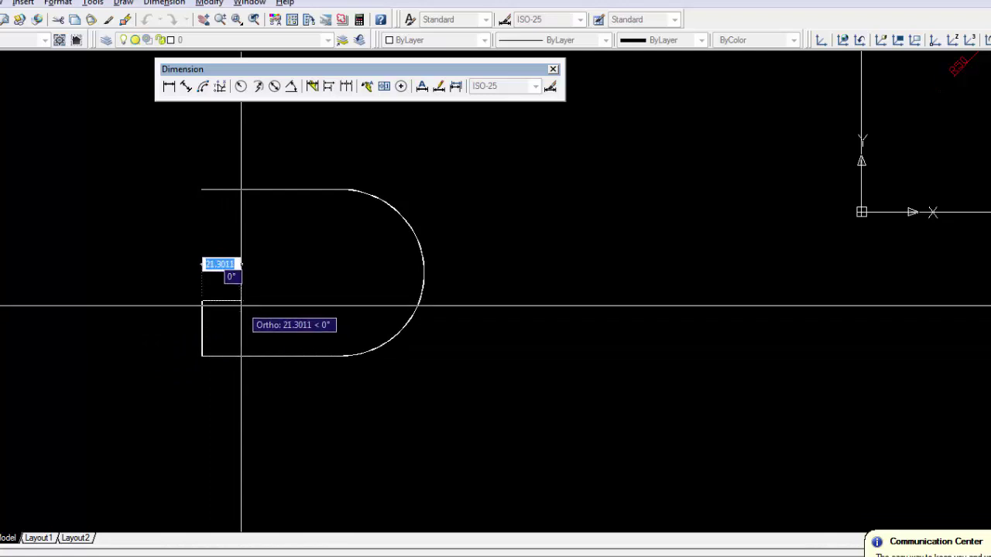
Add a center-defined polyline arc of 30 mm radius, running full circle around the lower corner of the notch
text(a)
key(Return)
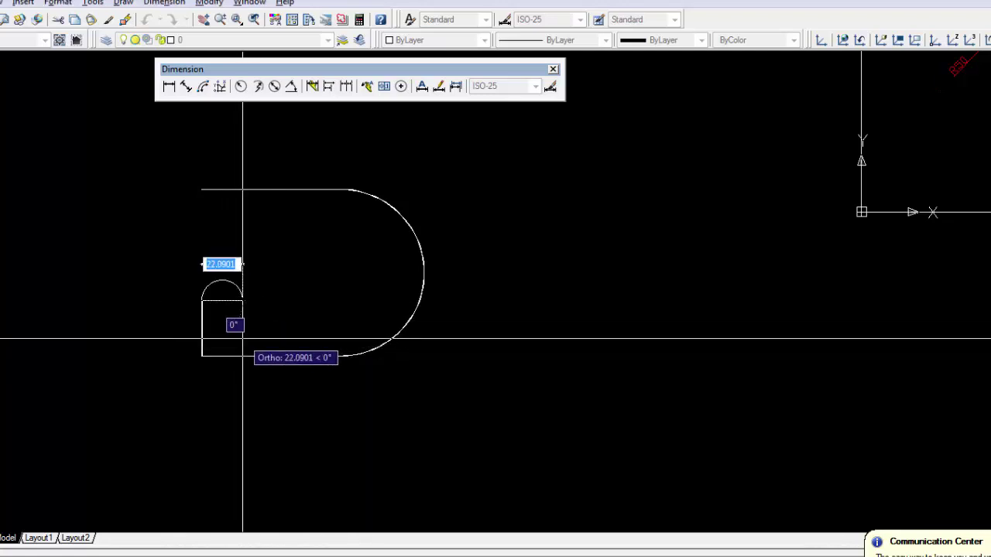
text(ce)
key(Return)
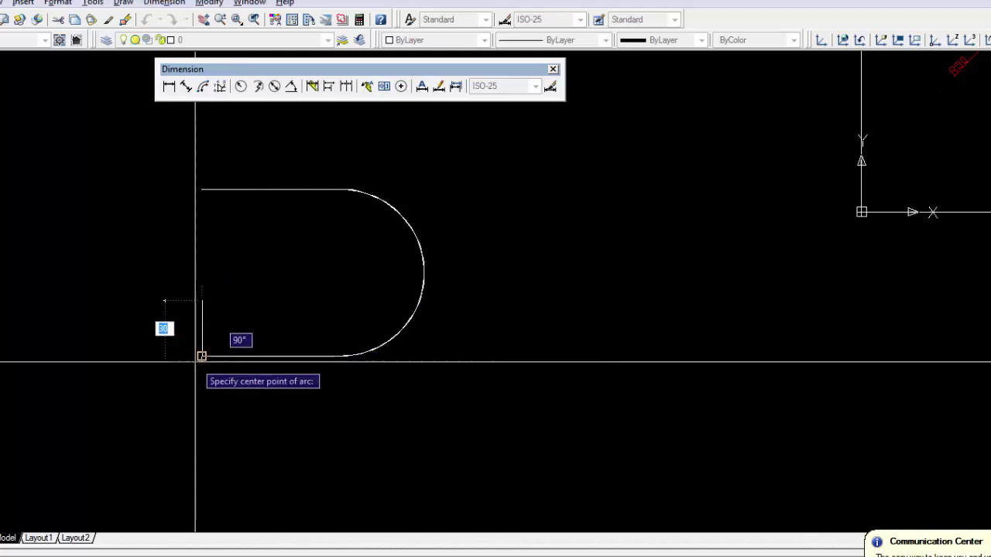
click(201, 356)
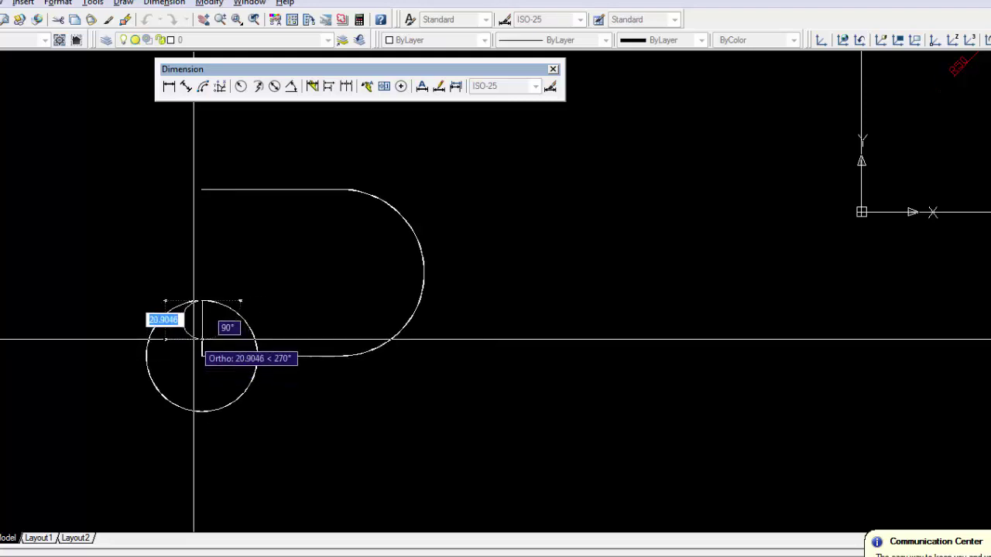
Return to straight segments down to the notch corner, 45 mm left and 40 mm up, and end at the upper edge's start point
text(l)
key(Return)
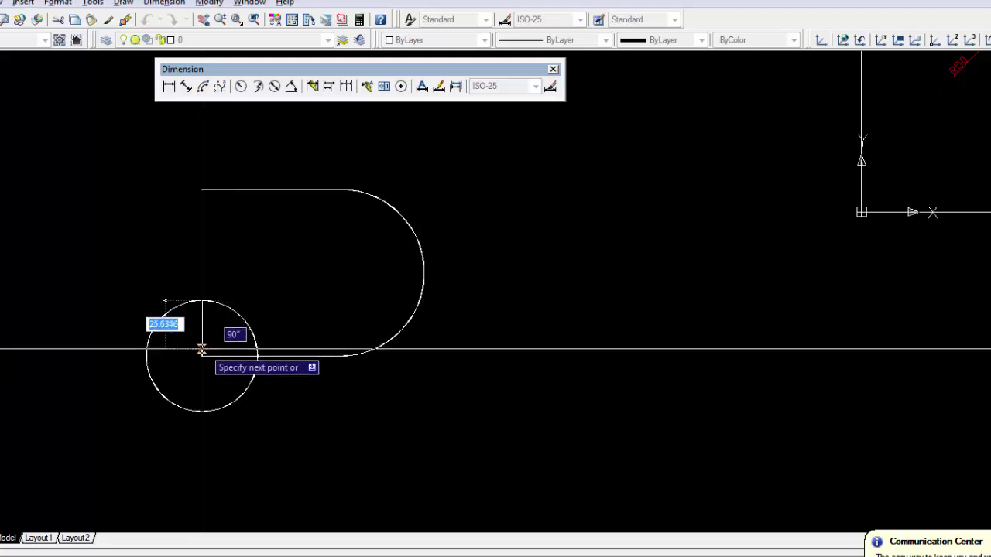
click(201, 356)
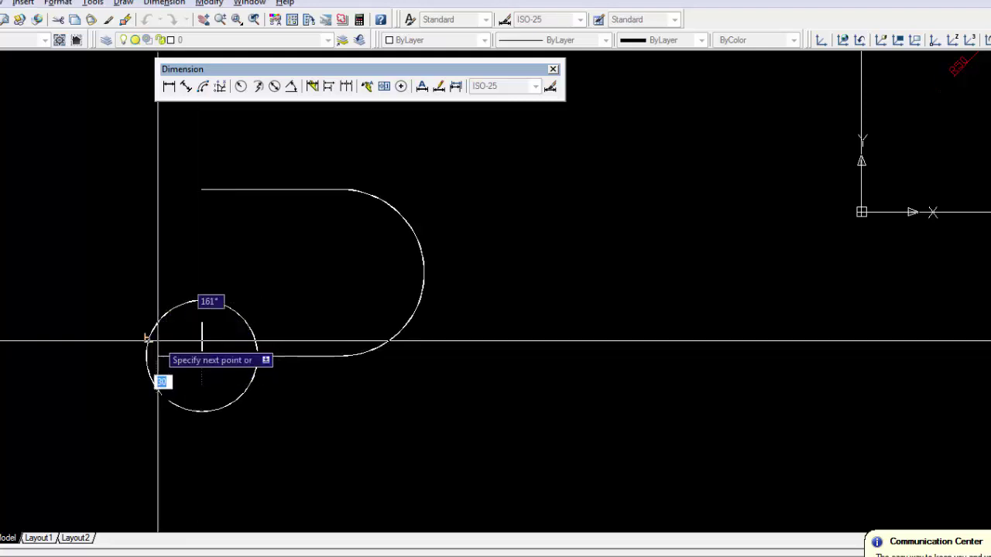
middle_drag(78, 363, 206, 371)
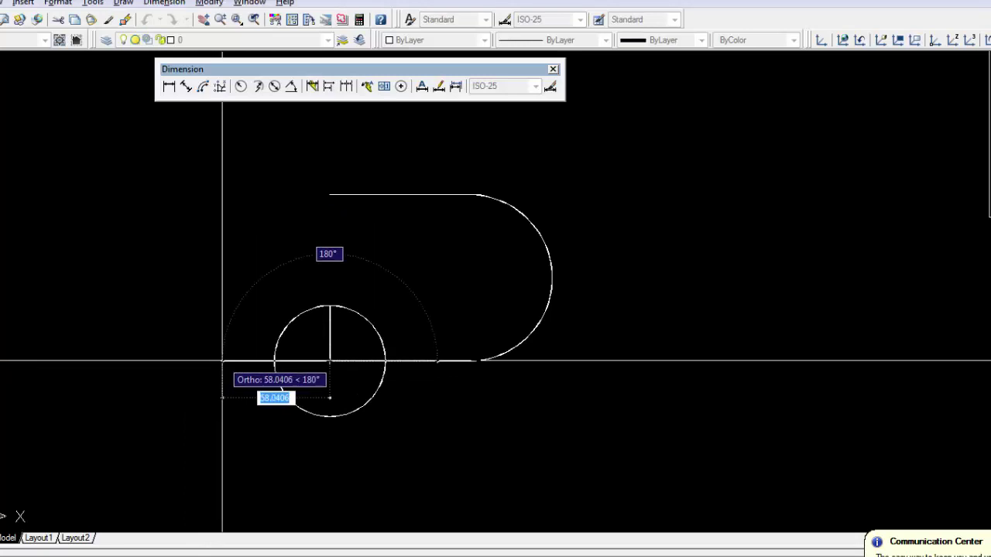
text(45)
key(Return)
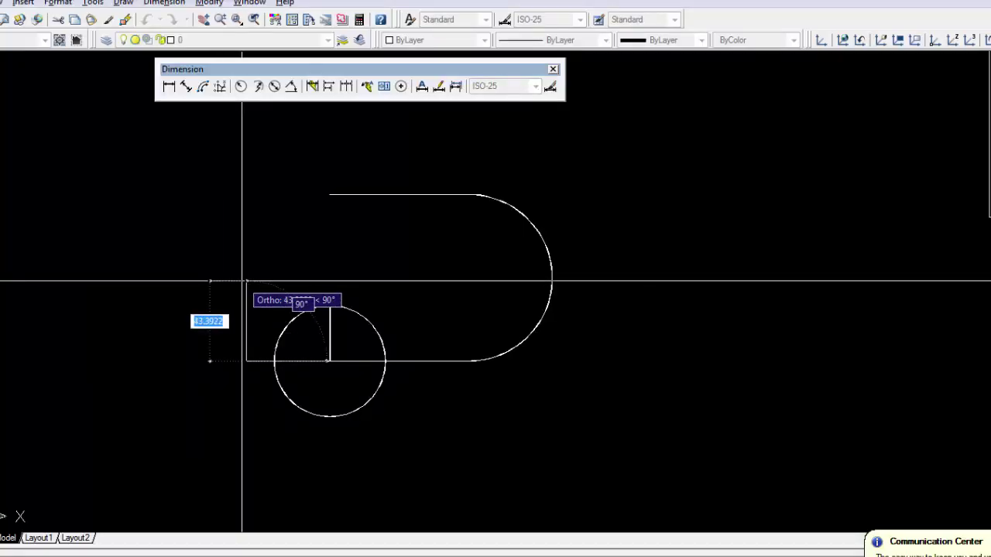
text(40)
key(Return)
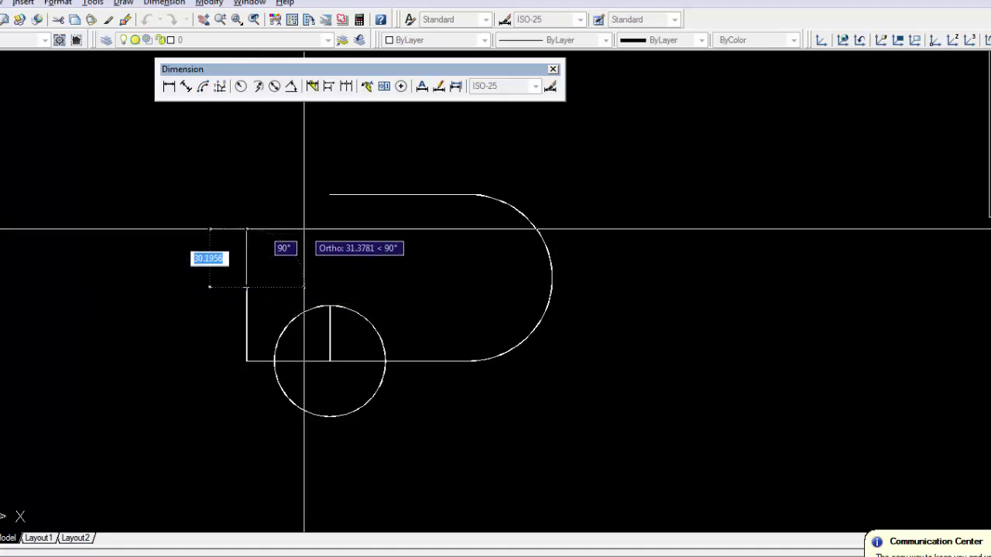
click(330, 194)
key(Return)
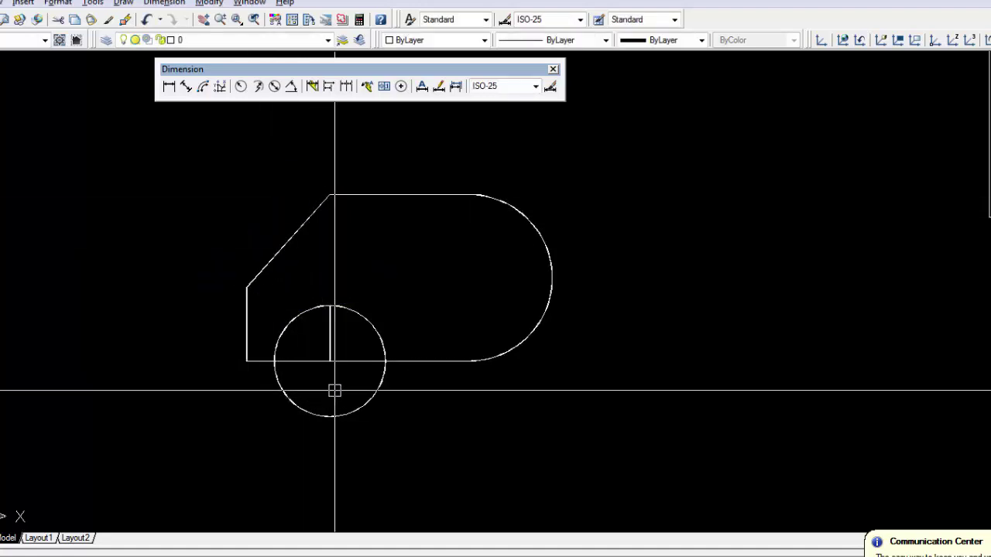
Trim the circle's lower half, its upper-left quarter and the lower edge across the opening to leave the quarter-round notch
middle_drag(334, 389, 317, 371)
text(tr)
key(Return)
key(Return)
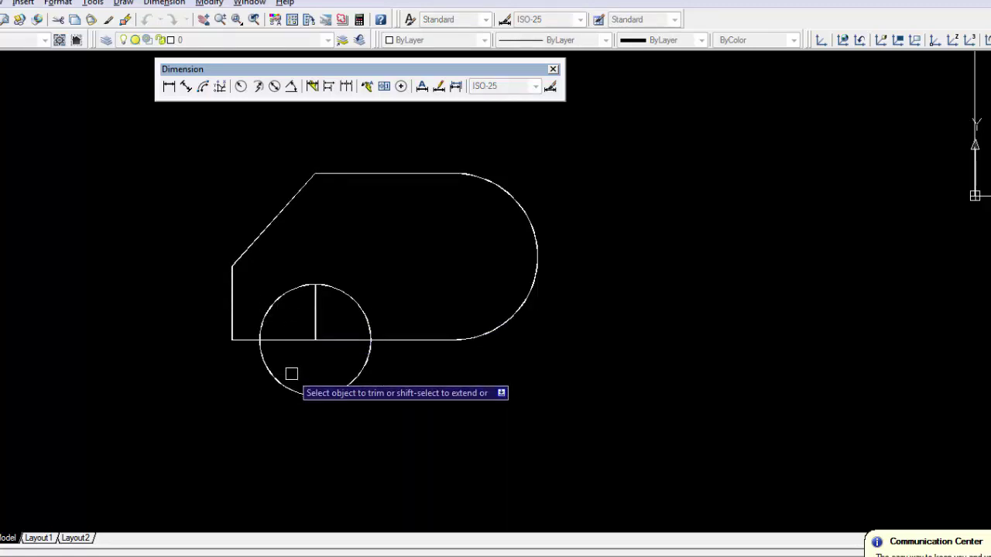
click(303, 403)
click(288, 391)
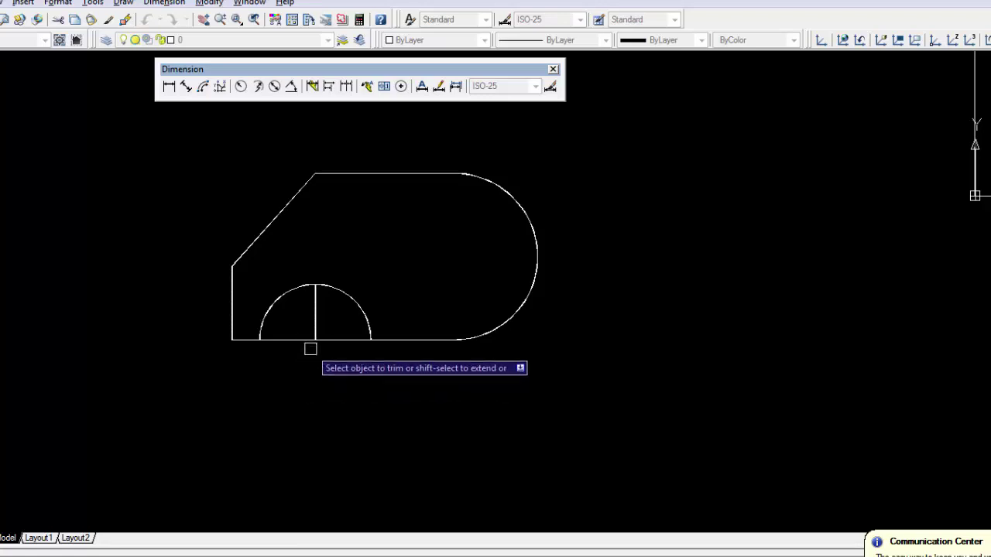
click(275, 294)
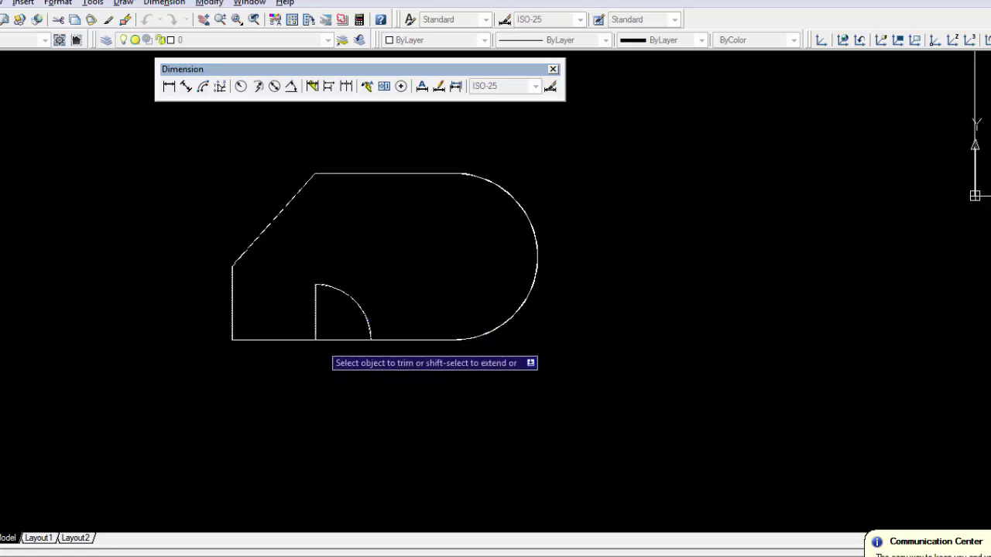
click(336, 338)
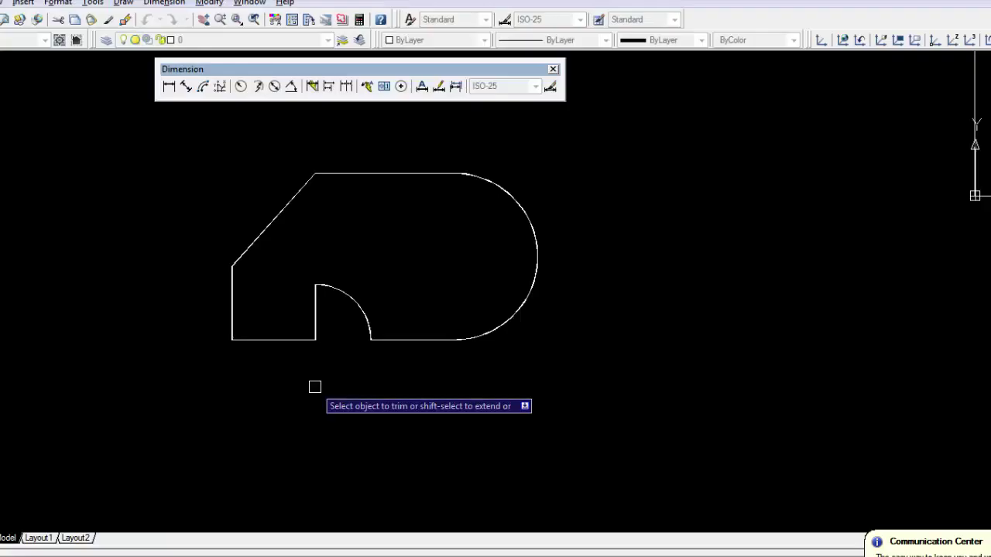
key(Return)
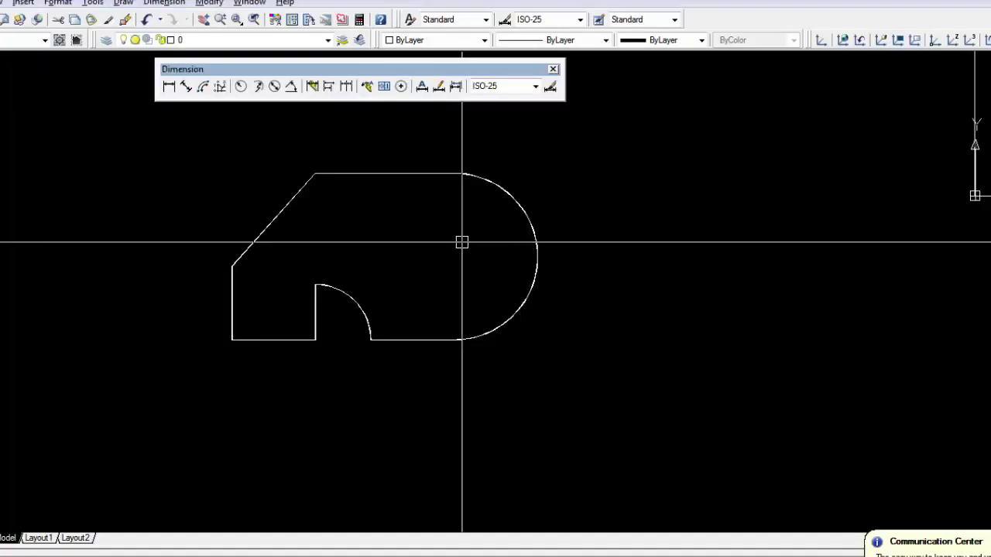
Draw a 32 mm diameter circle at the center of part c/'s large end arc
text(c)
key(Return)
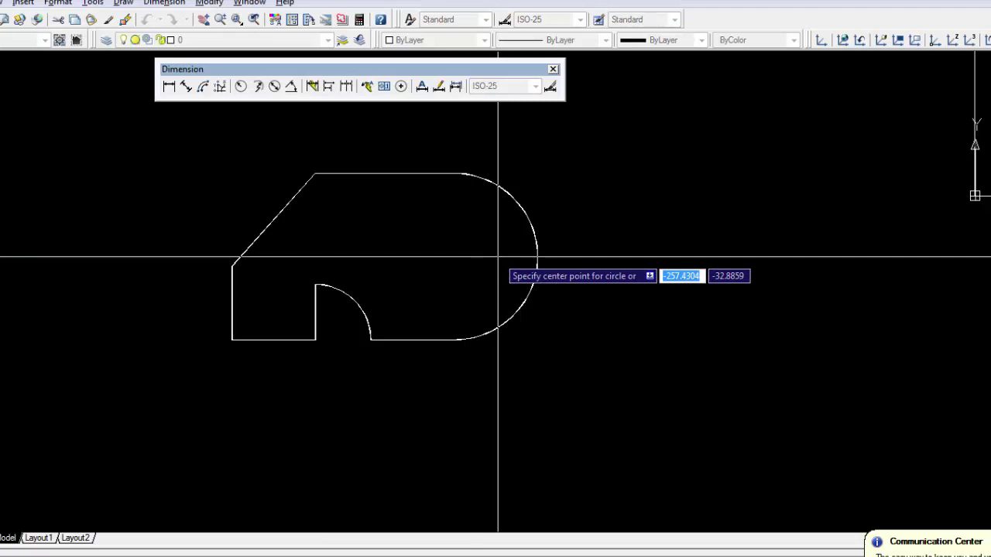
click(454, 257)
text(d)
key(Return)
text(32)
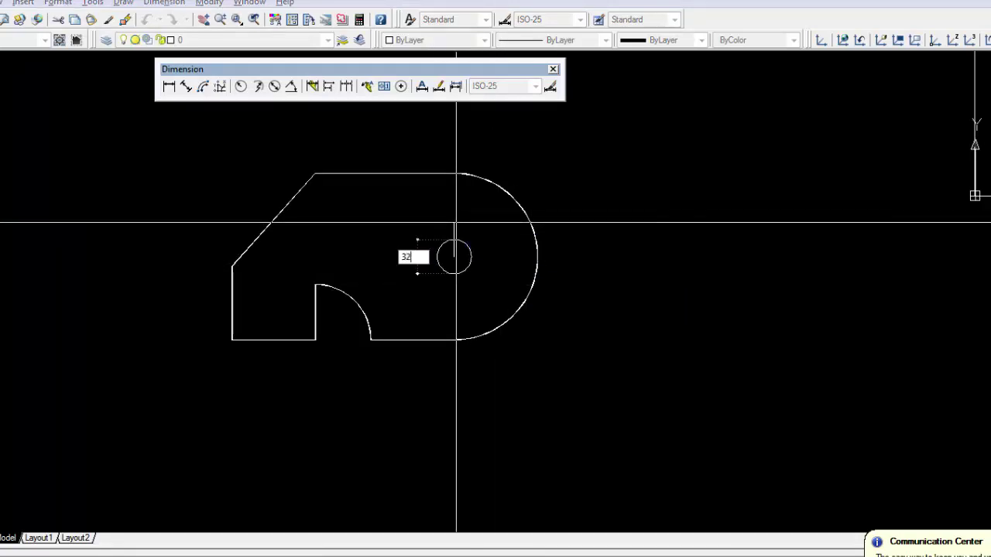
key(Return)
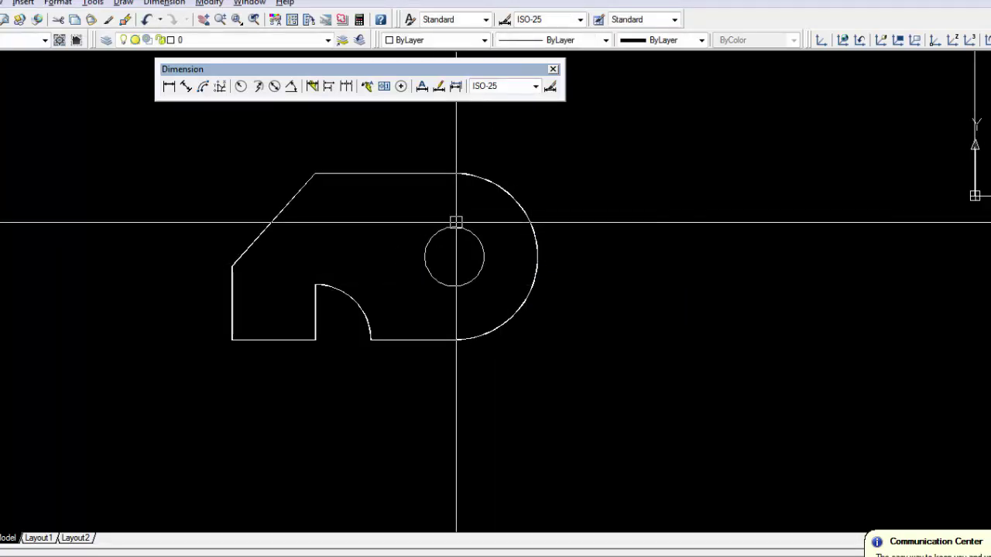
Make DTAM the current layer and draw a vertical center line through the hole's center, extending beyond part c/'s upper and lower edges
mouse_move(445, 237)
middle_down()
mouse_move(452, 286)
mouse_move(477, 309)
middle_up()
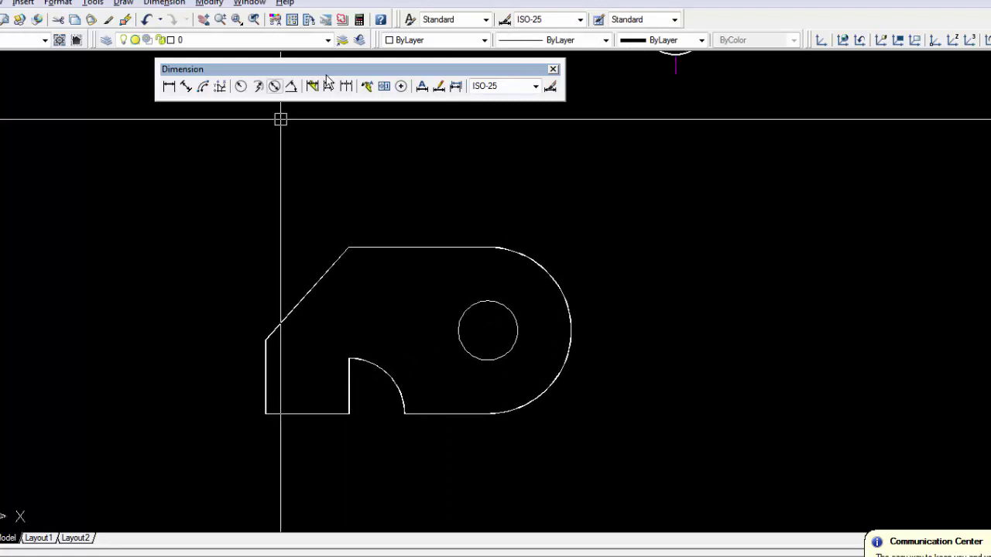
click(286, 39)
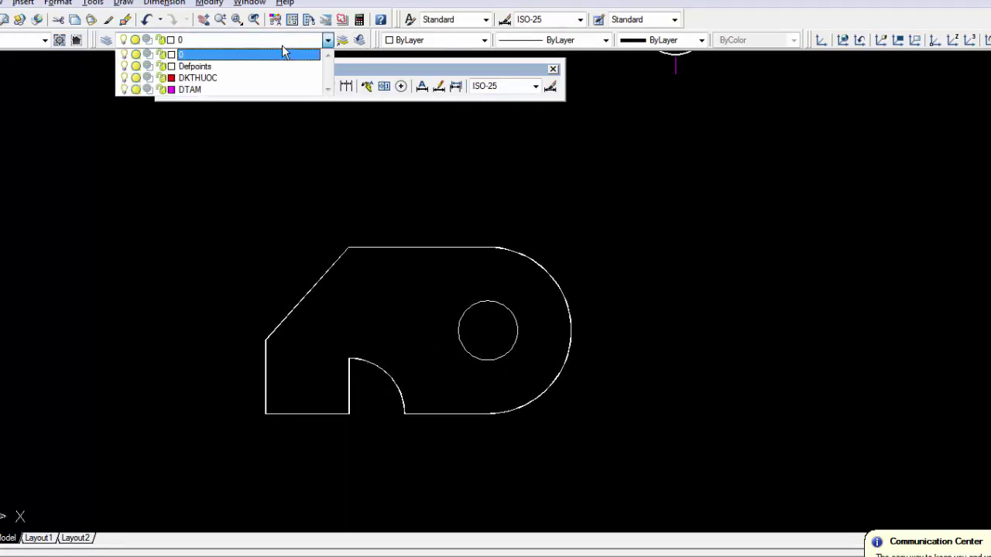
click(259, 89)
text(dli)
key(Return)
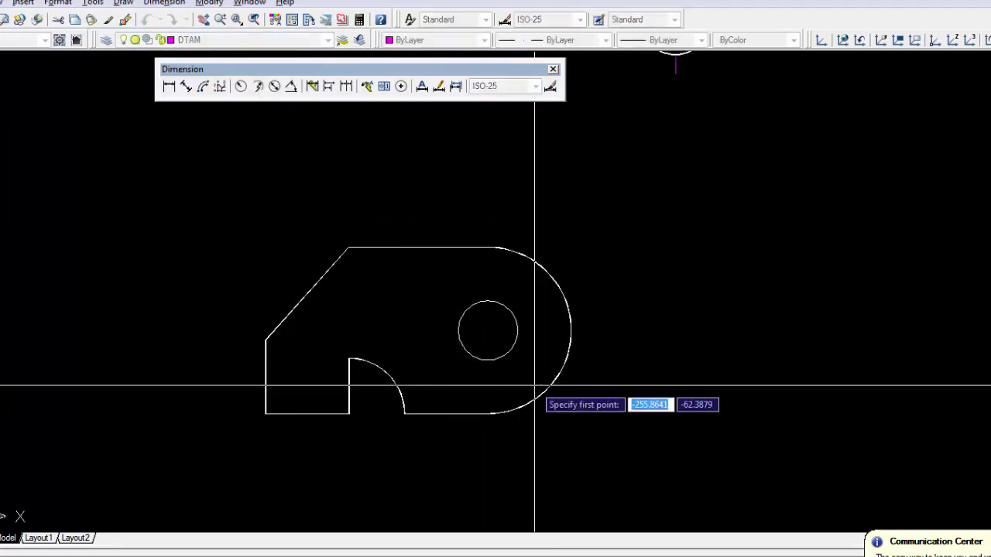
click(487, 332)
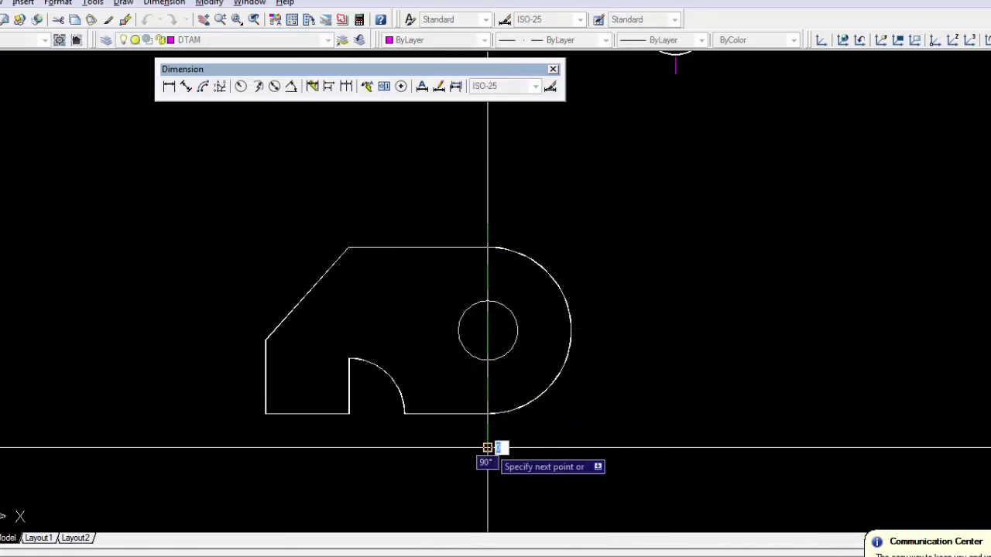
click(486, 448)
key(Return)
Draw horizontal center lines from the hole's center, one to the right past the end arc and one to the left
key(Return)
click(487, 331)
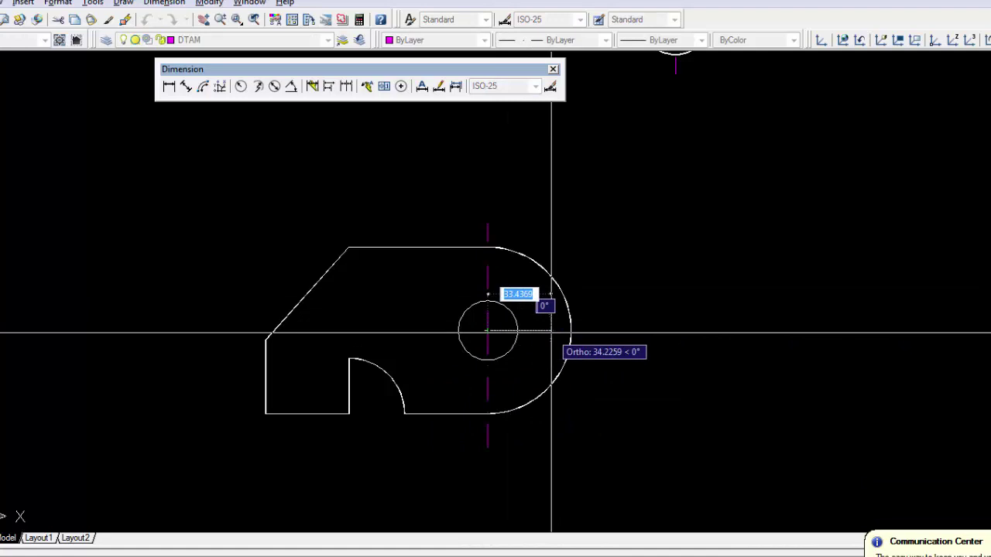
click(600, 332)
key(Return)
key(Return)
click(487, 331)
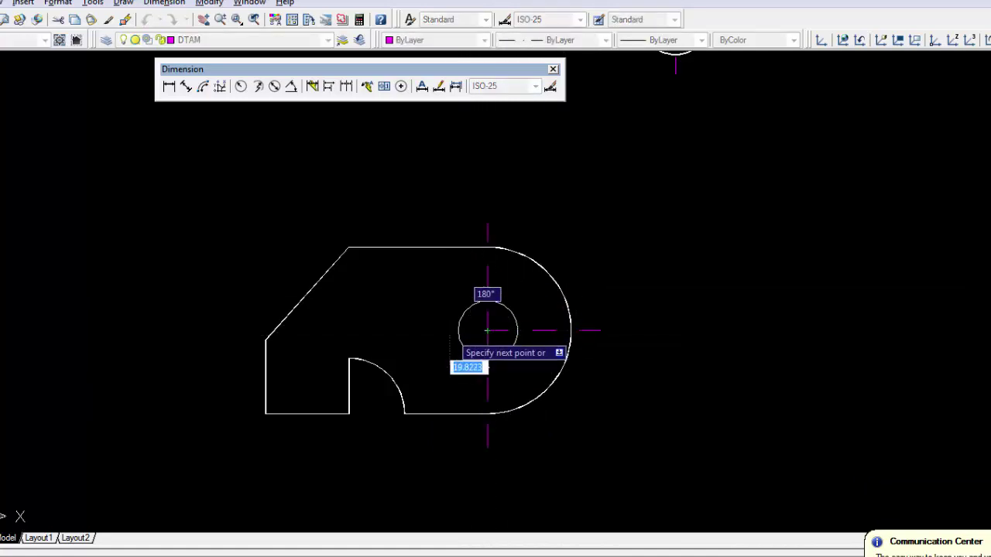
click(378, 331)
key(Return)
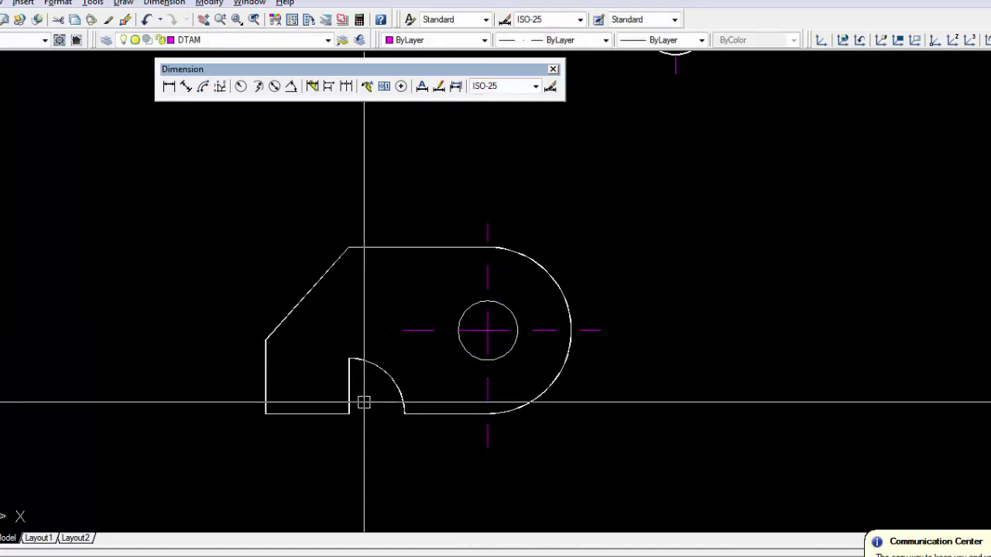
Check the reference sheet and dimension the diameter of part c/'s hole, placing the text up and left of it inside the outline
key(alt+Tab)
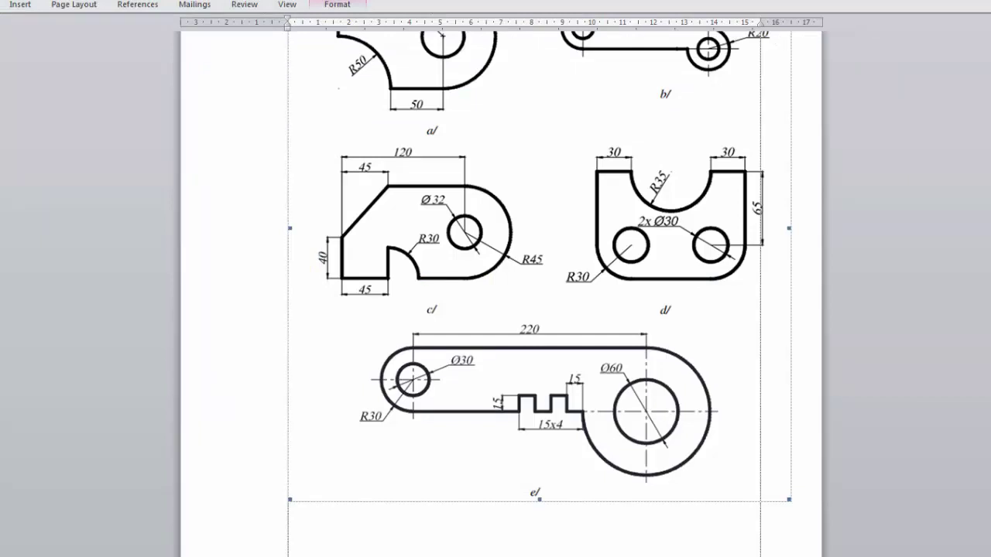
key(alt+Tab)
key(alt+Tab)
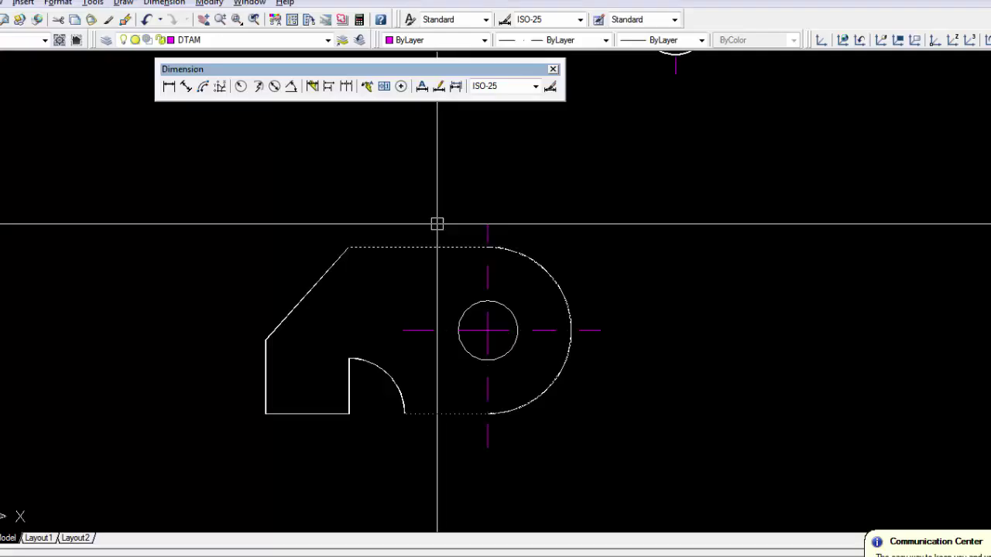
key(alt+Tab)
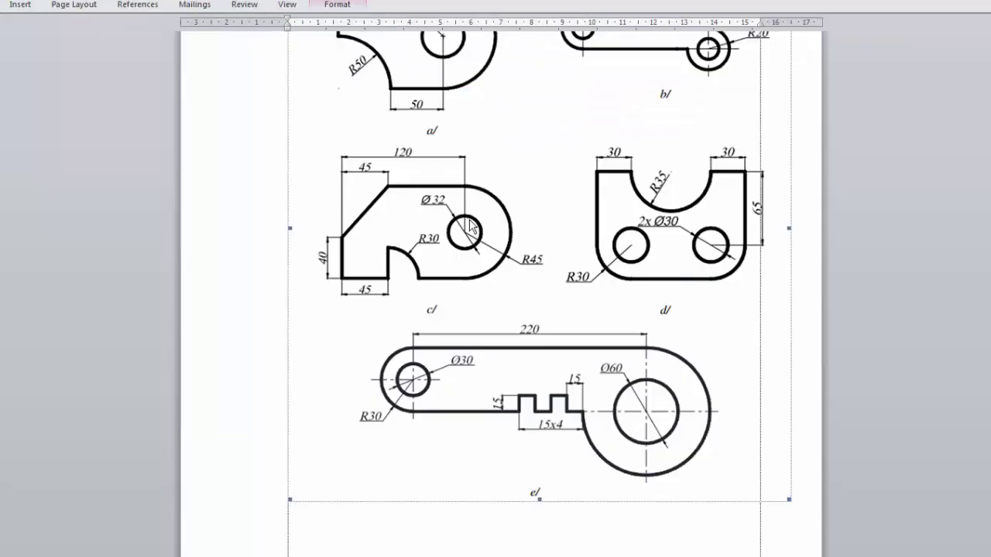
key(alt+Tab)
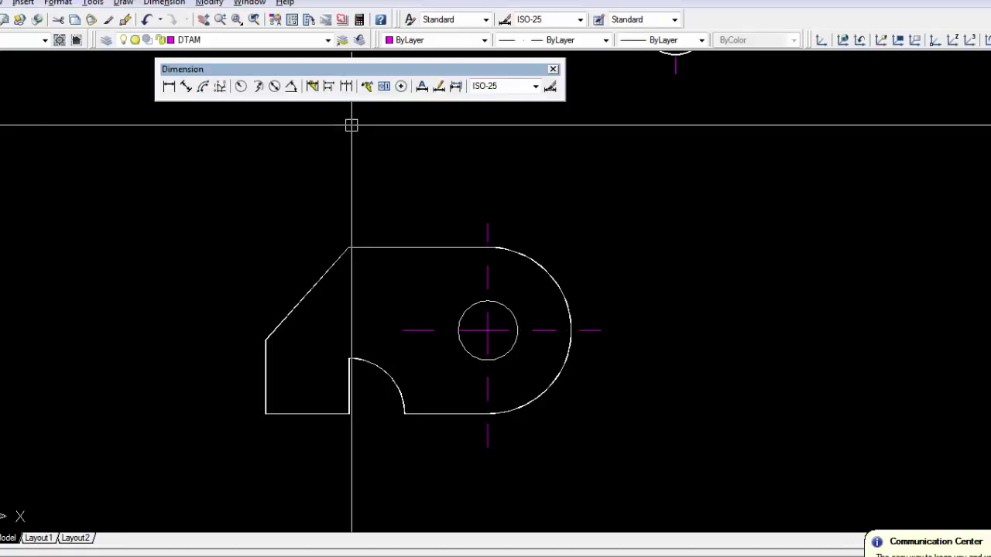
click(274, 86)
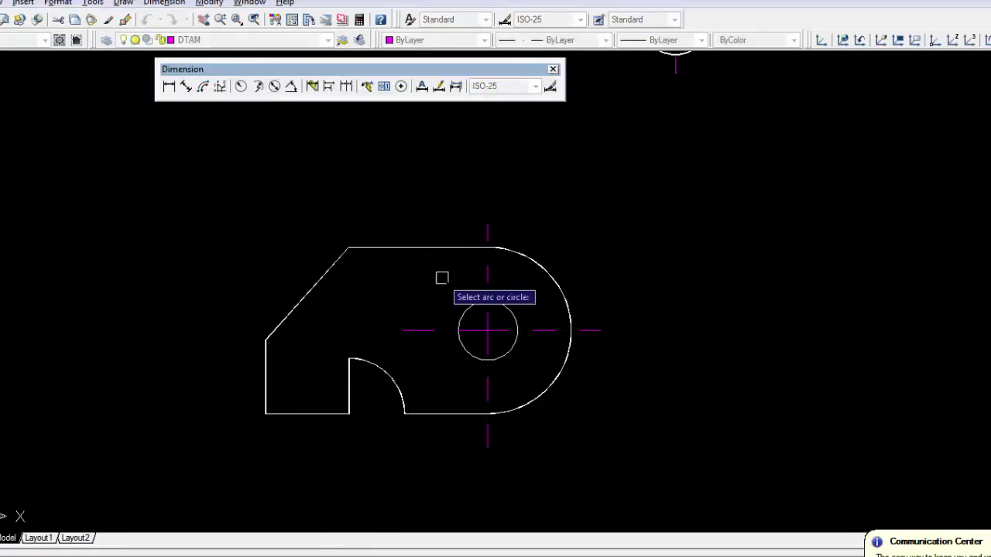
click(501, 307)
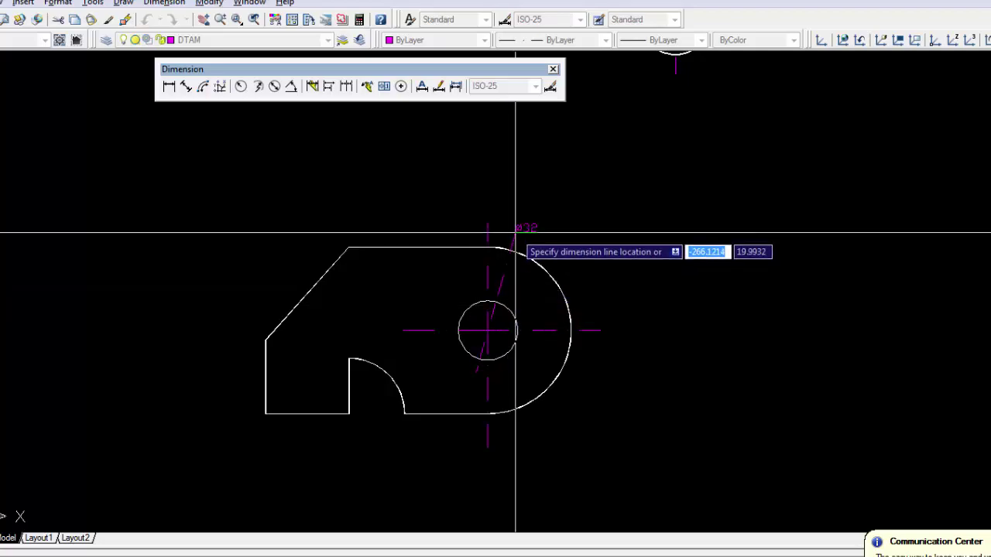
key(alt+Tab)
key(alt+Tab)
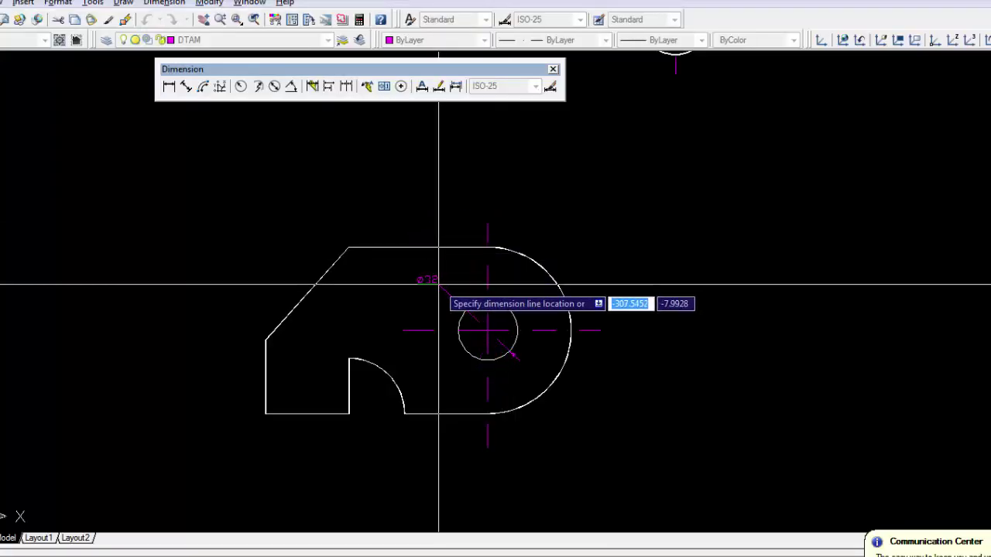
click(447, 281)
Move the hole's diameter dimension to the DKTHUOC layer
click(450, 295)
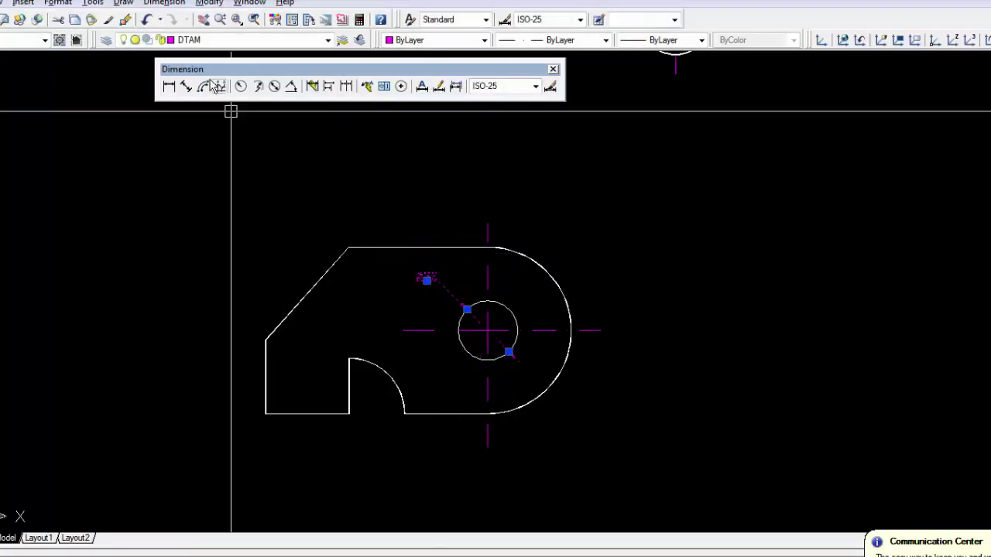
click(232, 40)
click(237, 78)
key(Escape)
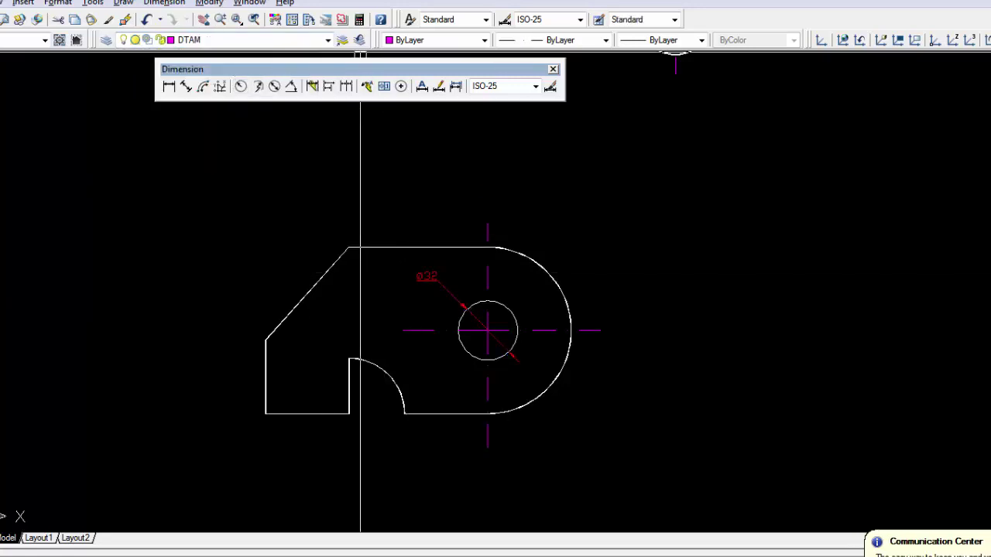
Make DKTHUOC the current layer and dimension the radius of part c/'s large end arc, placing the text outside the outline
click(308, 40)
click(298, 77)
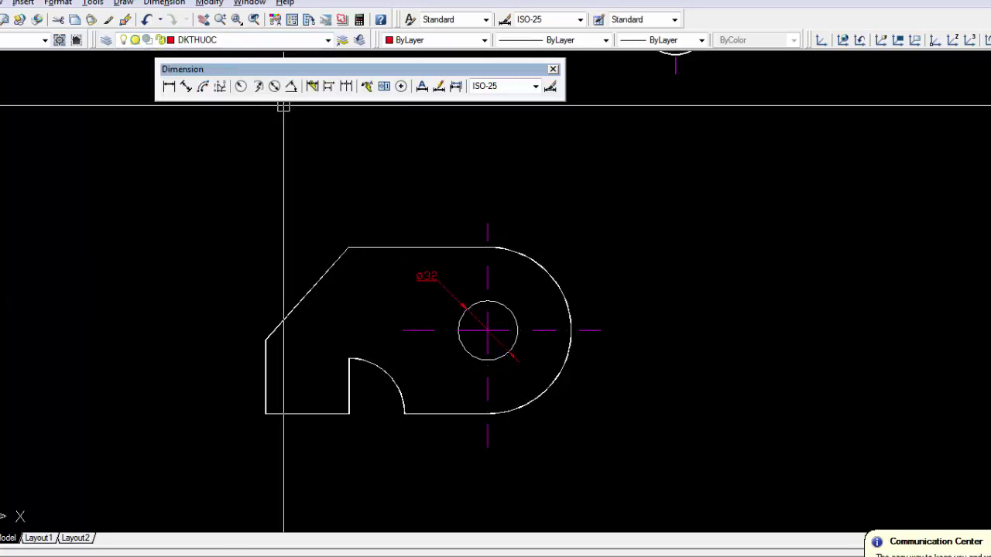
click(241, 87)
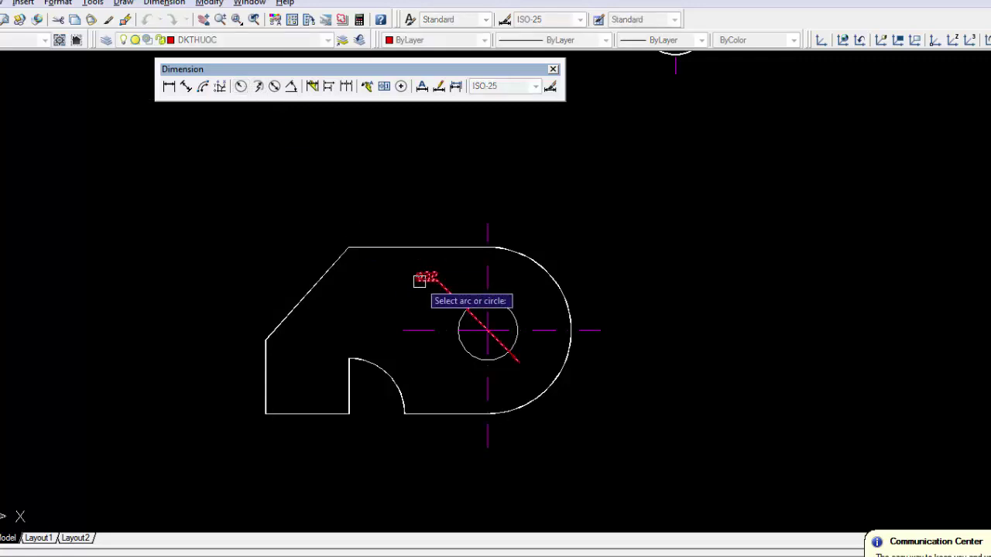
click(562, 287)
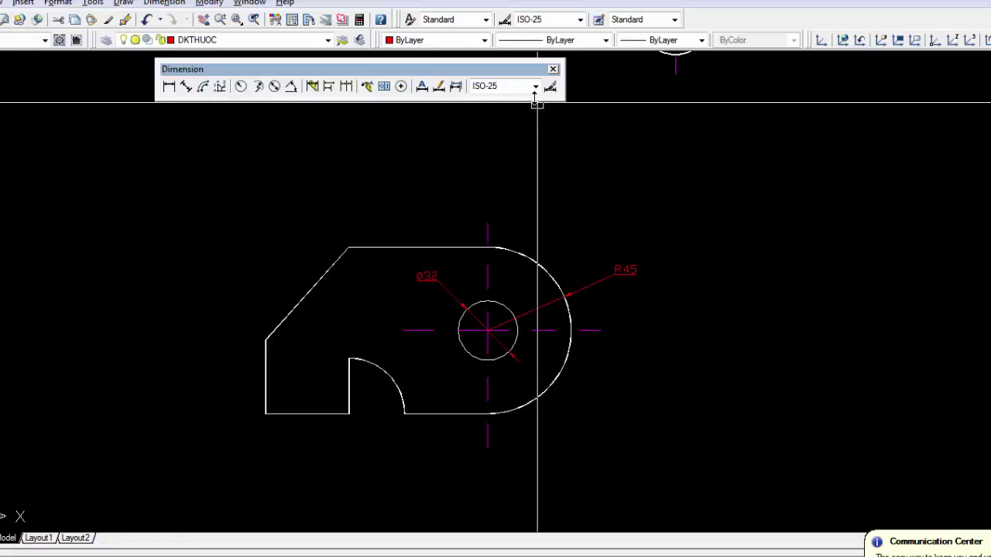
Set the dimension style to Copy of ISO-25 and dimension the quarter-round notch's radius, with its text outside the arc
click(535, 86)
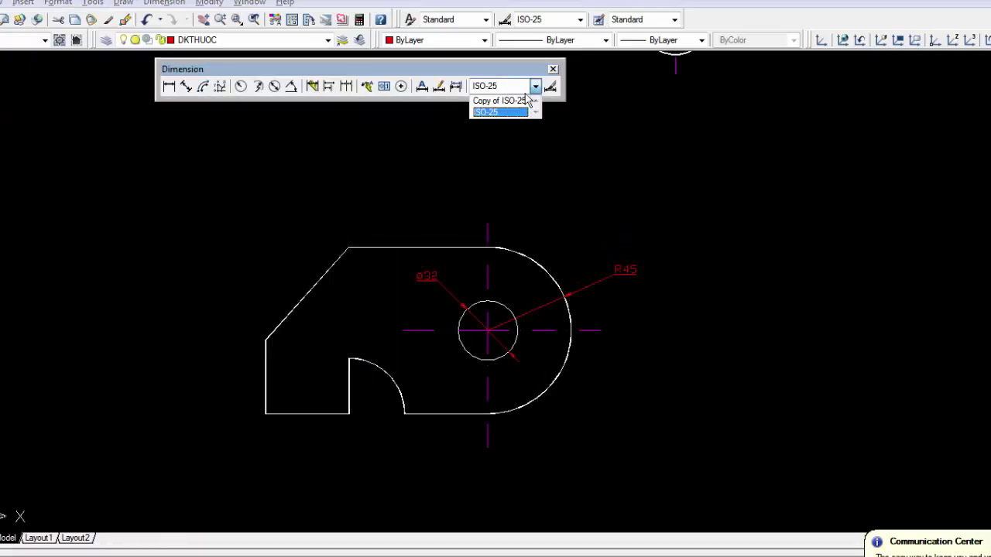
click(499, 101)
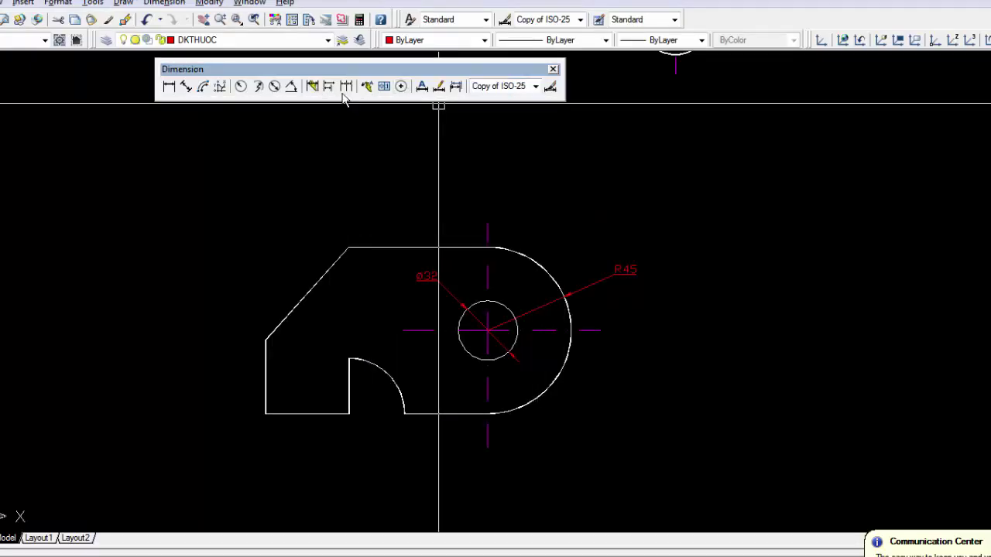
click(239, 87)
click(373, 368)
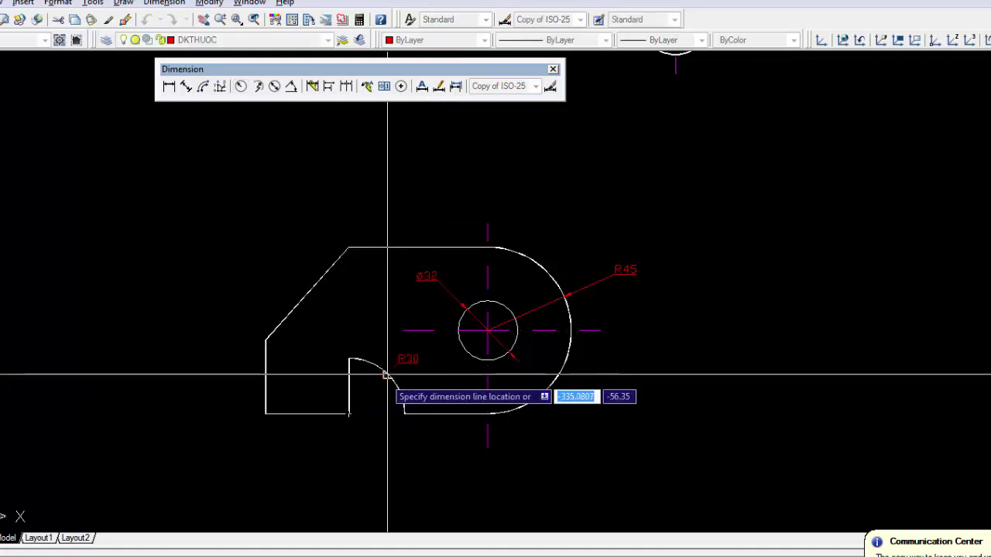
key(alt+Tab)
key(alt+Tab)
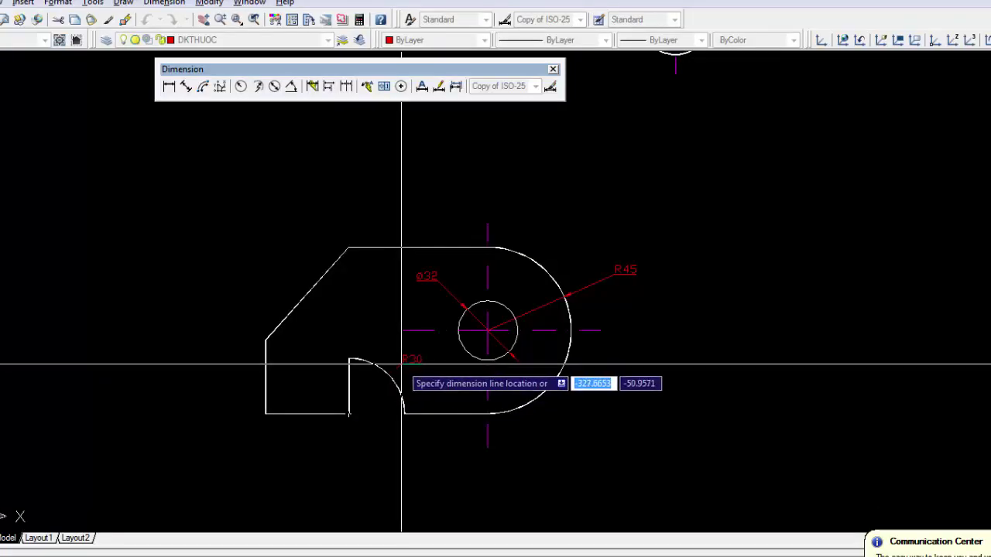
click(415, 383)
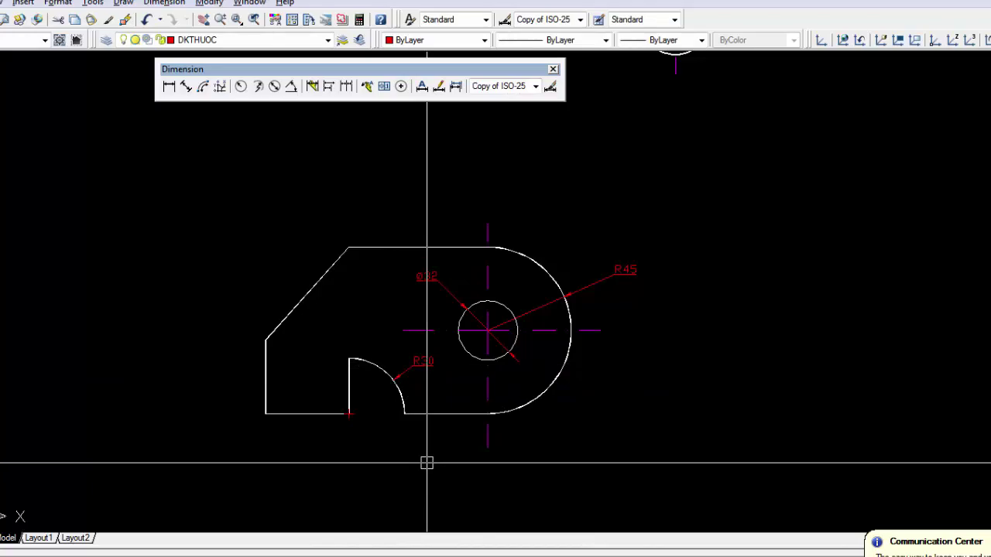
Try a linear dimension below part c/'s lower-left edge, compare it with the reference sheet and delete it
key(alt+Tab)
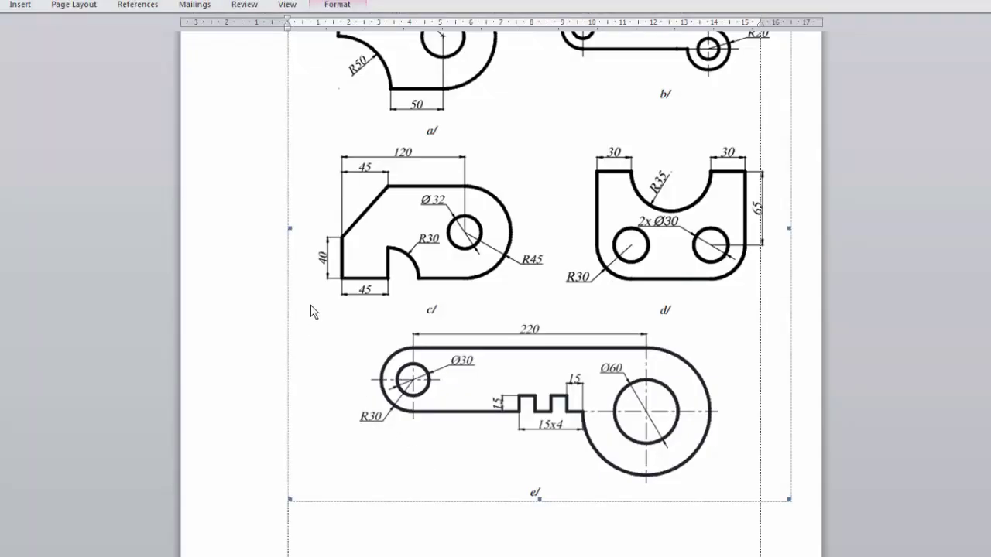
key(alt+Tab)
click(169, 88)
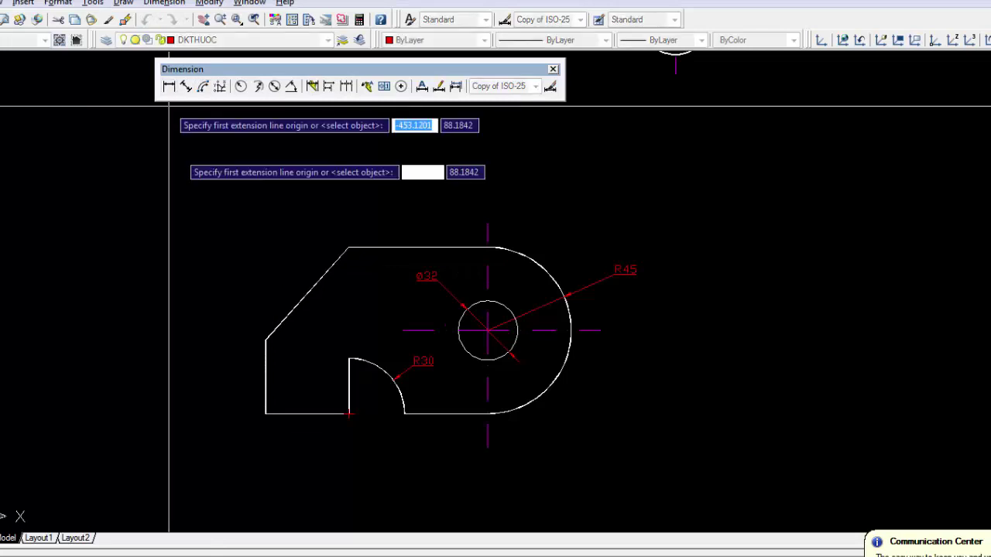
click(348, 414)
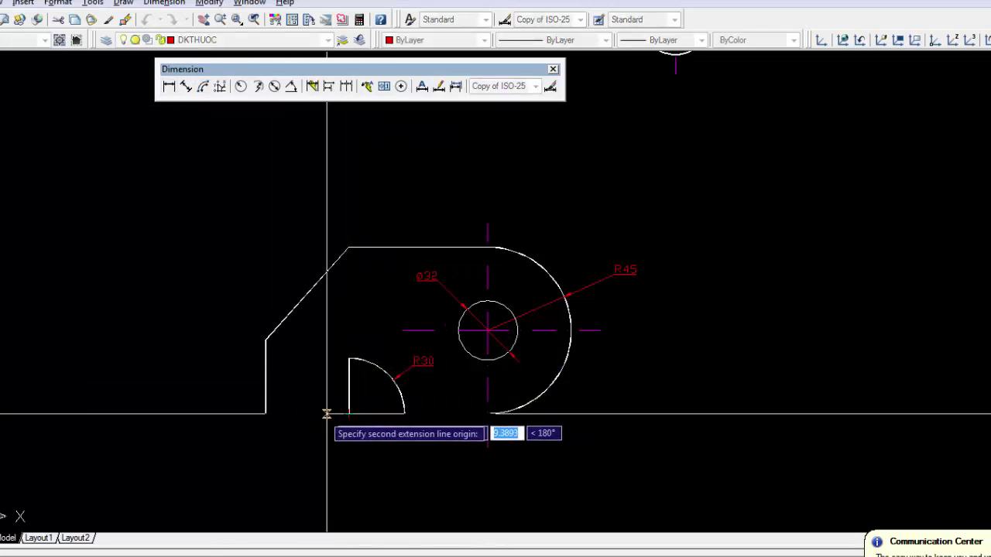
click(266, 415)
click(273, 447)
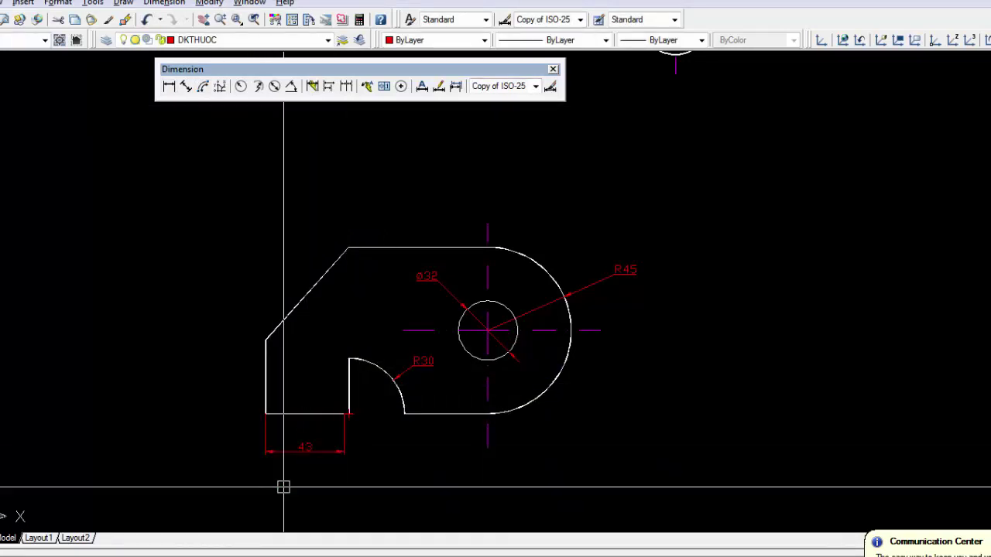
key(alt+Tab)
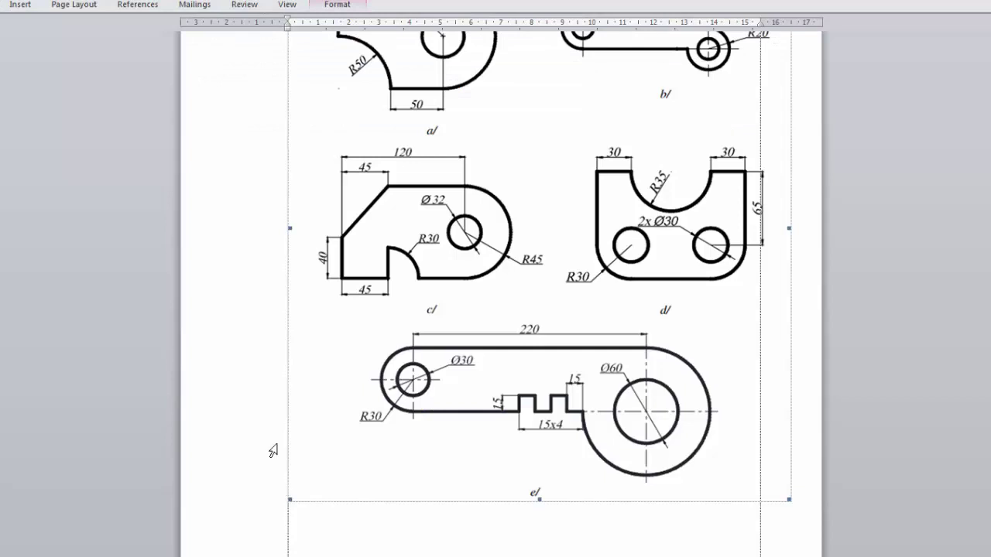
key(alt+Tab)
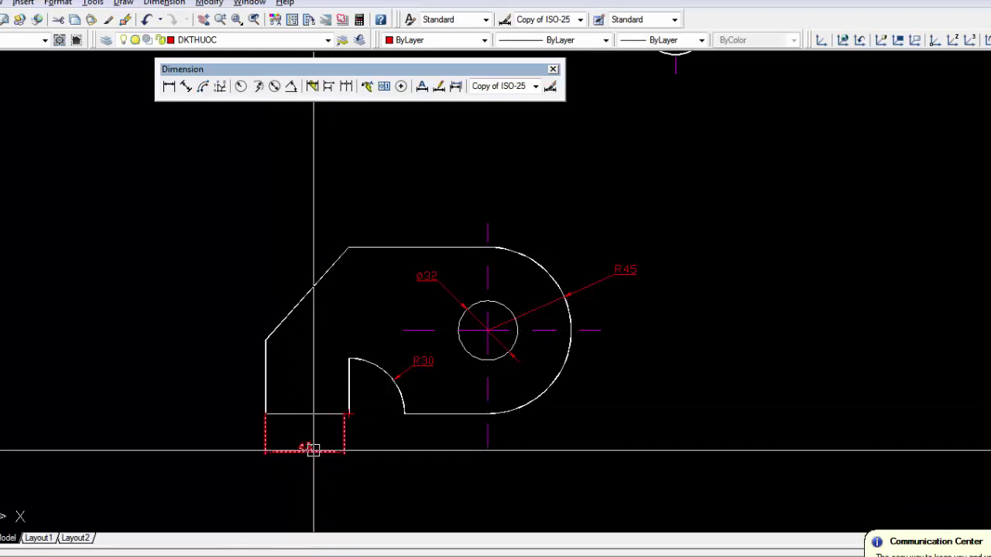
key(Delete)
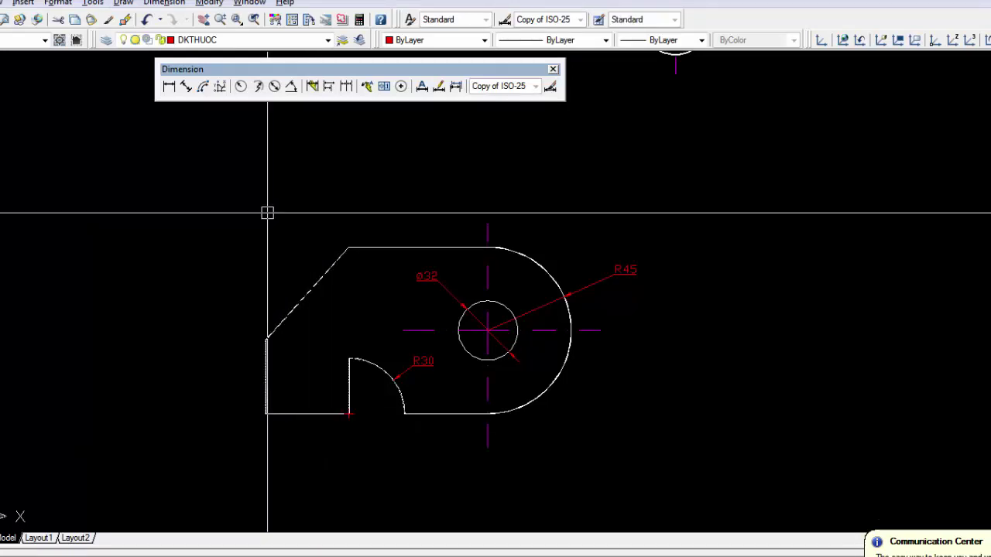
click(169, 86)
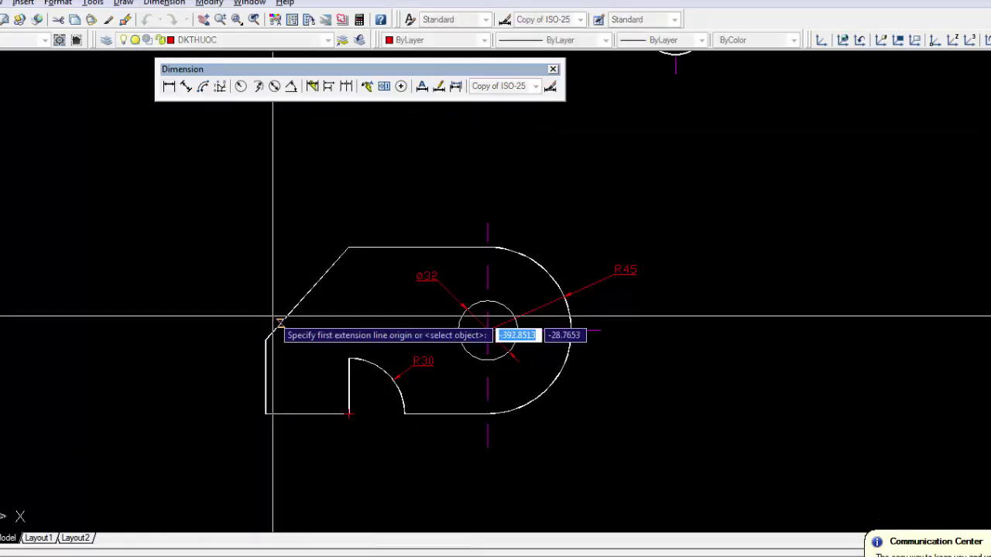
click(349, 413)
click(264, 413)
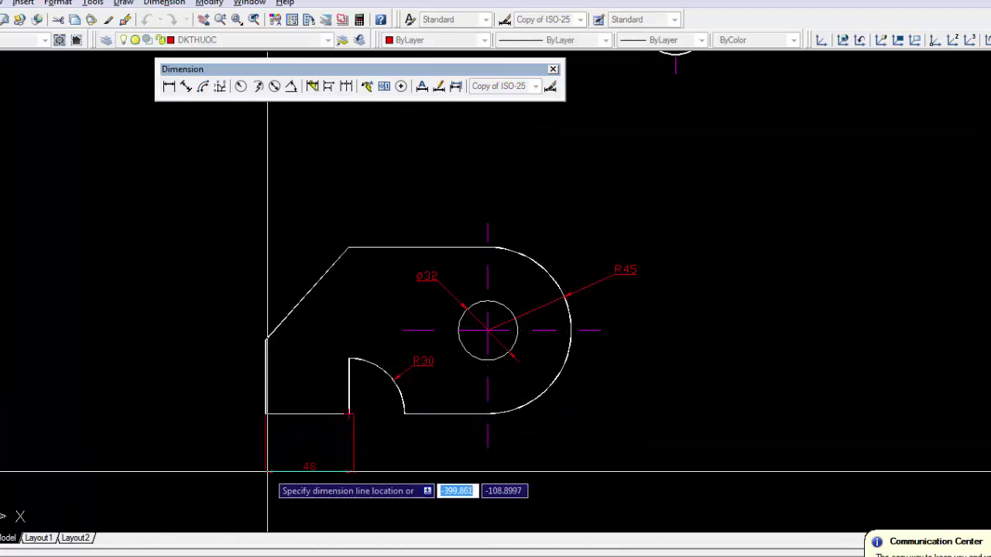
key(Escape)
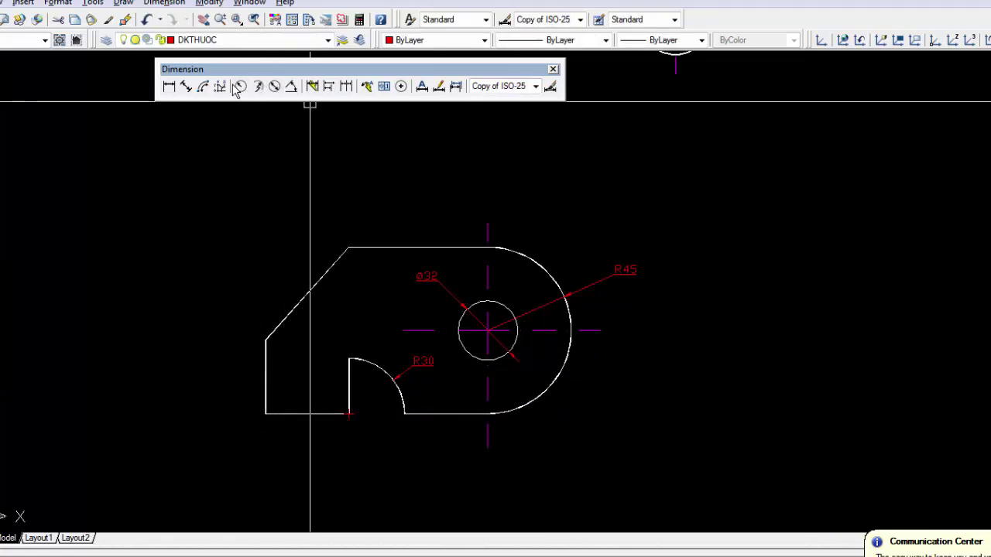
Dimension the lower edge from the notch's corner to part c/'s lower-left corner, placing the dimension below the part
click(168, 87)
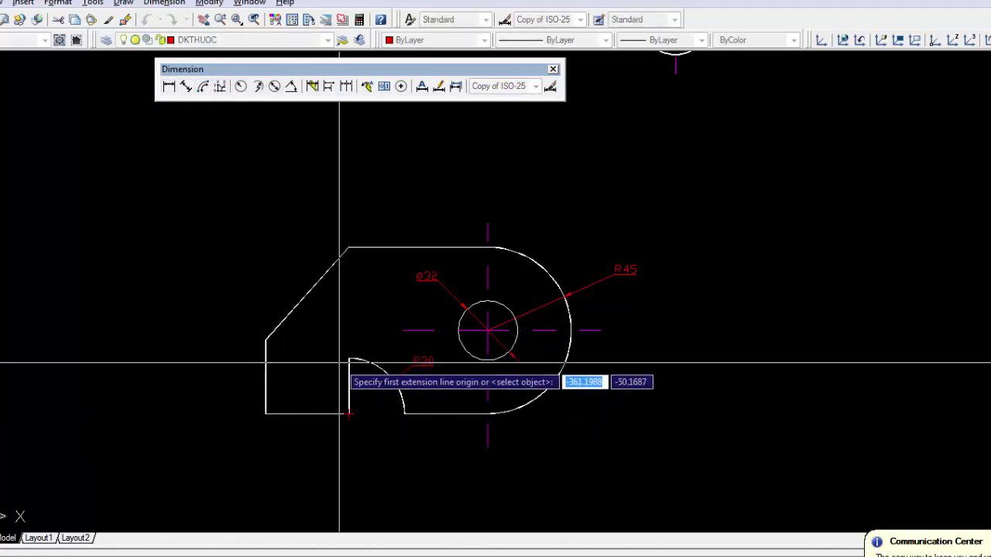
click(348, 414)
click(265, 414)
click(265, 448)
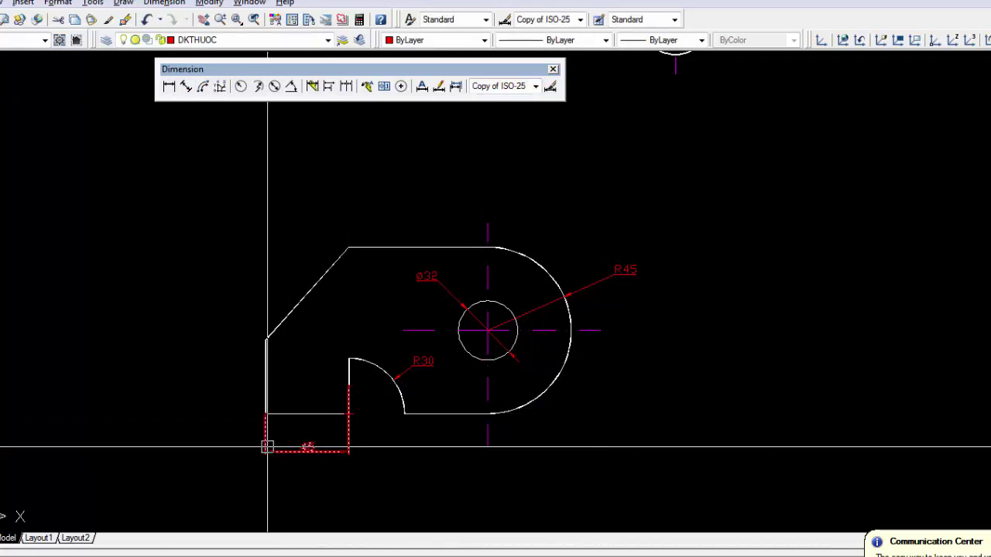
Dimension the horizontal width of part c/'s sloped edge between its two endpoints, placing the dimension above the part
key(Return)
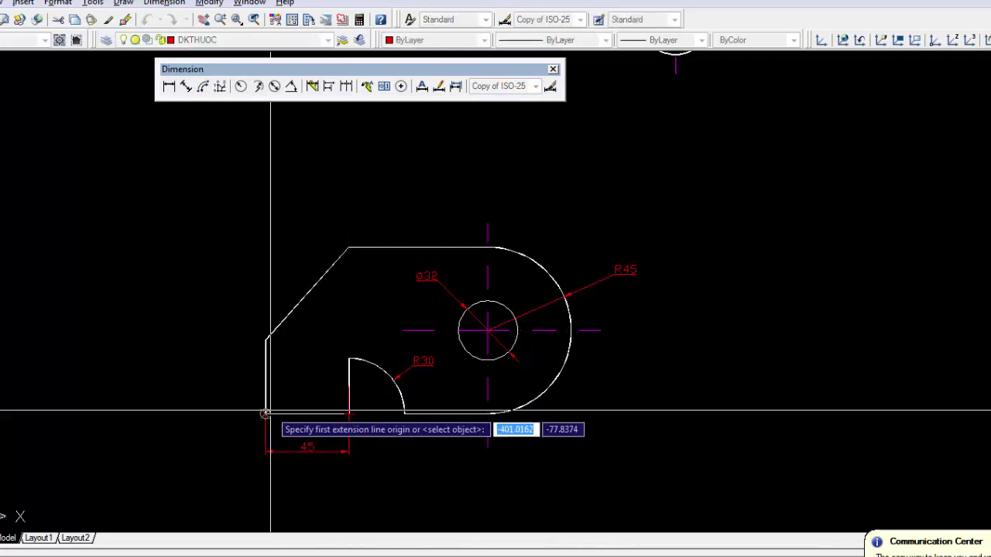
click(265, 339)
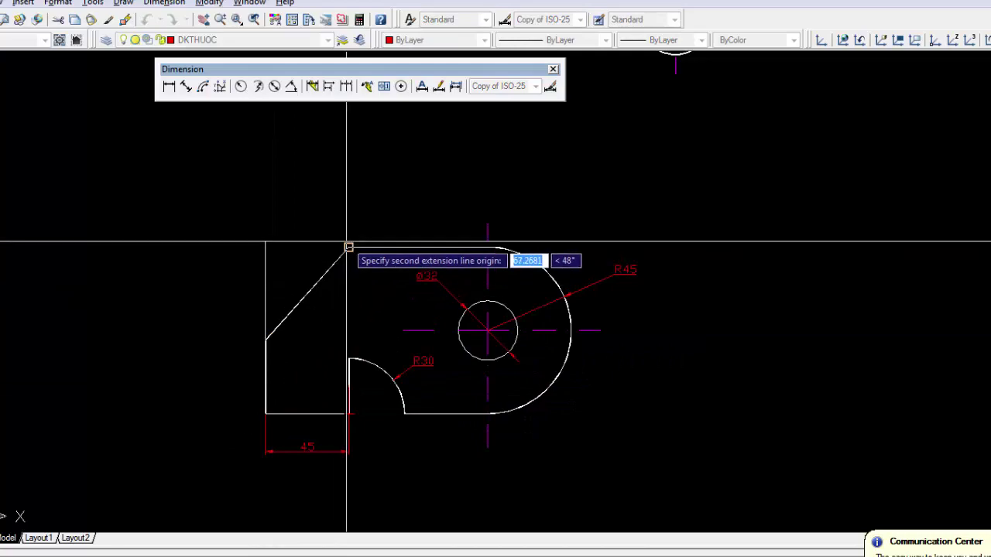
click(348, 248)
click(346, 223)
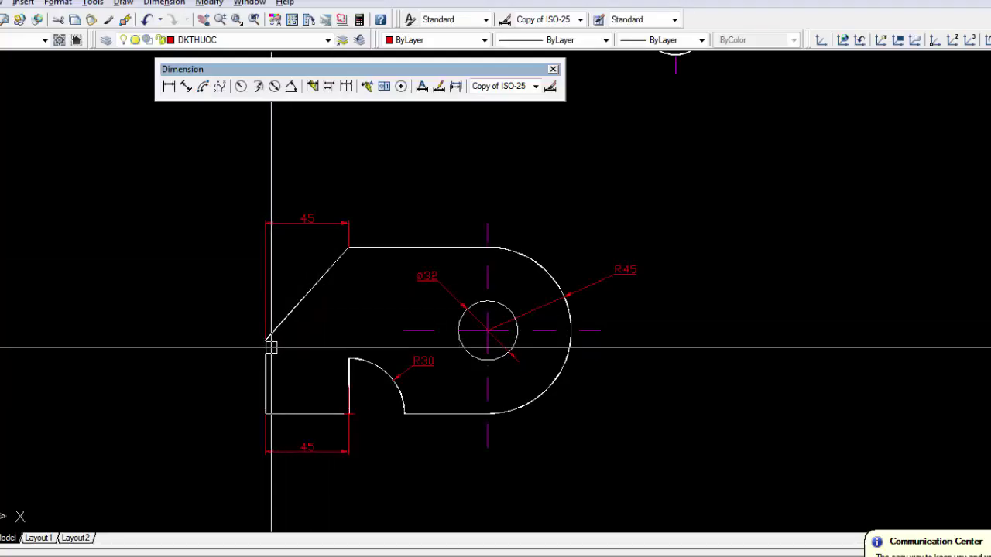
Dimension the horizontal distance from part c/'s left edge to the hole's center, placing it above the sloped edge's width dimension
key(Return)
click(265, 338)
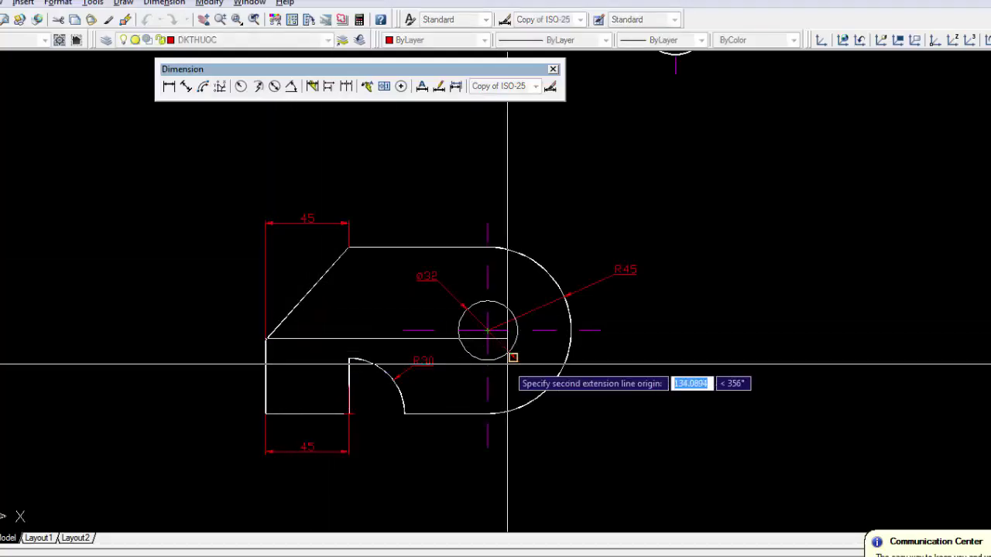
click(487, 330)
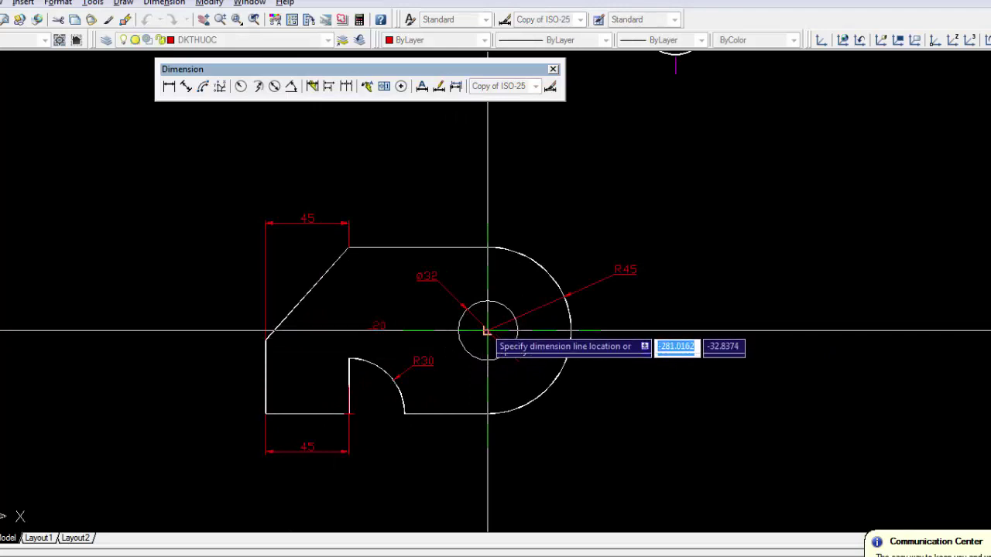
click(466, 187)
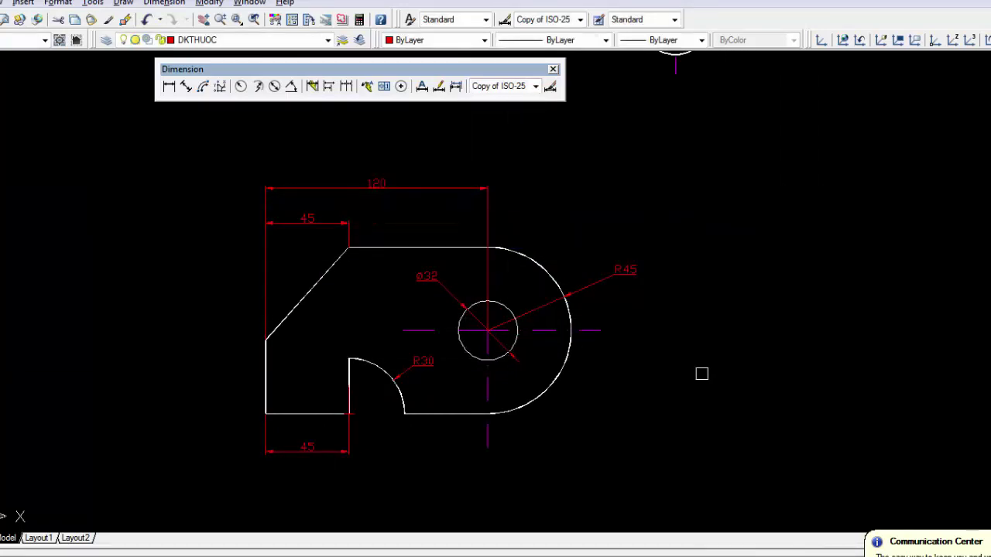
Check part d/'s shape and dimensions on the Word reference sheet, then return to the empty area beside part c/ in AutoCAD
mouse_move(658, 389)
middle_down()
mouse_move(555, 392)
mouse_move(568, 403)
mouse_move(637, 187)
mouse_move(404, 332)
mouse_move(485, 259)
mouse_move(608, 353)
middle_up()
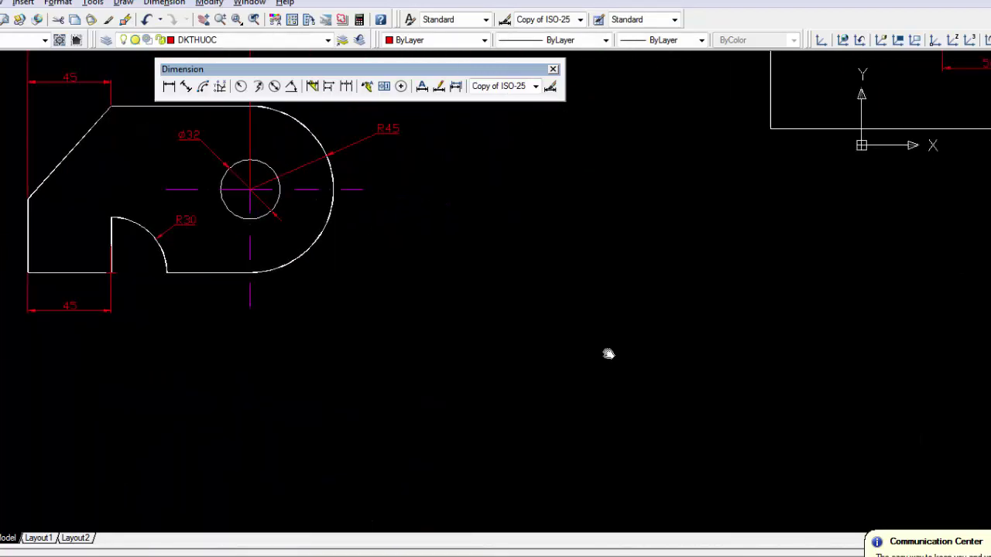
key(alt+Tab)
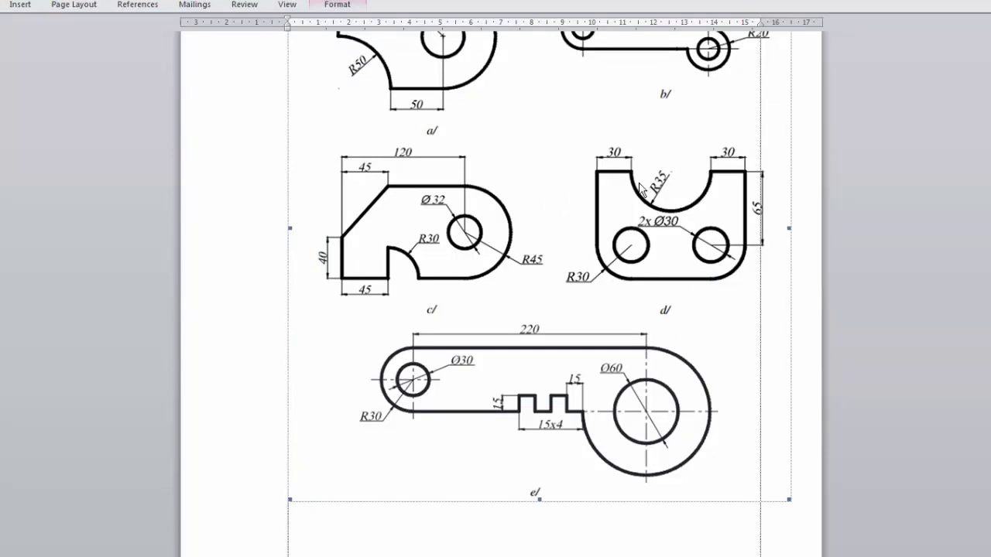
key(alt+Tab)
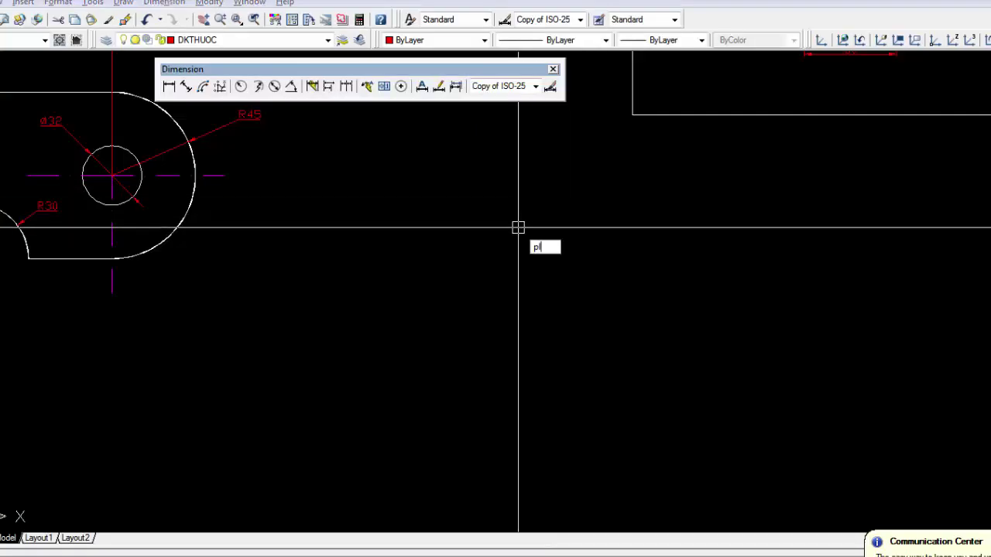
Try a 30-unit horizontal polyline segment for part d/ beside part c/ on the DKTHUOC layer, and delete it
text(pl)
key(Return)
click(456, 230)
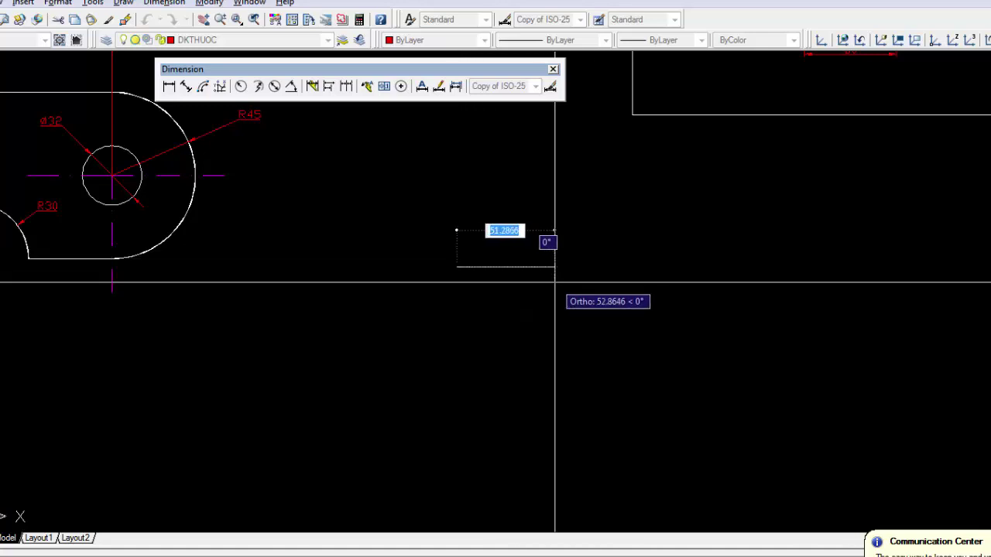
text(30)
key(Return)
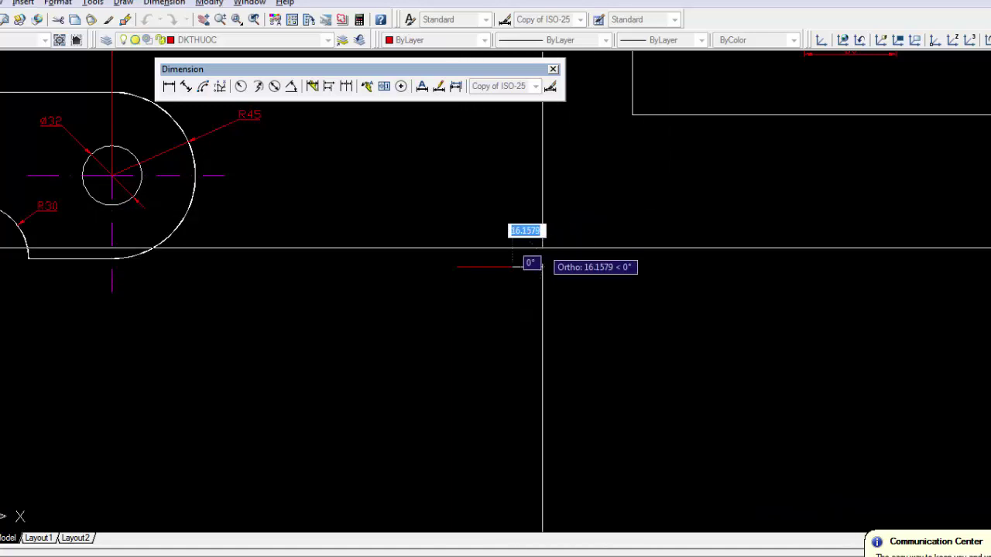
key(Return)
click(489, 267)
key(Delete)
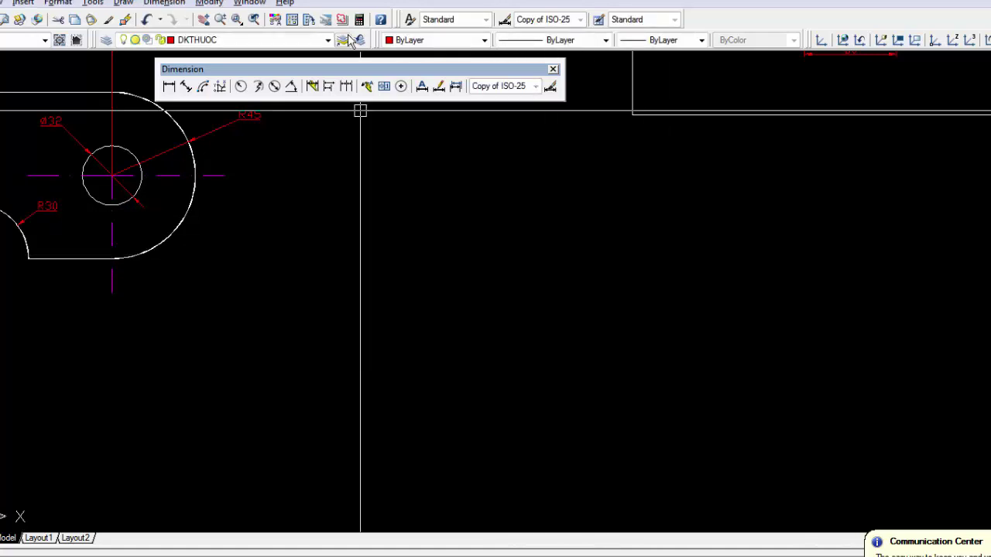
Make layer 0 the current layer
click(280, 41)
click(279, 55)
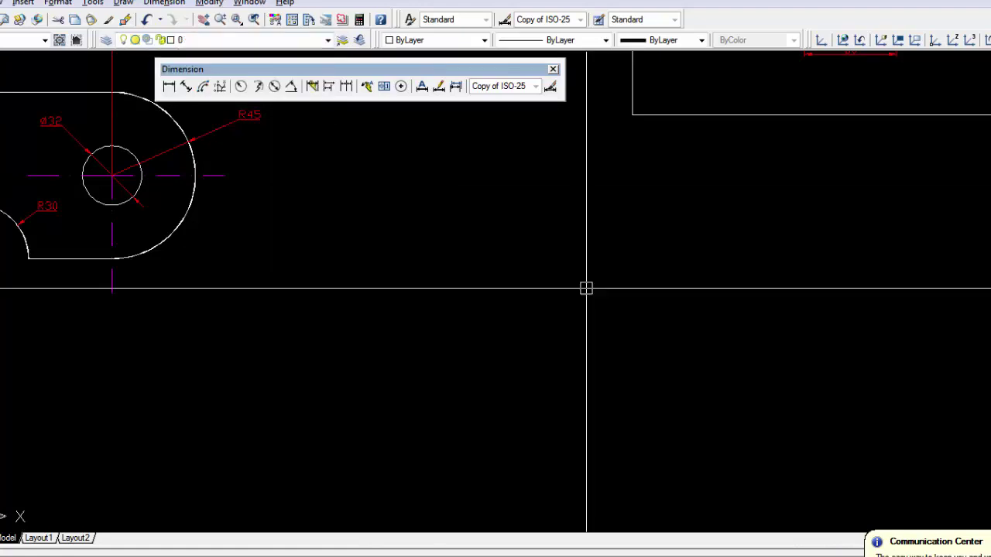
Try to draw part d/'s upper edge as a polyline with a 30-unit horizontal segment followed by an arc
text(pl)
key(Return)
click(420, 268)
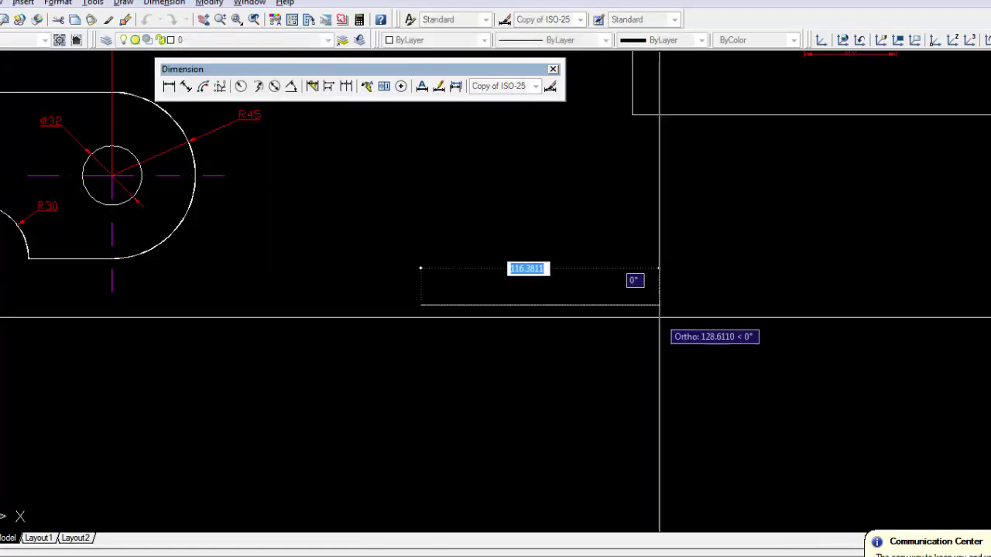
text(3)
key(BackSpace)
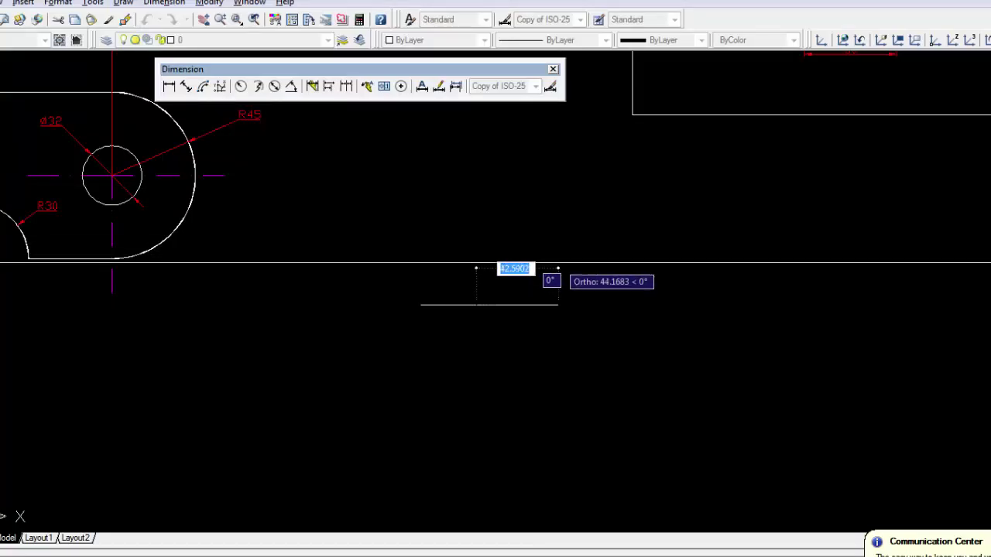
text(a)
key(BackSpace)
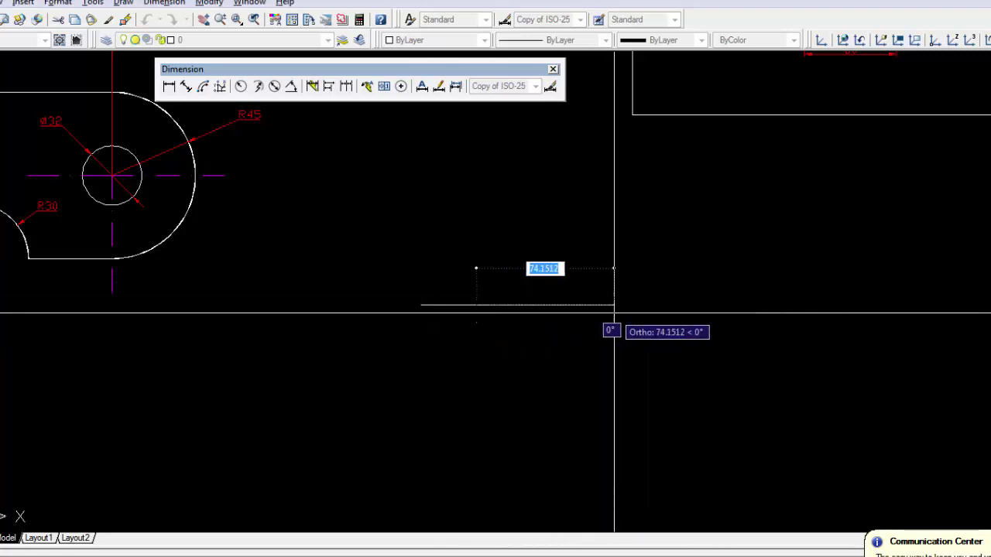
text(70)
key(BackSpace)
key(BackSpace)
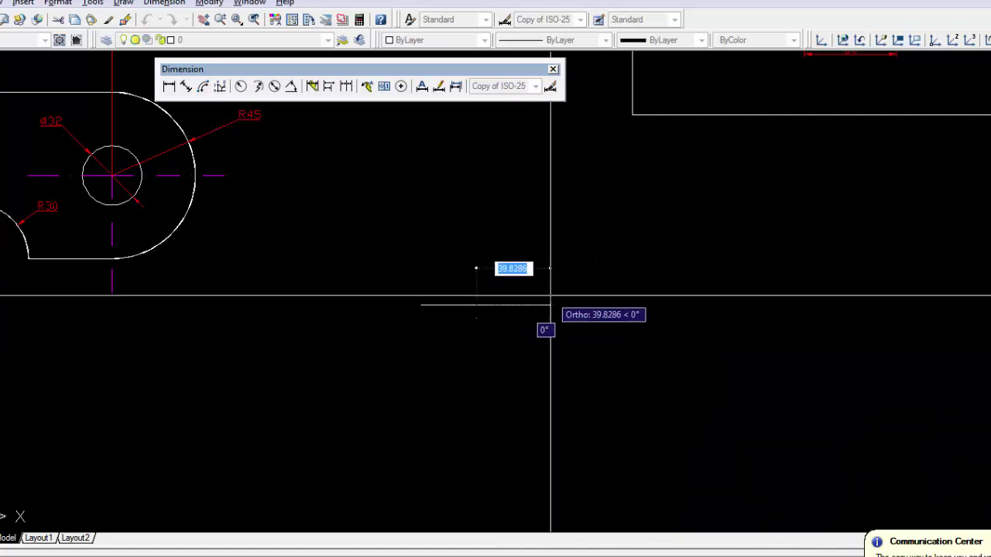
click(477, 305)
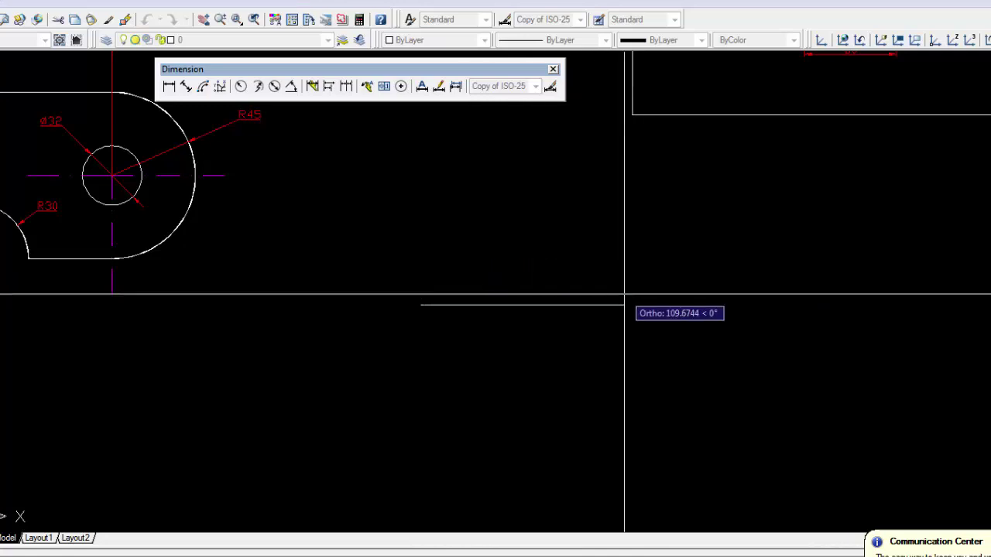
text(3)
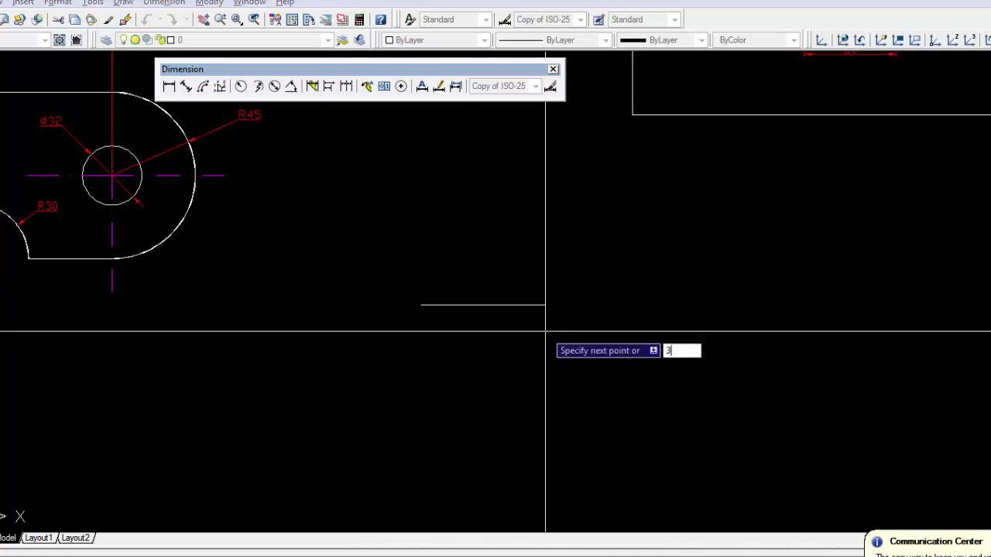
text(0)
key(Return)
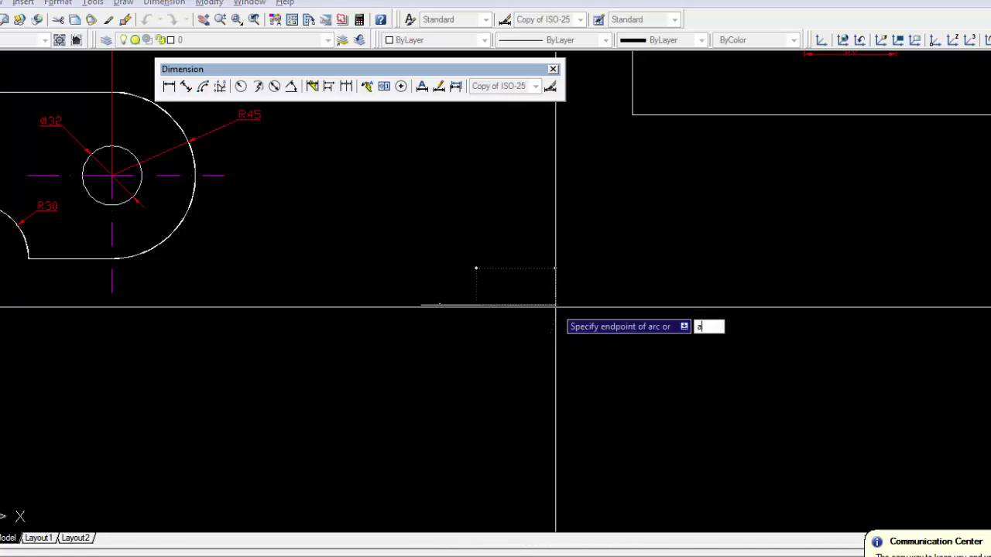
text(a)
key(Return)
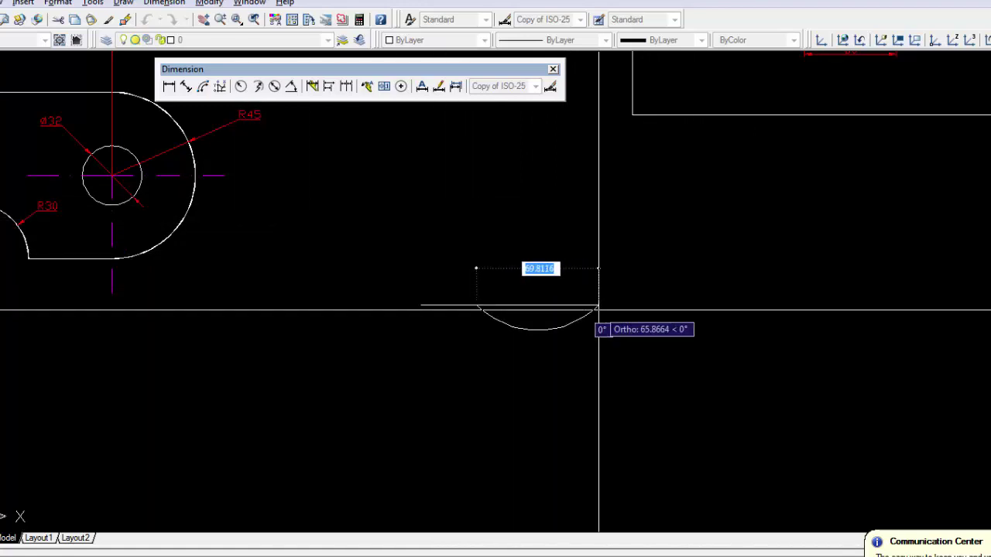
key(Return)
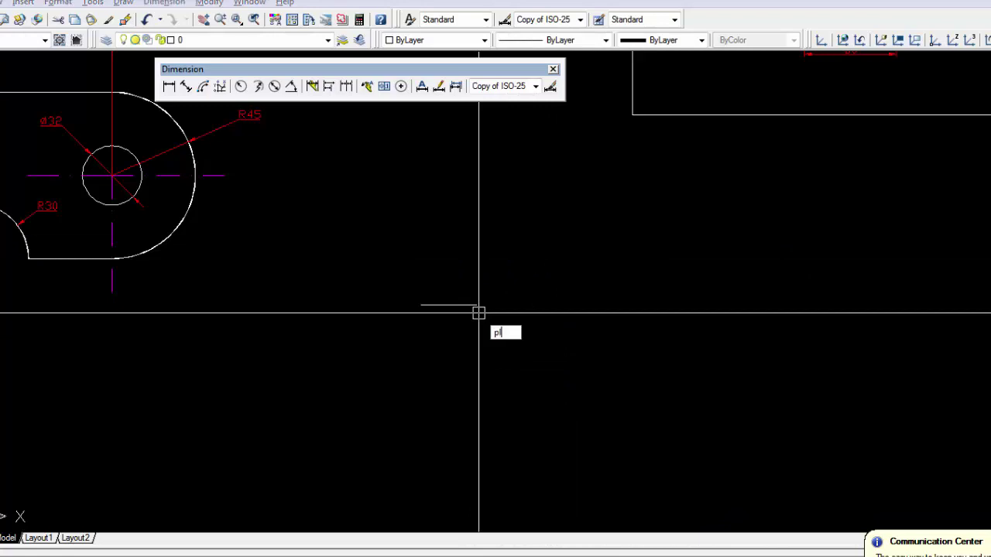
Try a separate polyline arc from the 30-unit segment's right end, cancel it and delete the segment
text(pl)
key(Return)
click(476, 268)
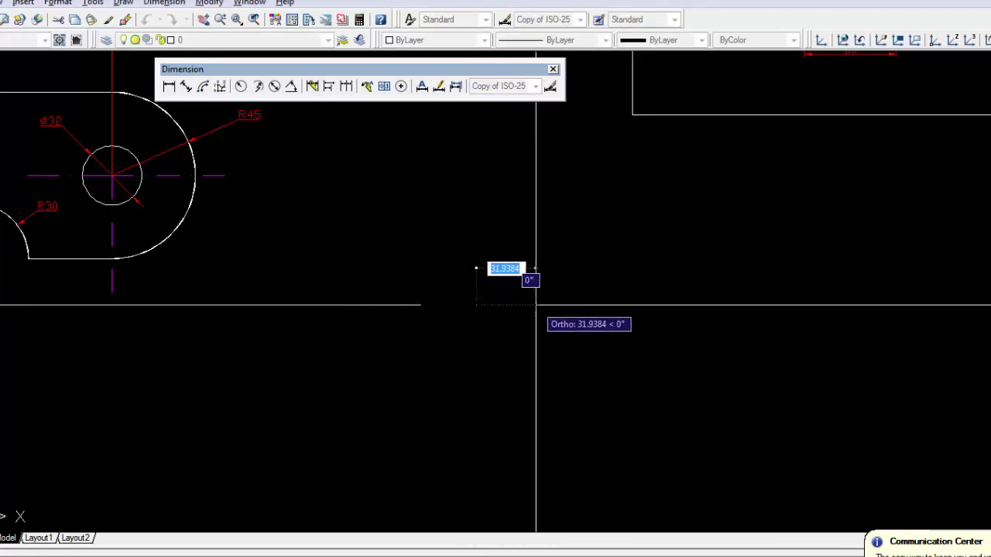
text(a)
key(Return)
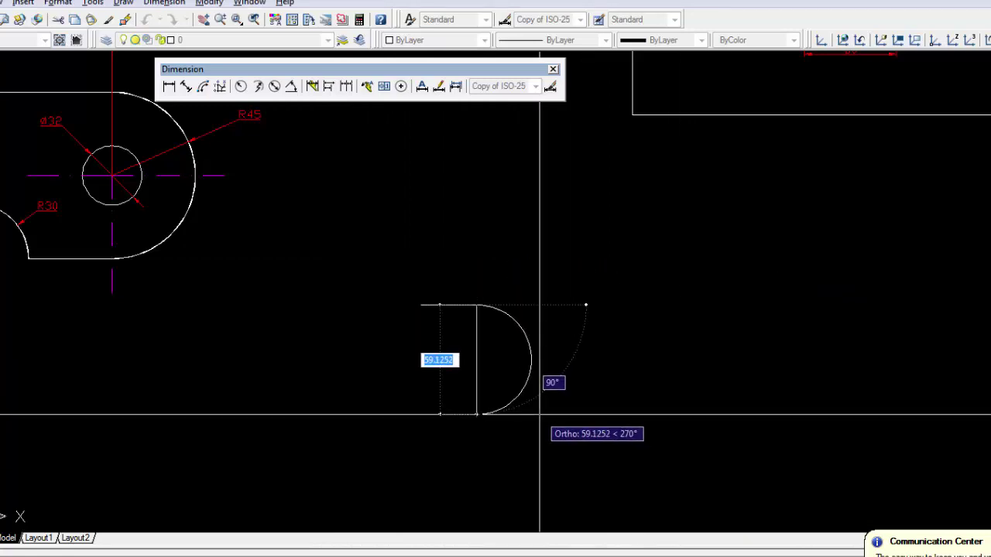
text(a)
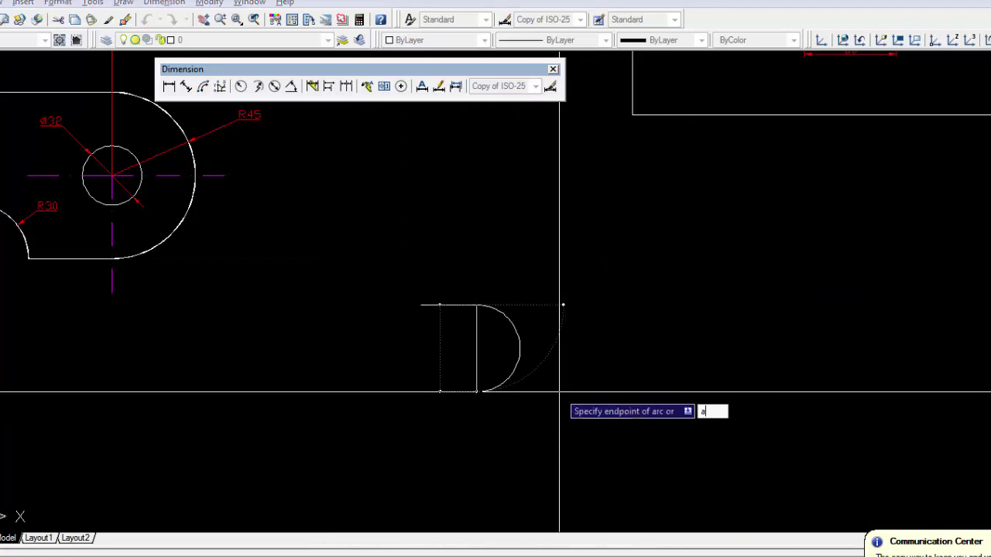
key(Return)
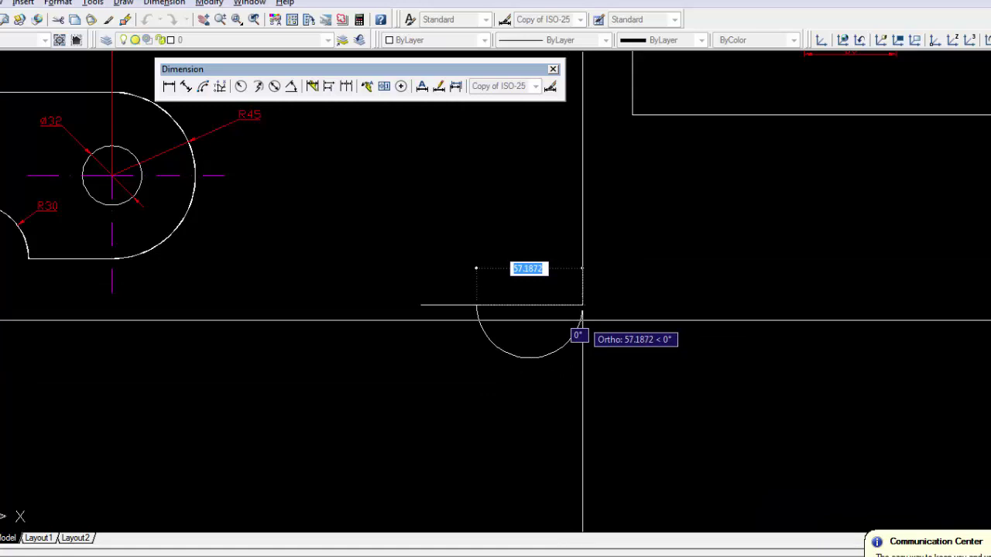
key(Escape)
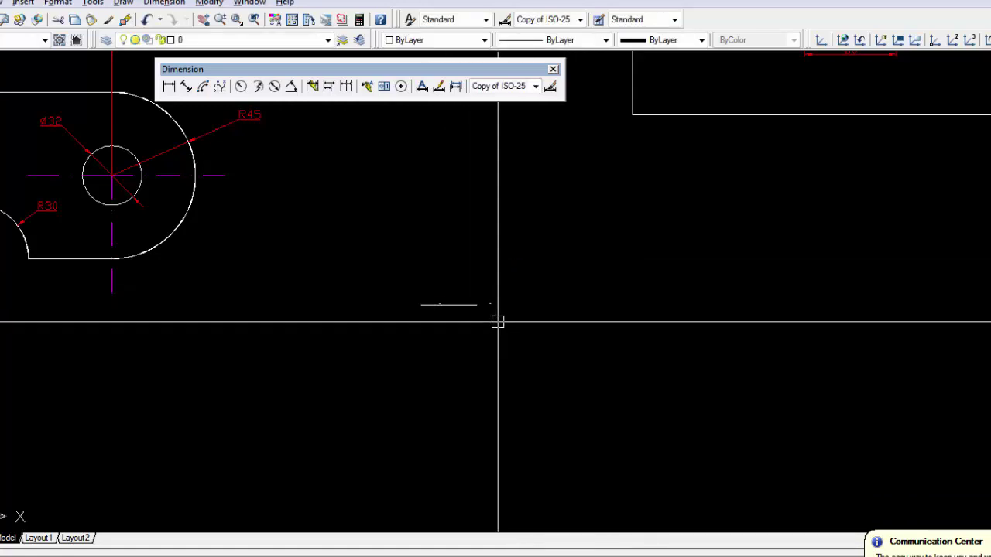
click(382, 286)
click(534, 314)
key(Delete)
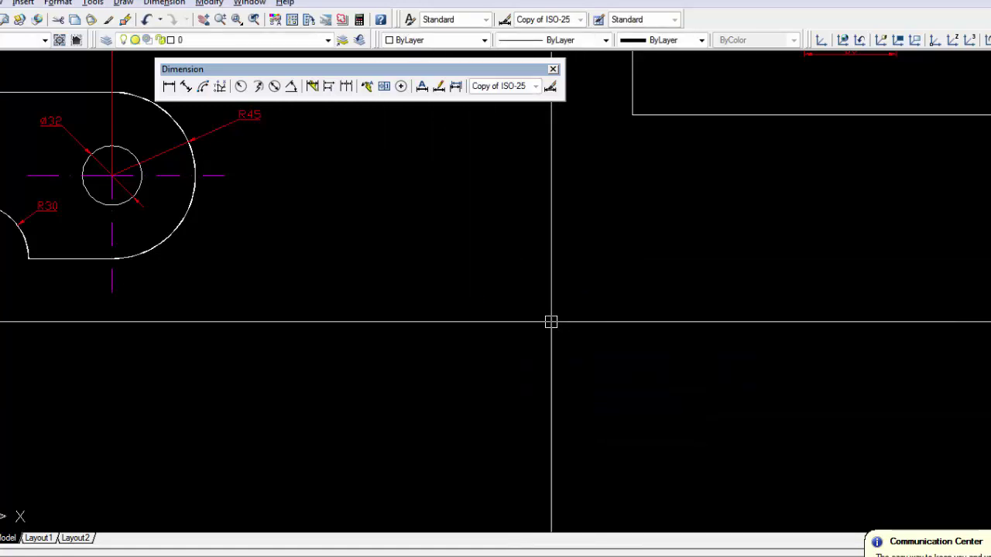
Start part d/'s outline in the empty area beside part c/ with a 30-unit horizontal polyline segment running right
text(l)
key(Return)
click(423, 305)
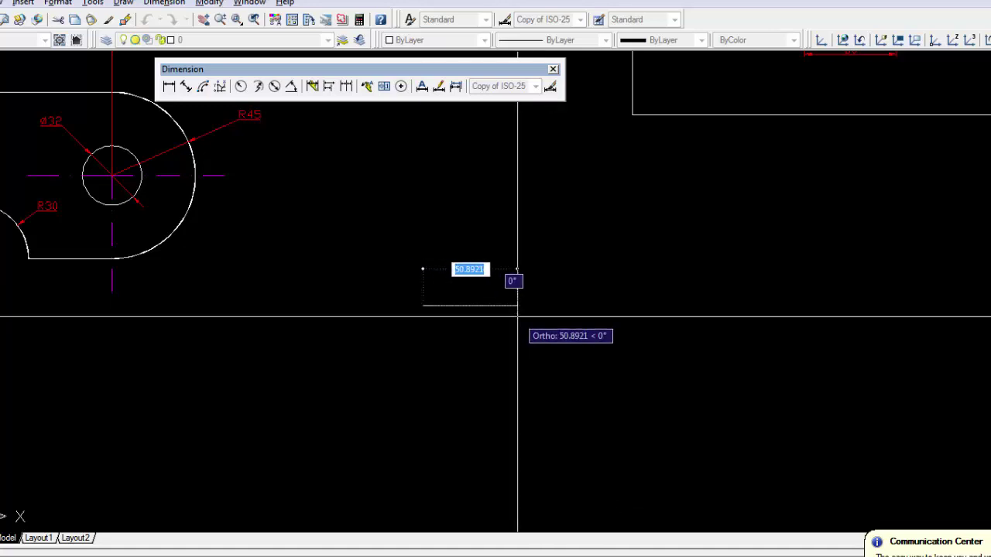
text(30)
key(Return)
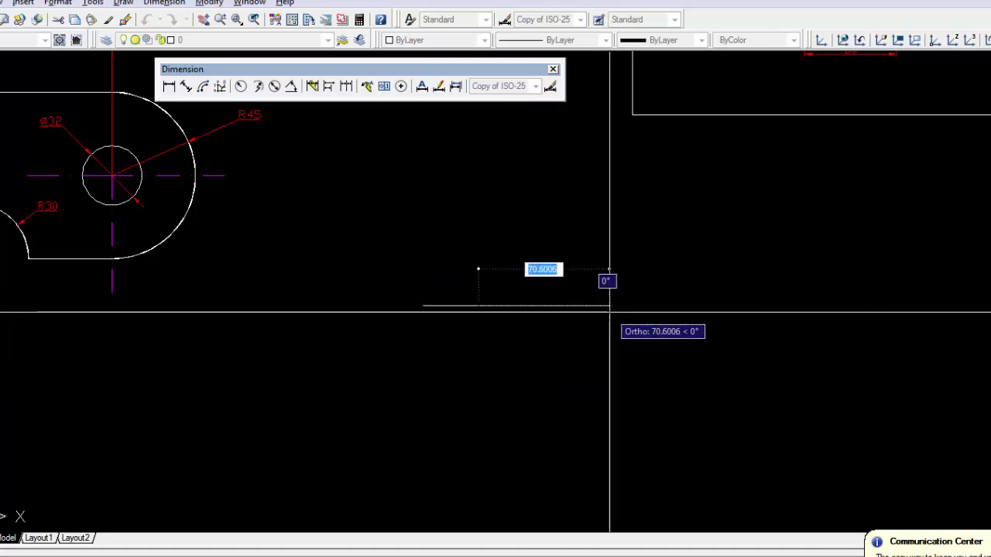
Continue part d/'s outline with a downward-bulging arc of 180° whose endpoint lies 70 units to the right
text(a)
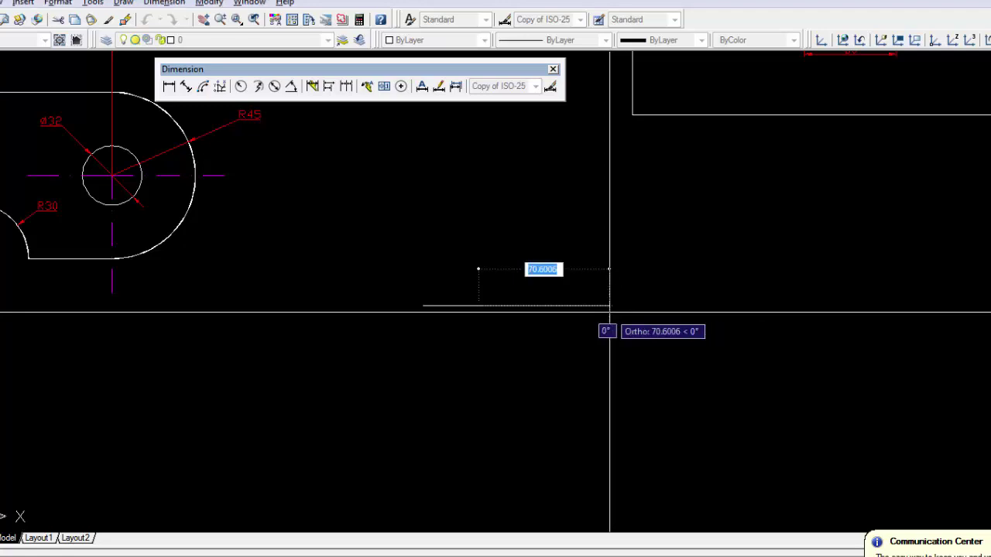
text(a)
key(Return)
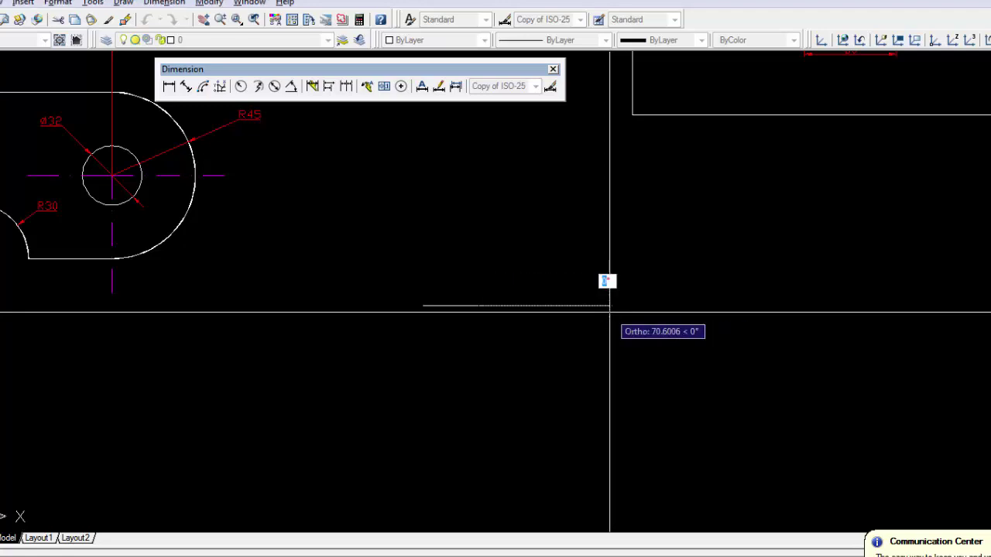
text(180)
key(Return)
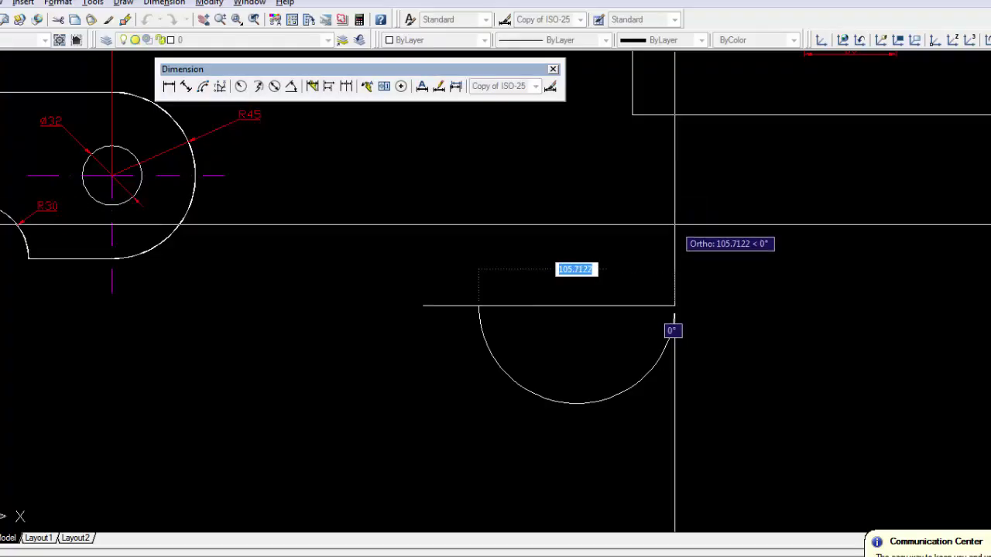
text(70)
key(Return)
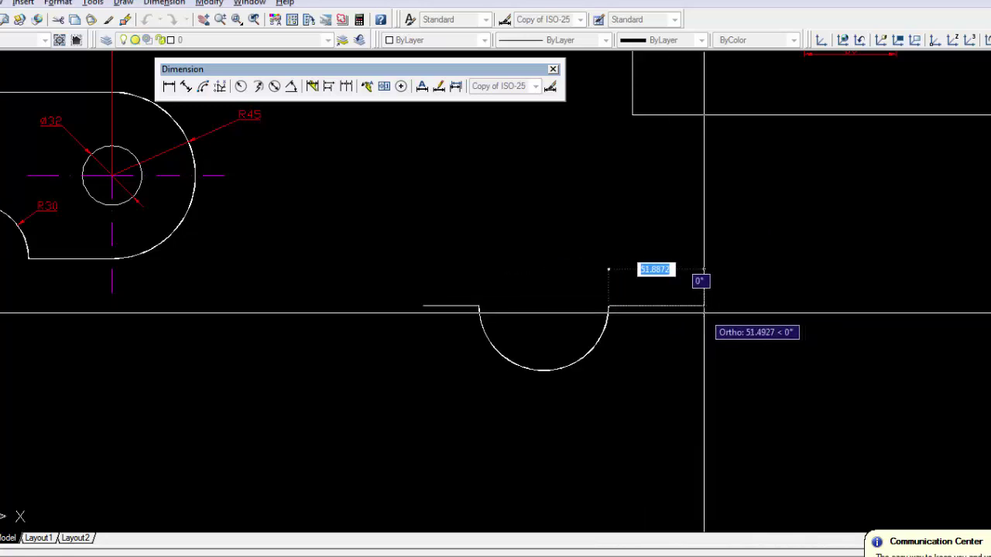
Continue part d/'s outline with a 30-unit segment to the right and a 65-unit segment straight down, checking the reference sheet
text(30)
key(Return)
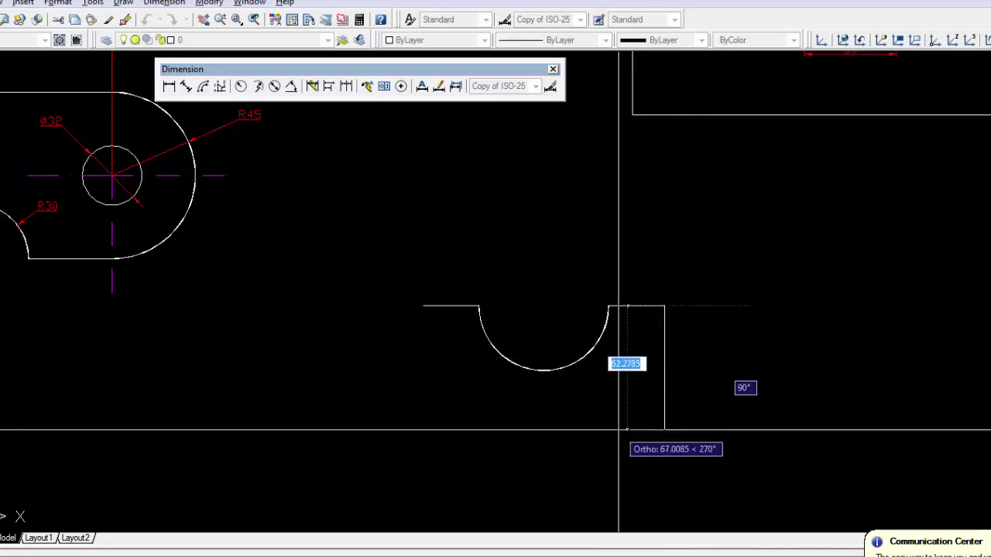
middle_drag(669, 453, 691, 355)
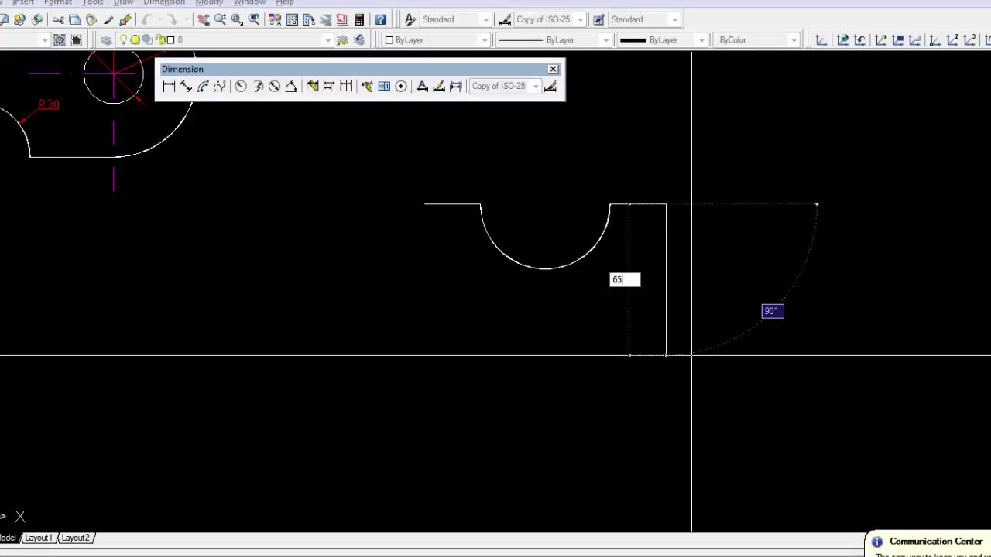
text(65)
key(Return)
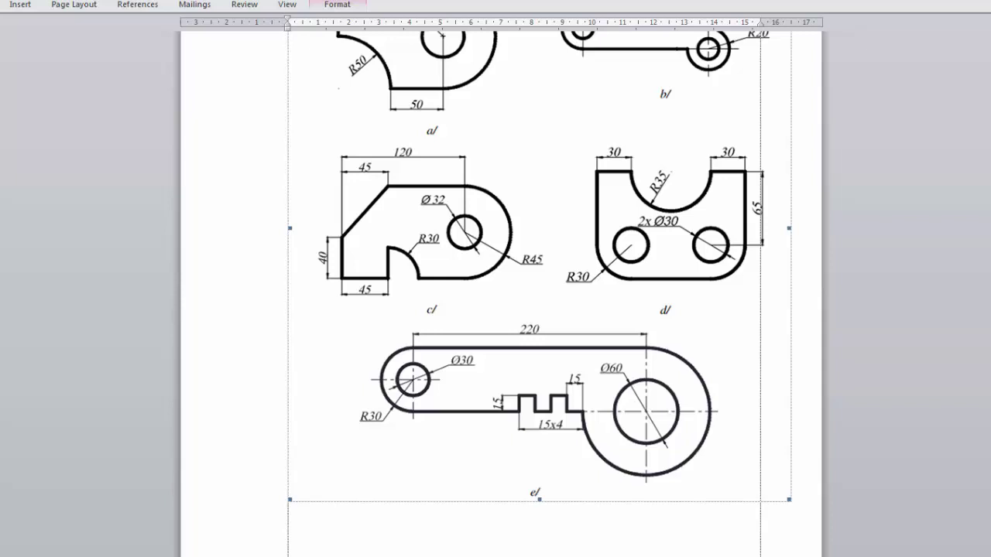
text(65)
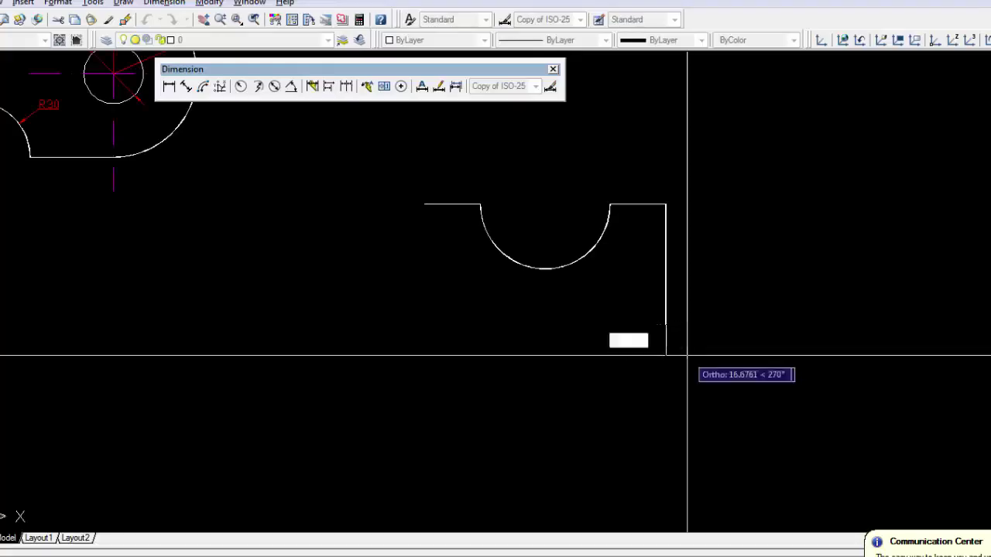
key(Return)
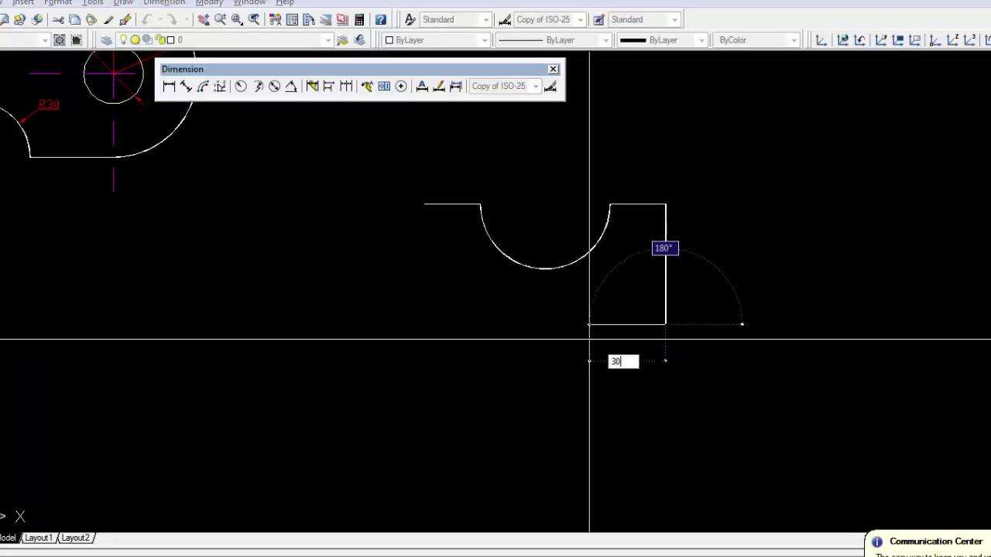
Extend part d/'s polyline 30 units left from the right side's lower end, then 30 units straight down
text(30)
key(Return)
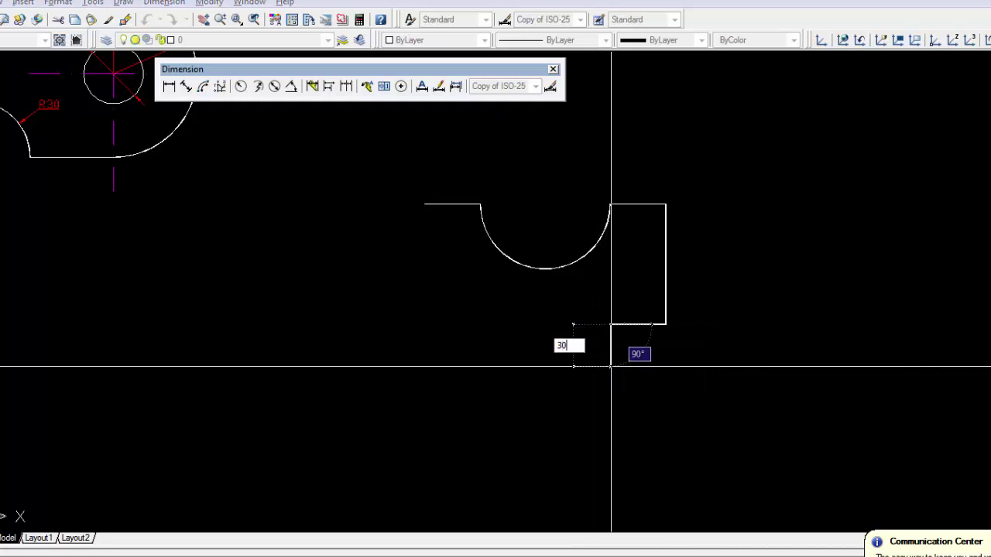
key(Return)
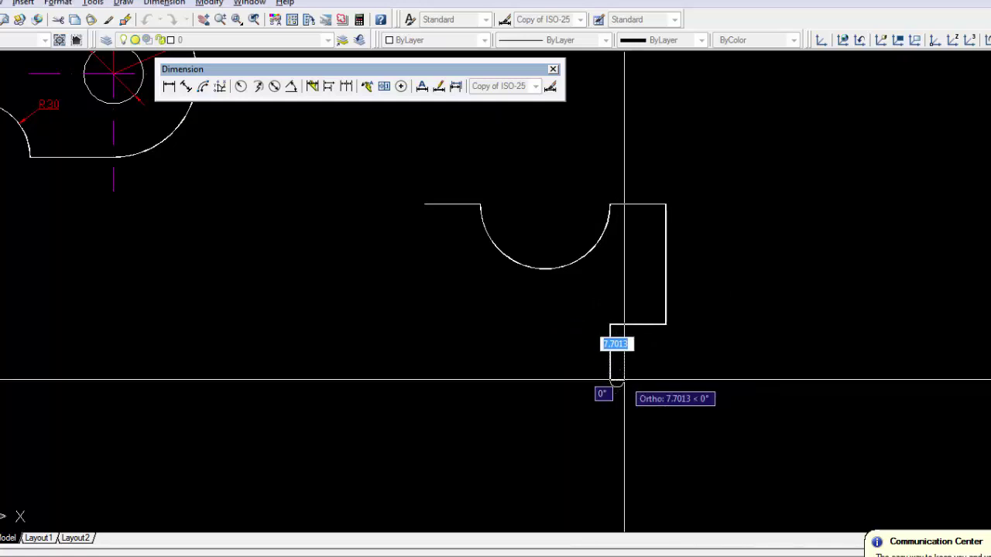
Continue part d/'s polyline with arcs forming a full circle centred on the inner corner at the lower right, returning to the polyline's lower end
text(a)
key(Return)
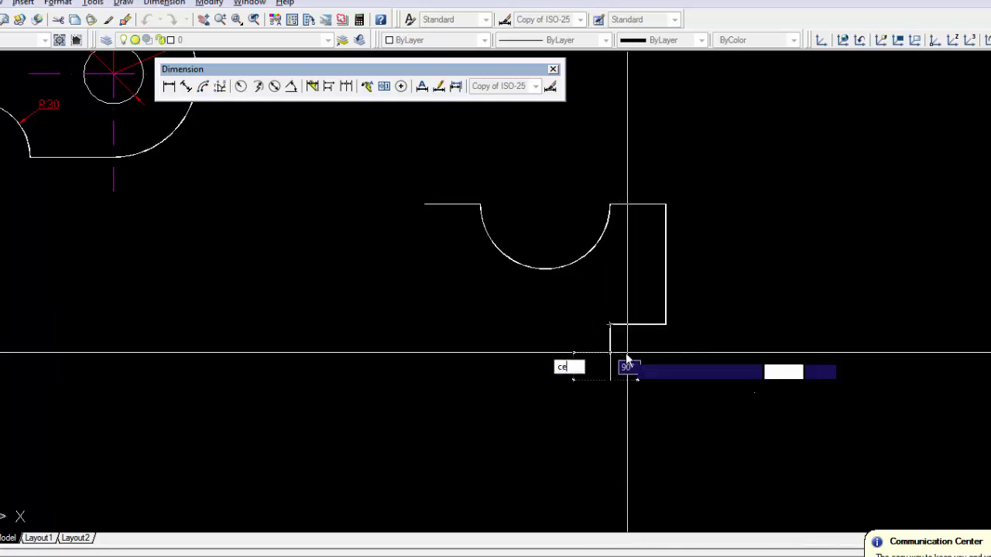
key(Return)
click(610, 325)
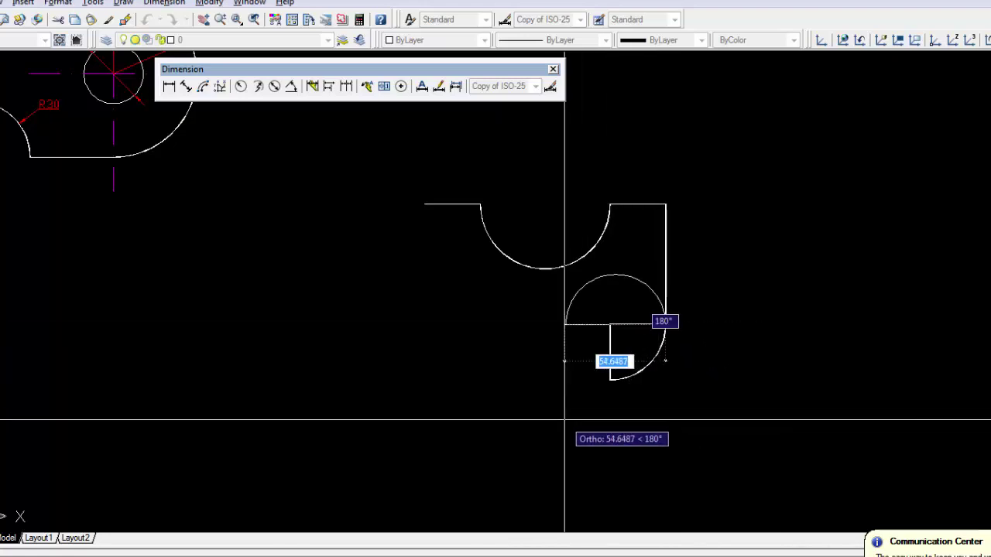
click(601, 380)
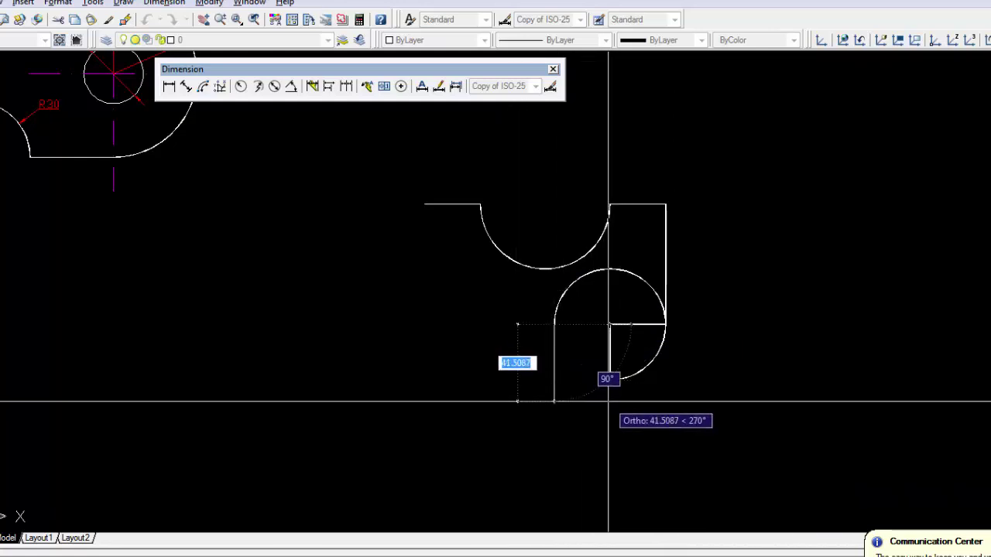
text(a)
key(Return)
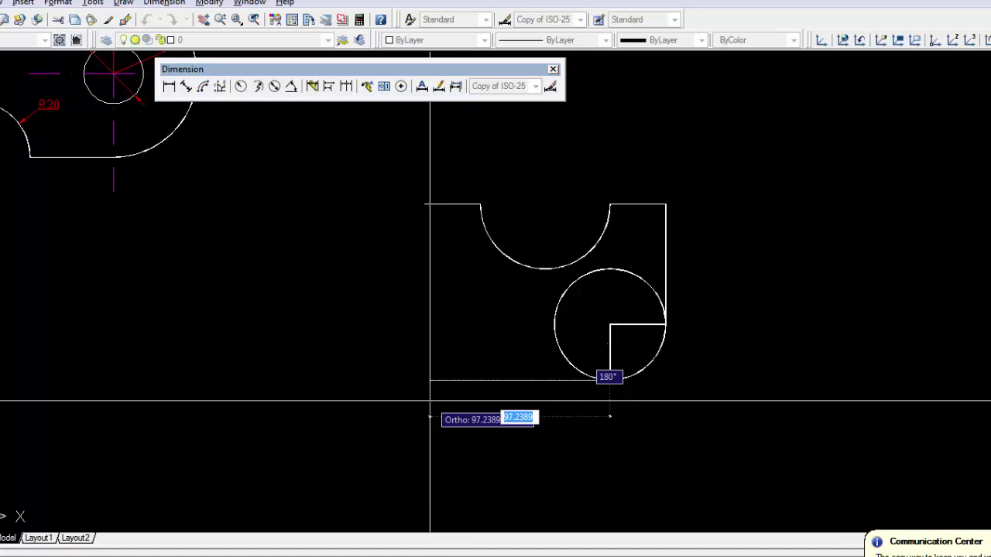
Extend part d/'s polyline 70 units left along the bottom, 30 units straight up and 30 units left to align with the outline's start
text(7)
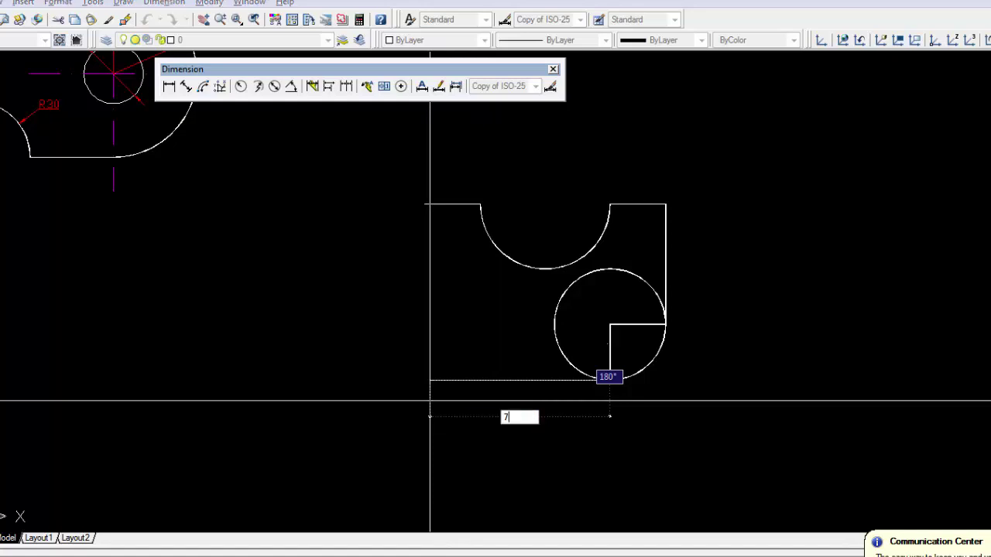
text(0)
key(Tab)
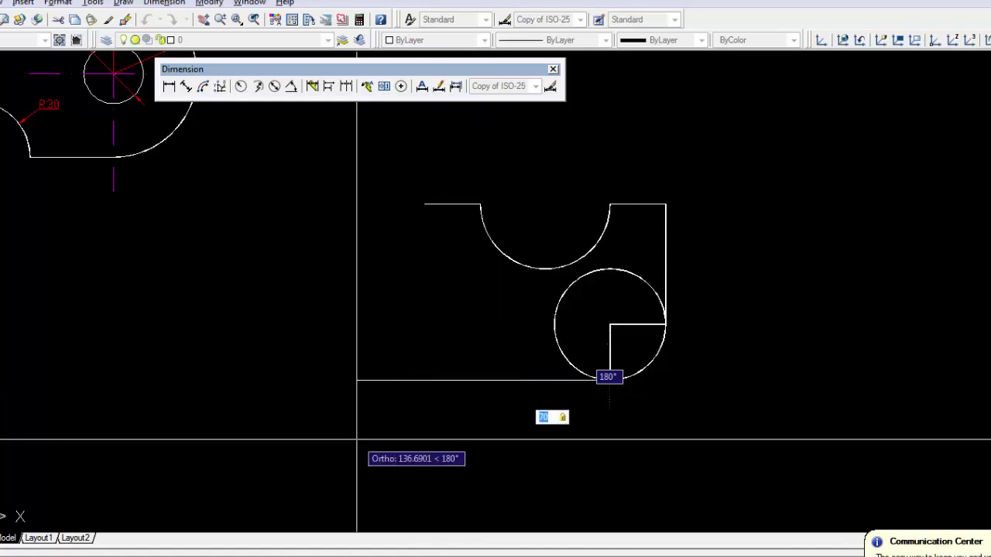
key(Return)
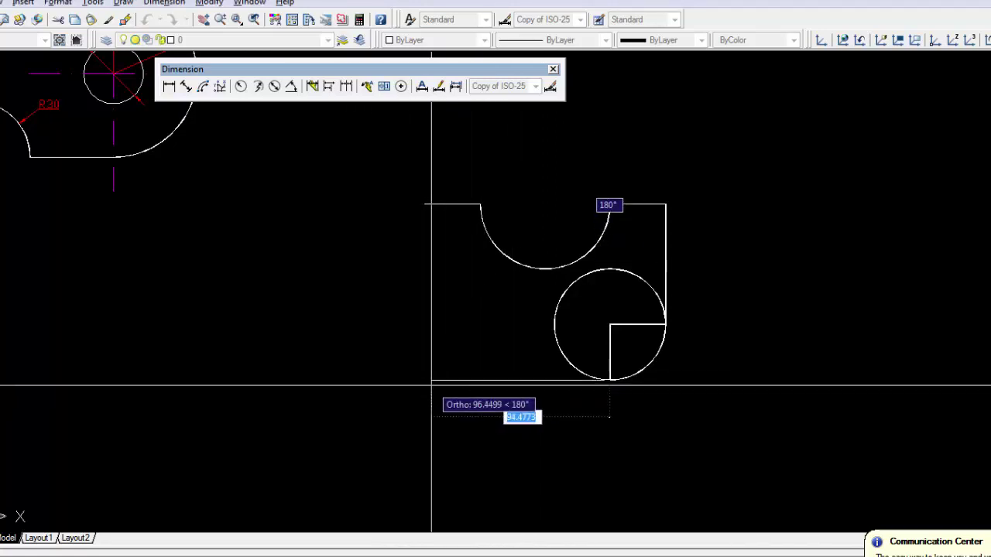
text(70)
key(Return)
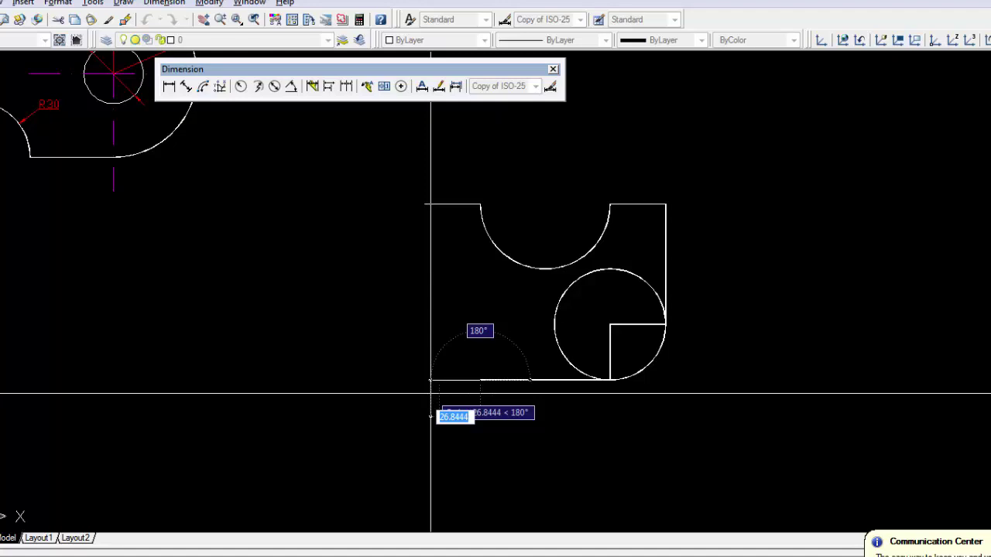
click(481, 327)
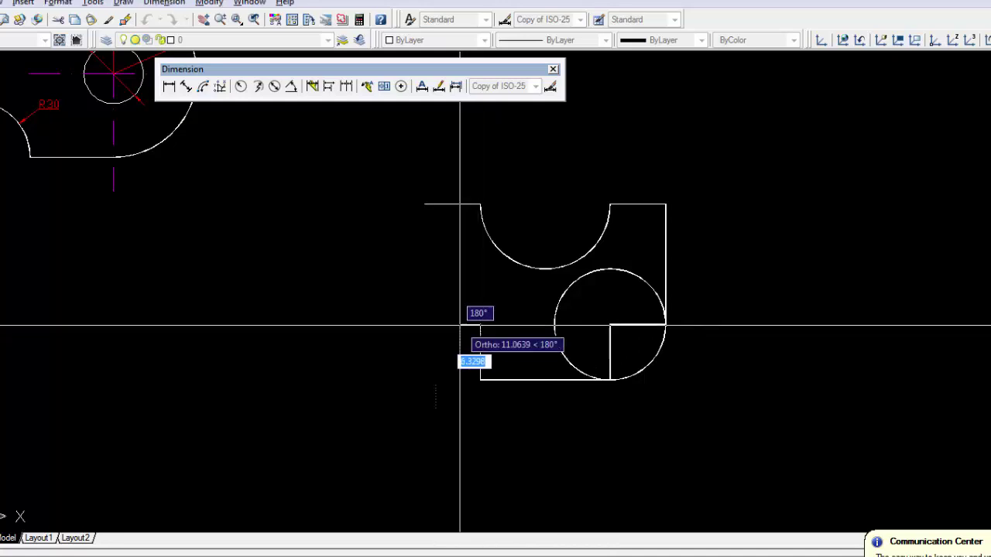
key(Return)
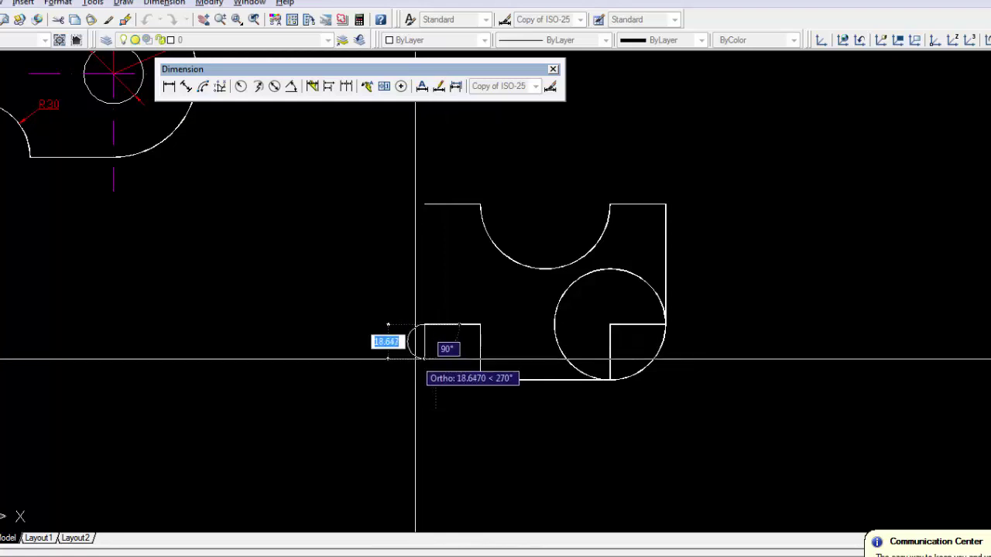
Continue part d/'s polyline with arcs forming a full circle centred on the inner corner at the lower left, ending at the circle's left side
text(a)
key(Return)
text(ce)
key(Return)
click(480, 325)
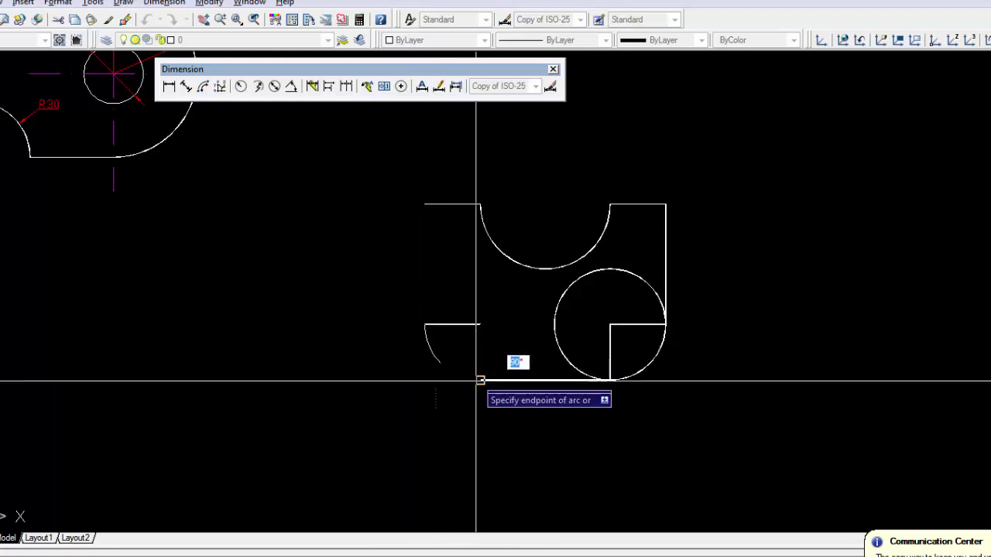
click(425, 325)
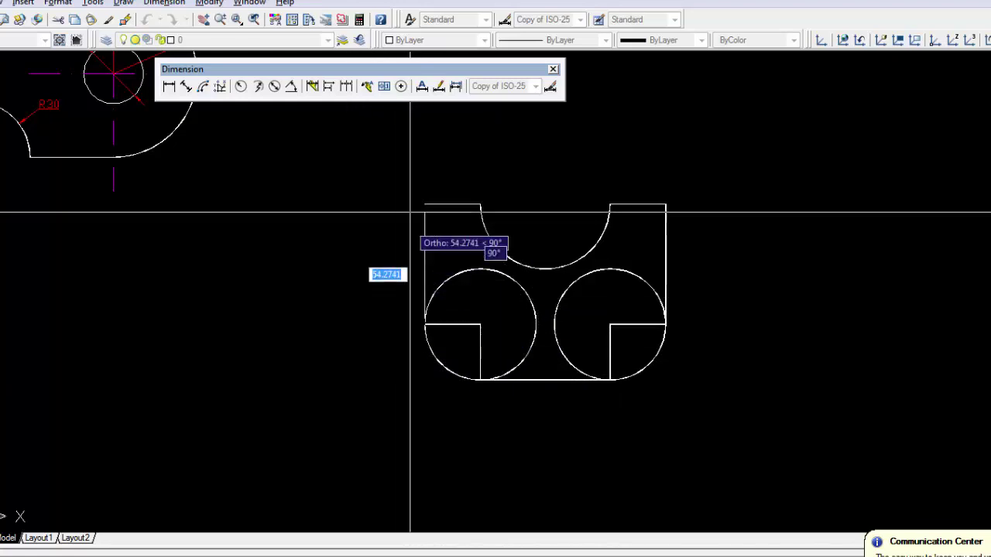
Close part d/'s polyline with a straight left edge up to its starting point
text(l)
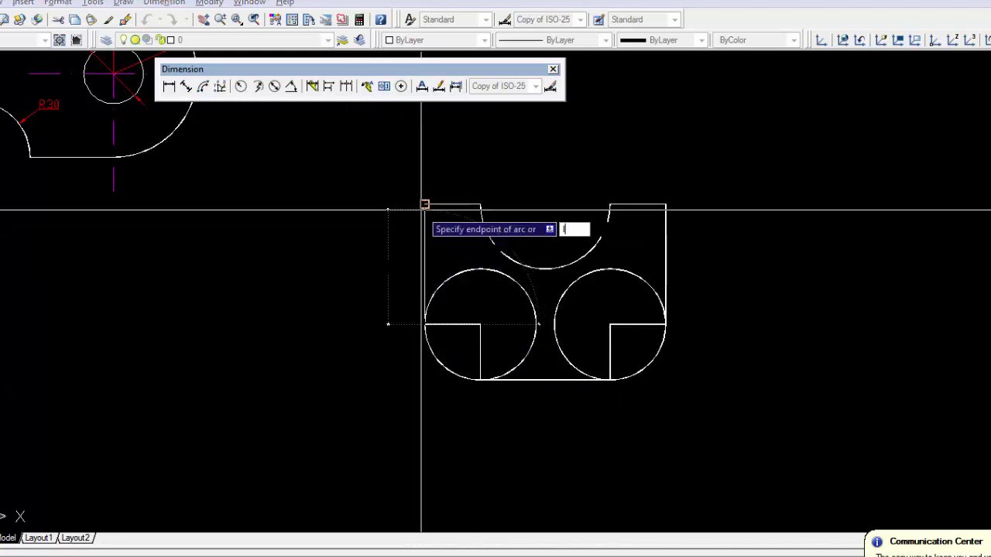
key(Return)
text(c)
key(Return)
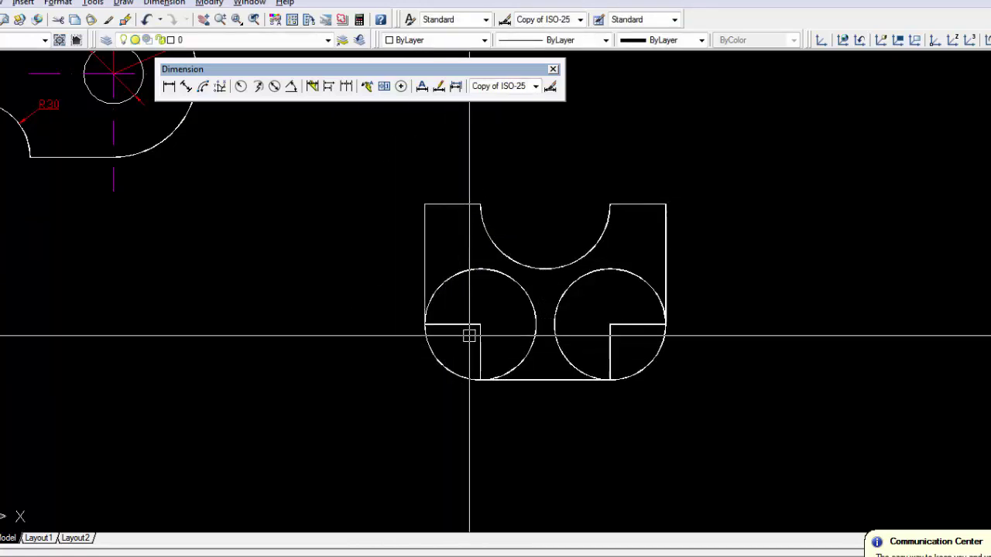
Trim the inner circle portions and corner construction lines from part d/, leaving only the rounded lower corners, and check the outline by selecting it
text(tr)
key(Return)
key(Return)
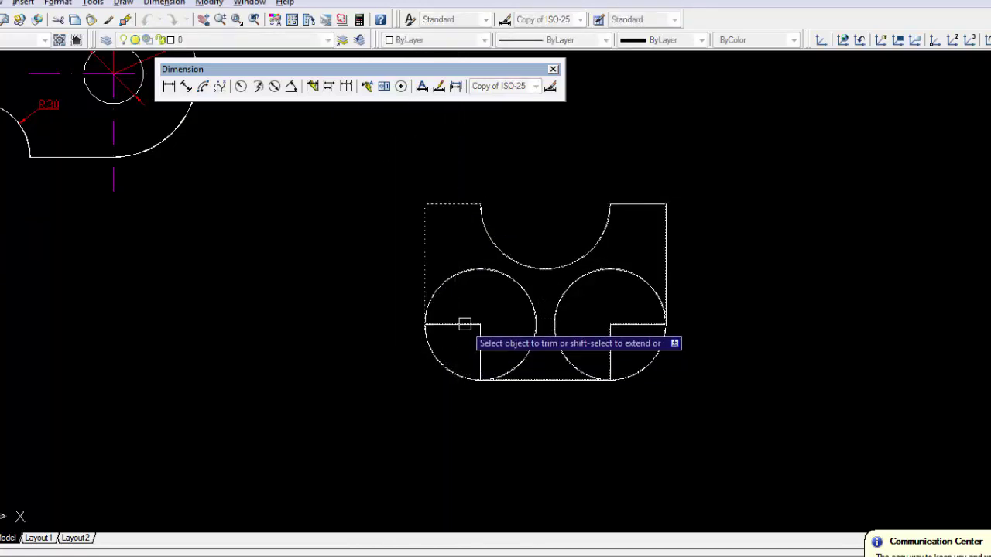
click(485, 271)
click(472, 328)
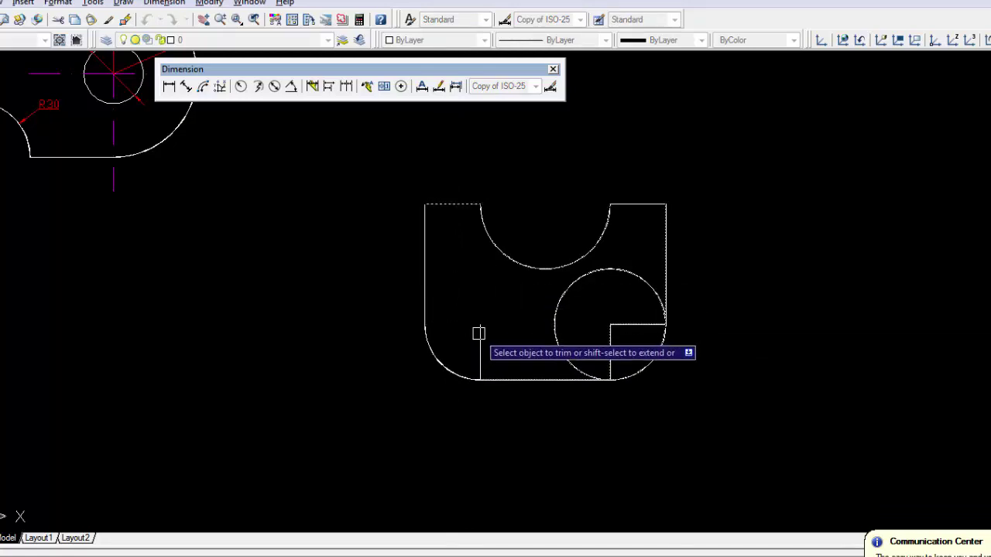
click(598, 272)
click(633, 325)
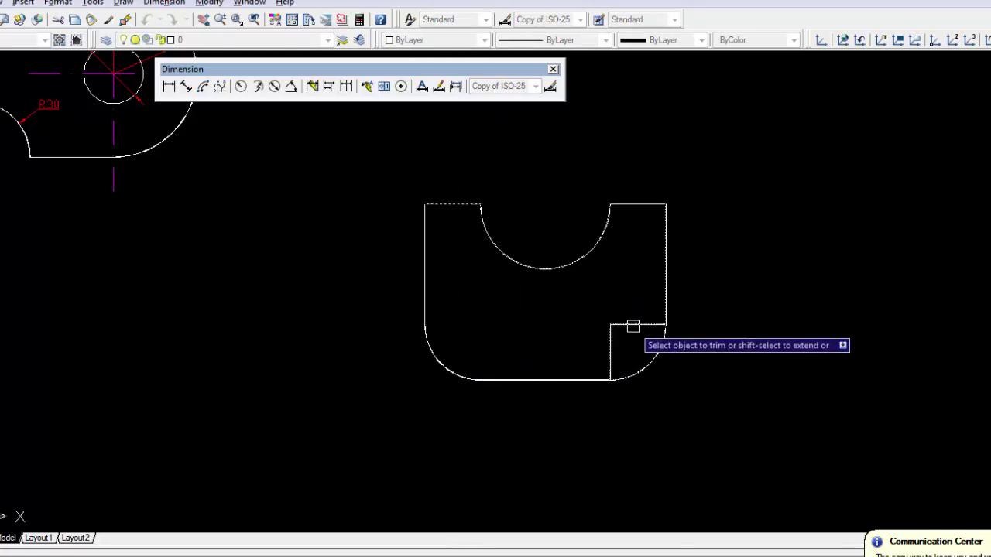
click(608, 341)
key(Return)
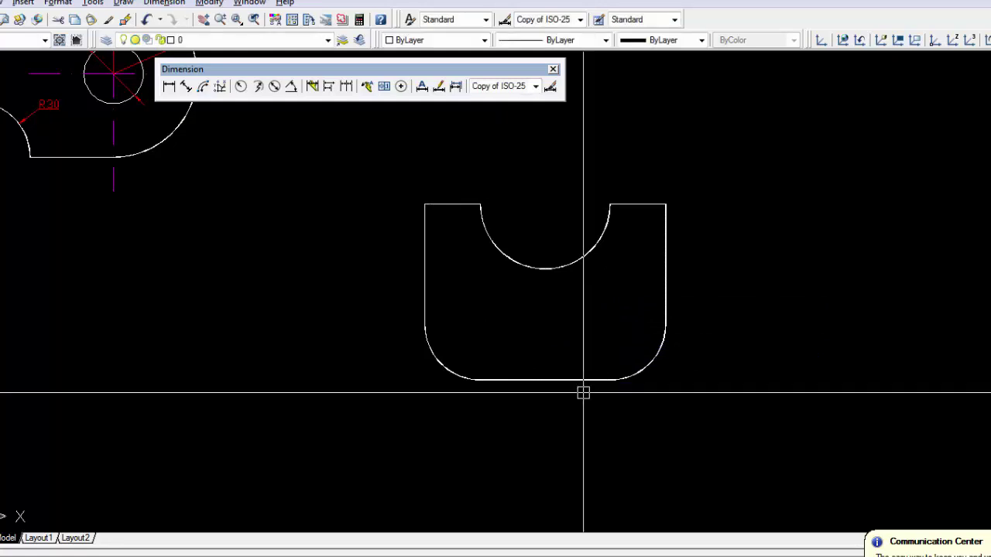
click(570, 379)
key(Escape)
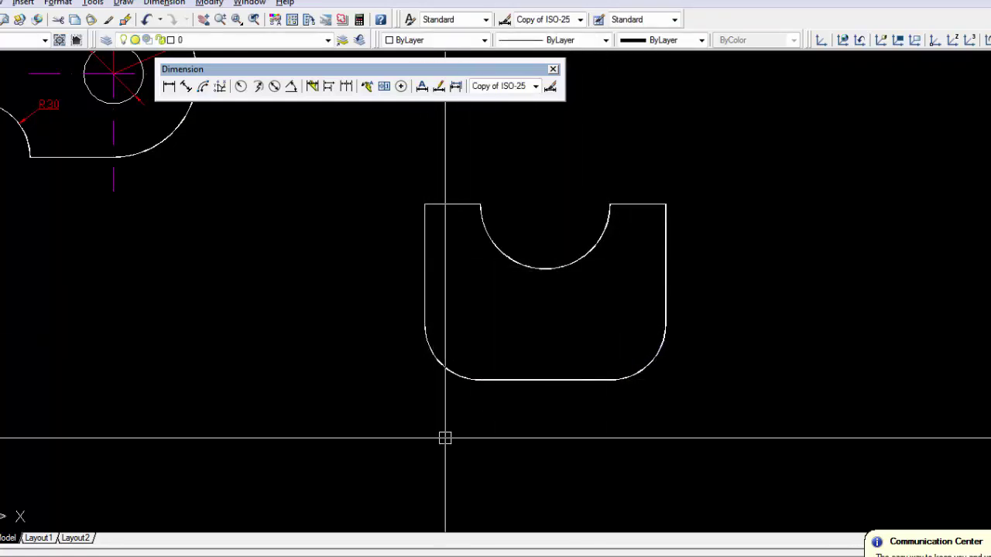
Check the hole size on the reference sheet and draw a 15-unit-radius circle centred on part d/'s lower-right corner arc
middle_drag(413, 477, 407, 477)
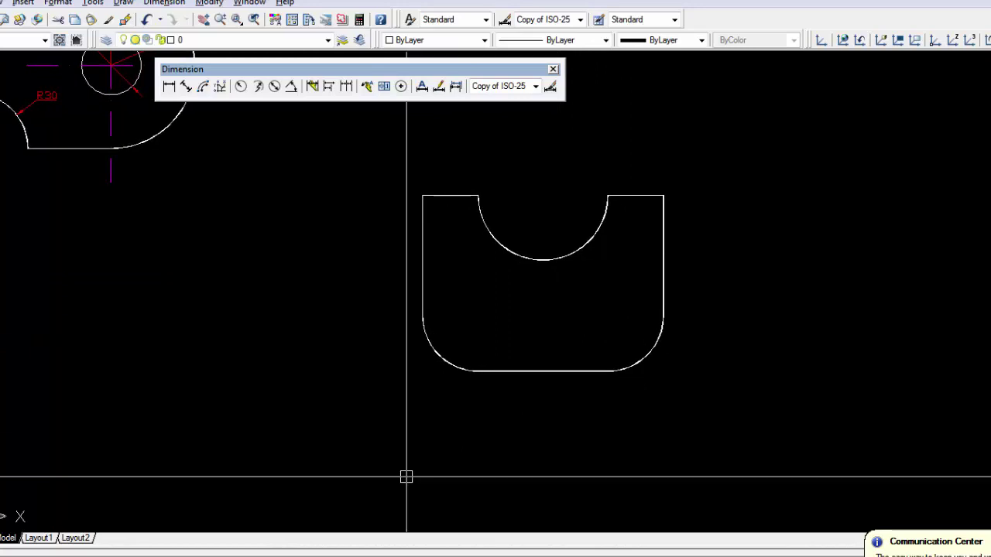
key(alt+Tab)
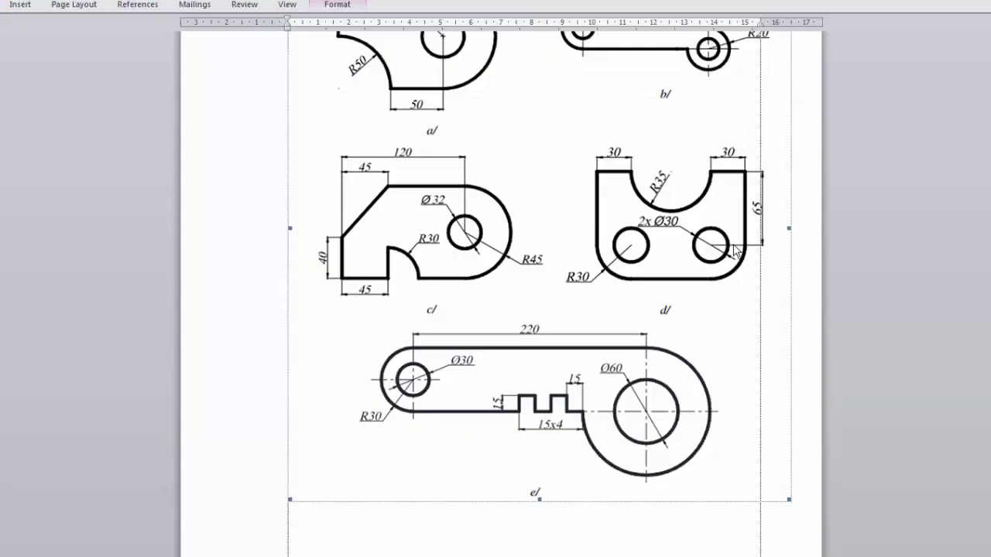
key(alt+Tab)
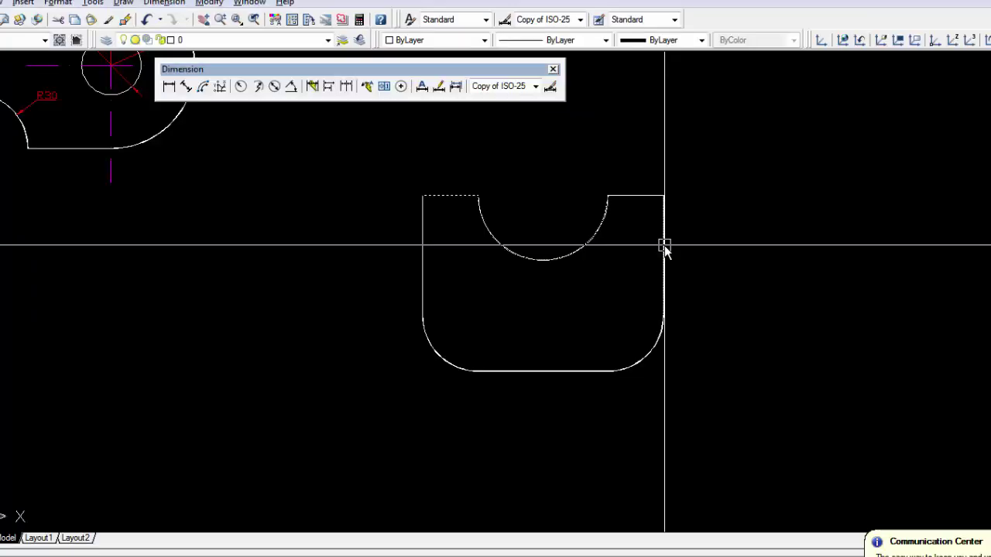
click(609, 317)
text(15)
key(Return)
key(Return)
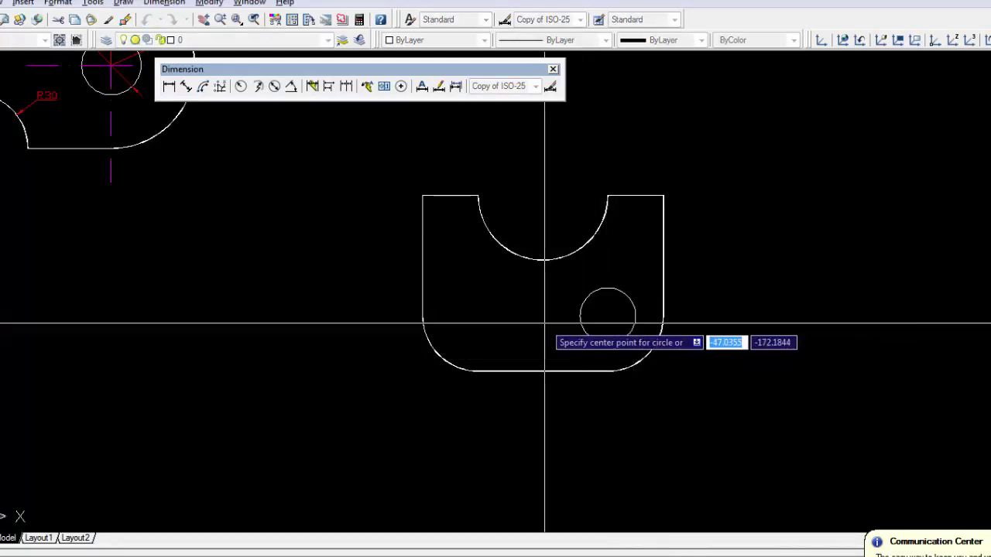
Draw a 15-unit-radius circle centred on part d/'s lower-left corner arc and return to the reference sheet in Word
click(475, 316)
text(15)
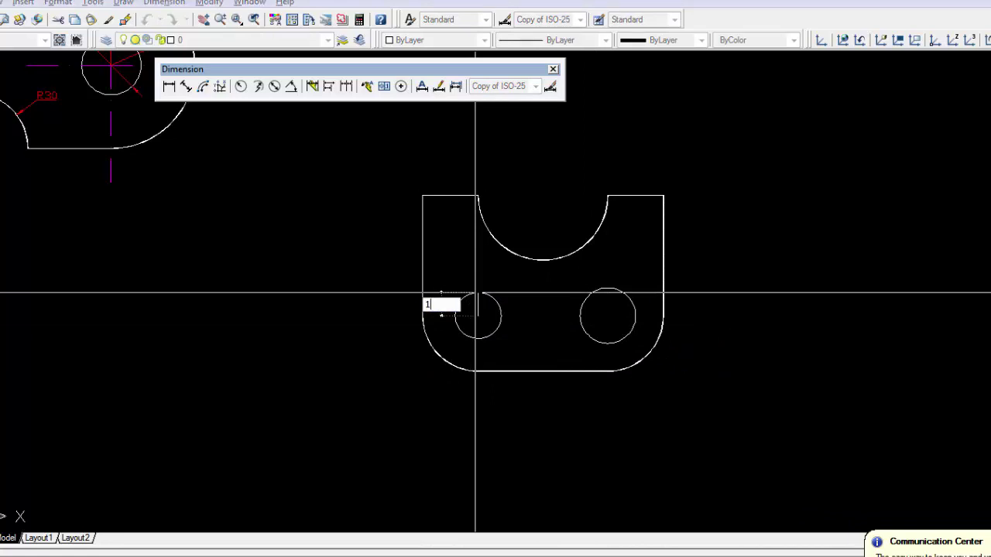
key(Return)
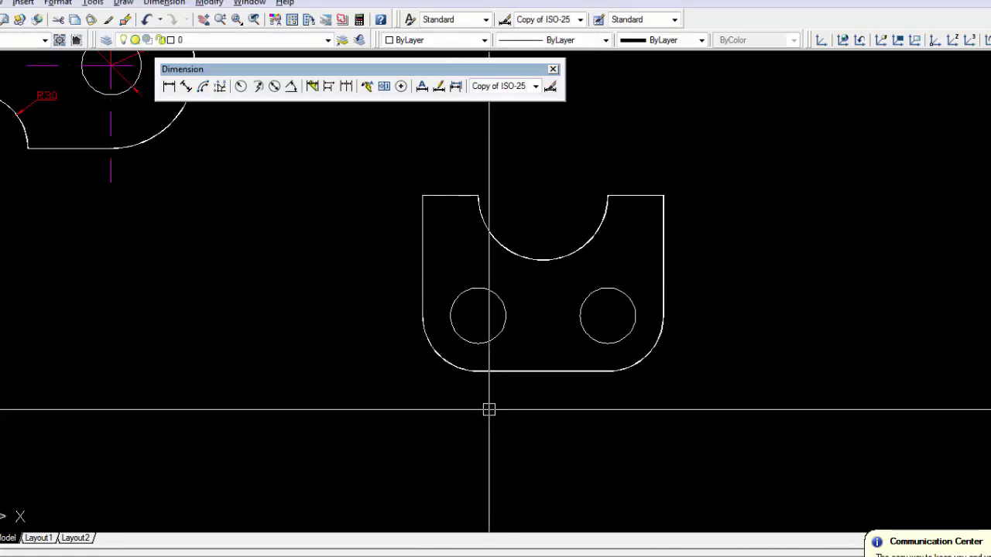
key(alt+Tab)
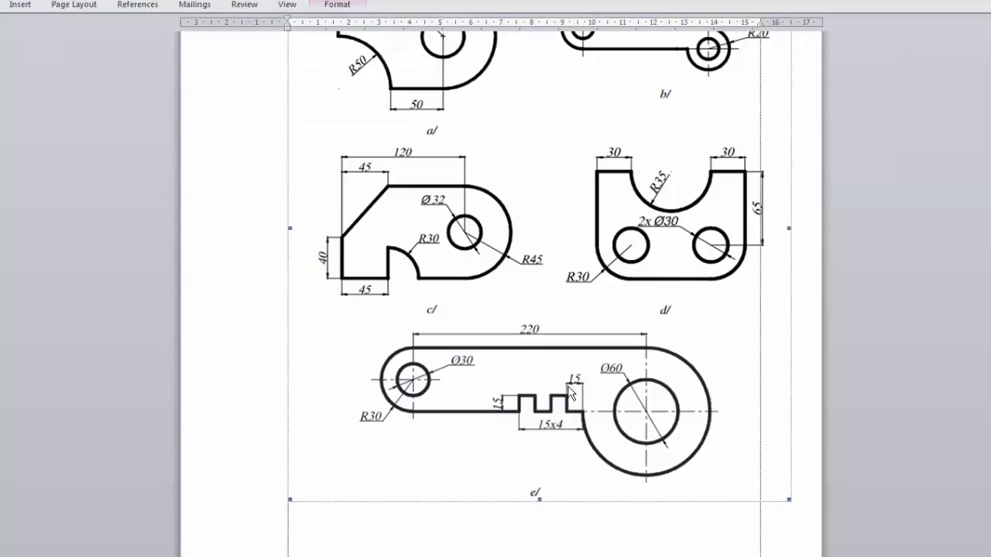